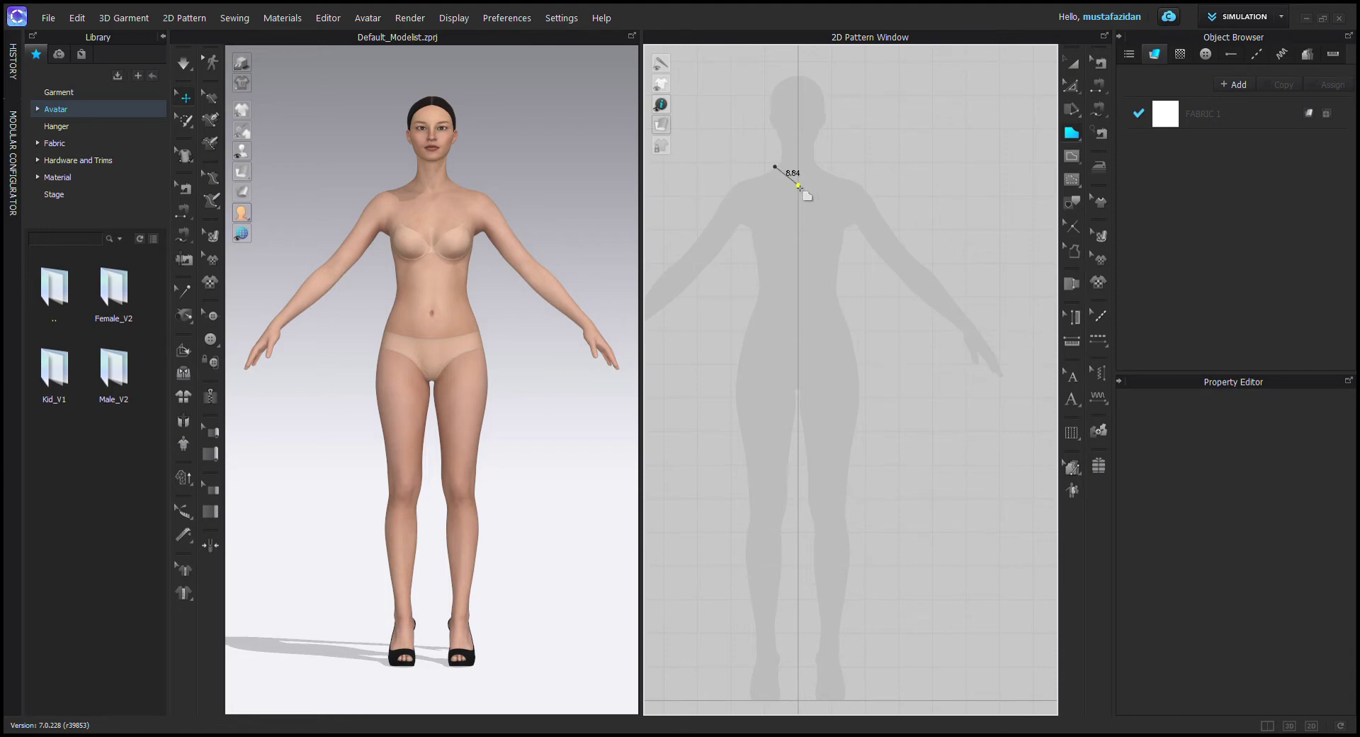
Draw a closed half-bodice polygon over the avatar silhouette, with a centre edge about 38.4 cm long and a hem about 15 cm wide.
left_click(798, 186)
left_click(798, 313)
left_click(748, 315)
left_click(760, 289)
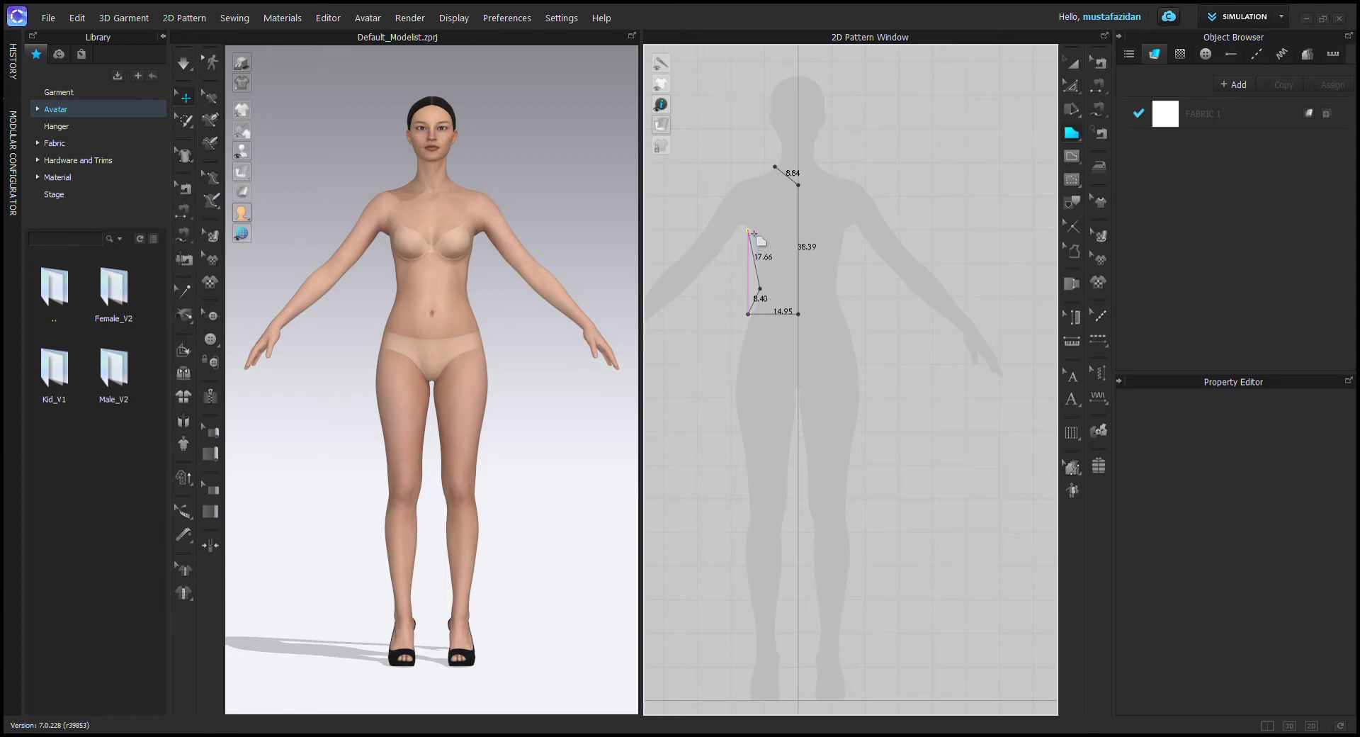
left_click(747, 233)
left_click(749, 178)
left_click(1075, 65)
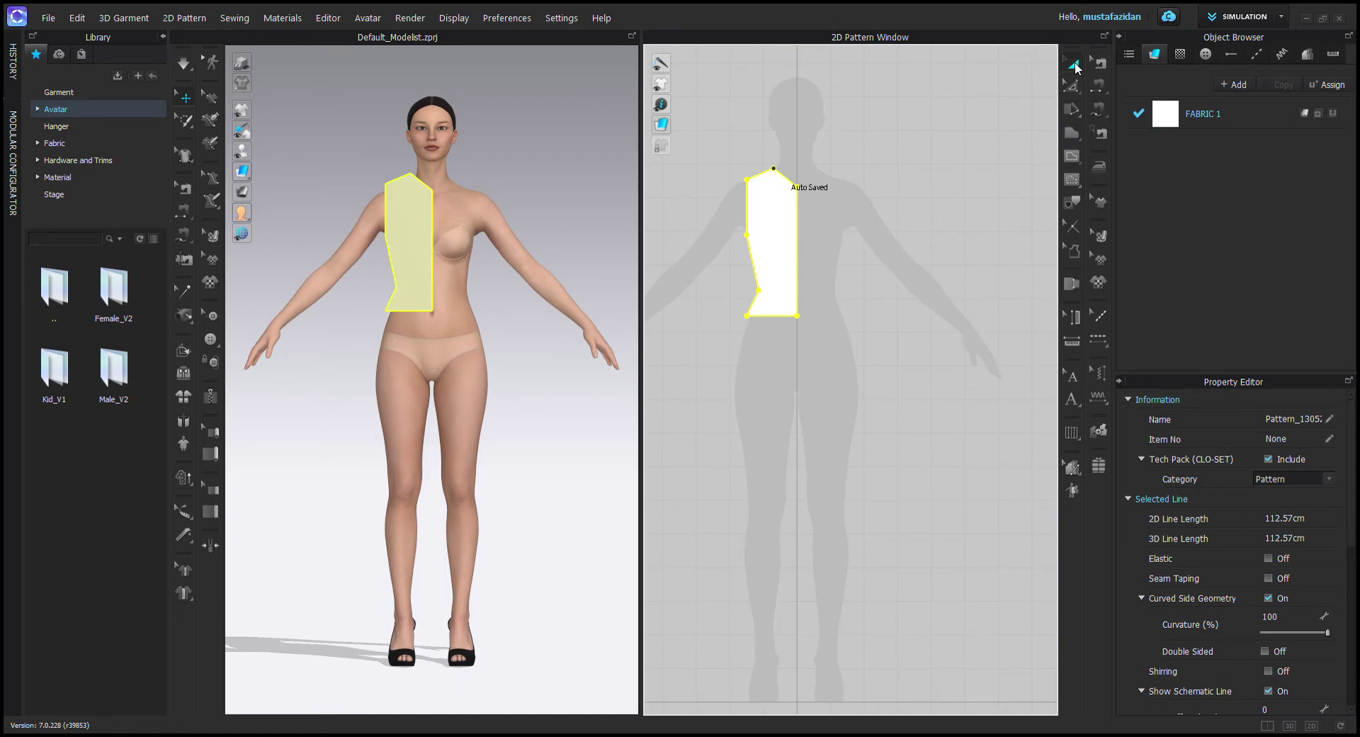
left_click(761, 260)
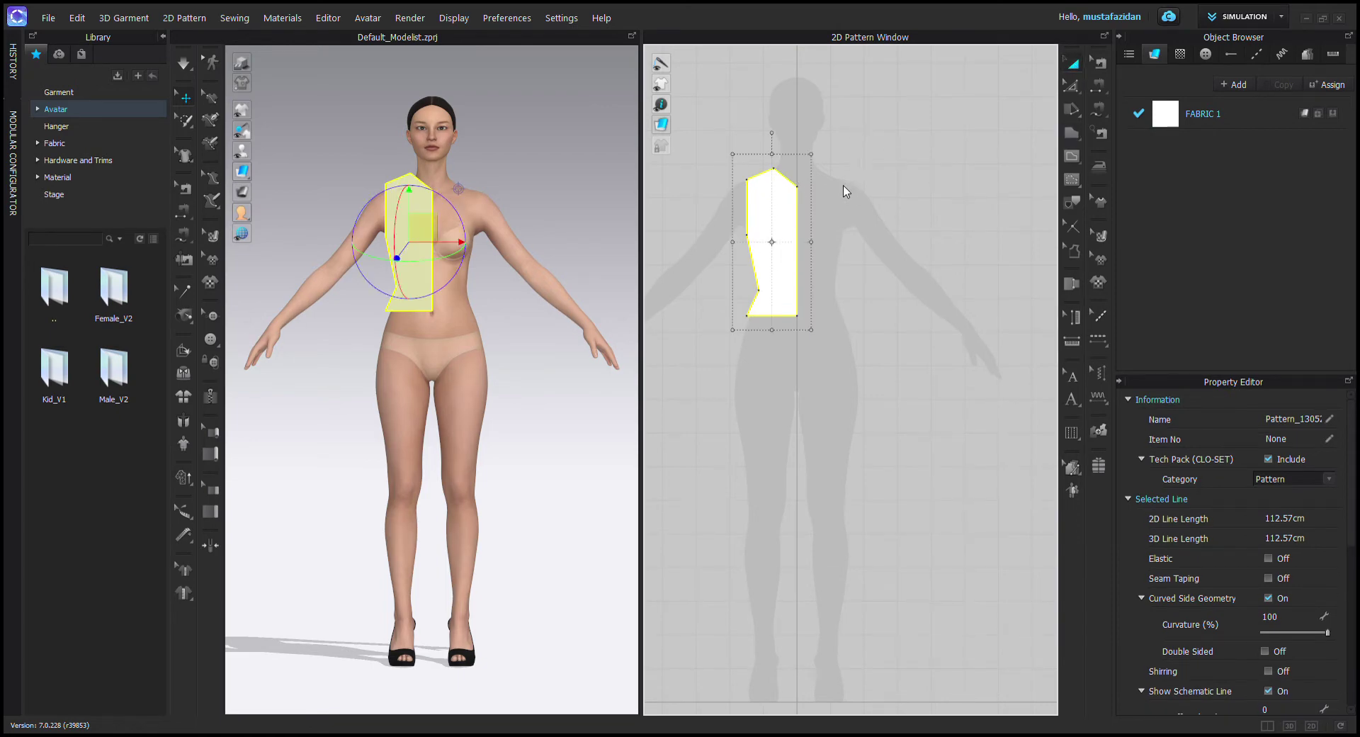
Curve the half-bodice's armhole edge inward to about 17.7 cm and its neckline edge to about 11 cm.
left_click(1081, 89)
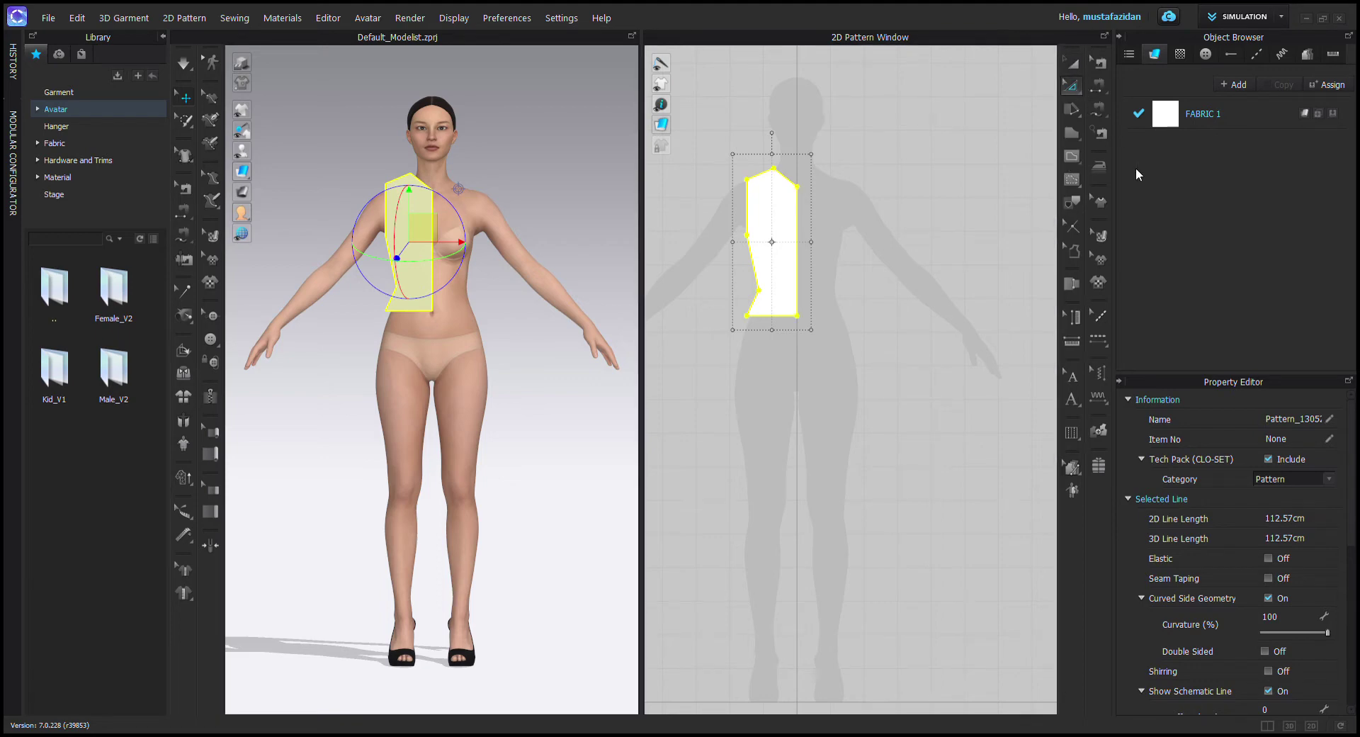
key("v")
left_click(733, 218)
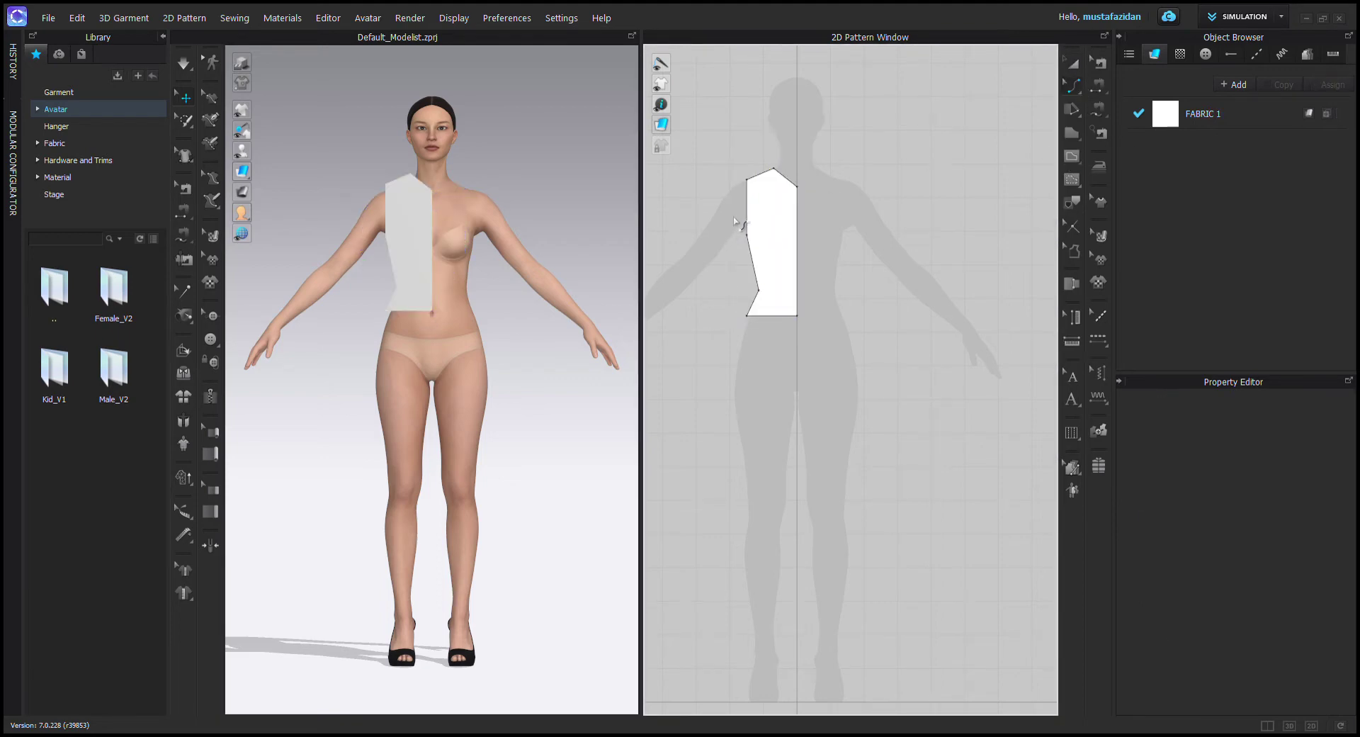
left_click_drag(750, 215, 759, 218)
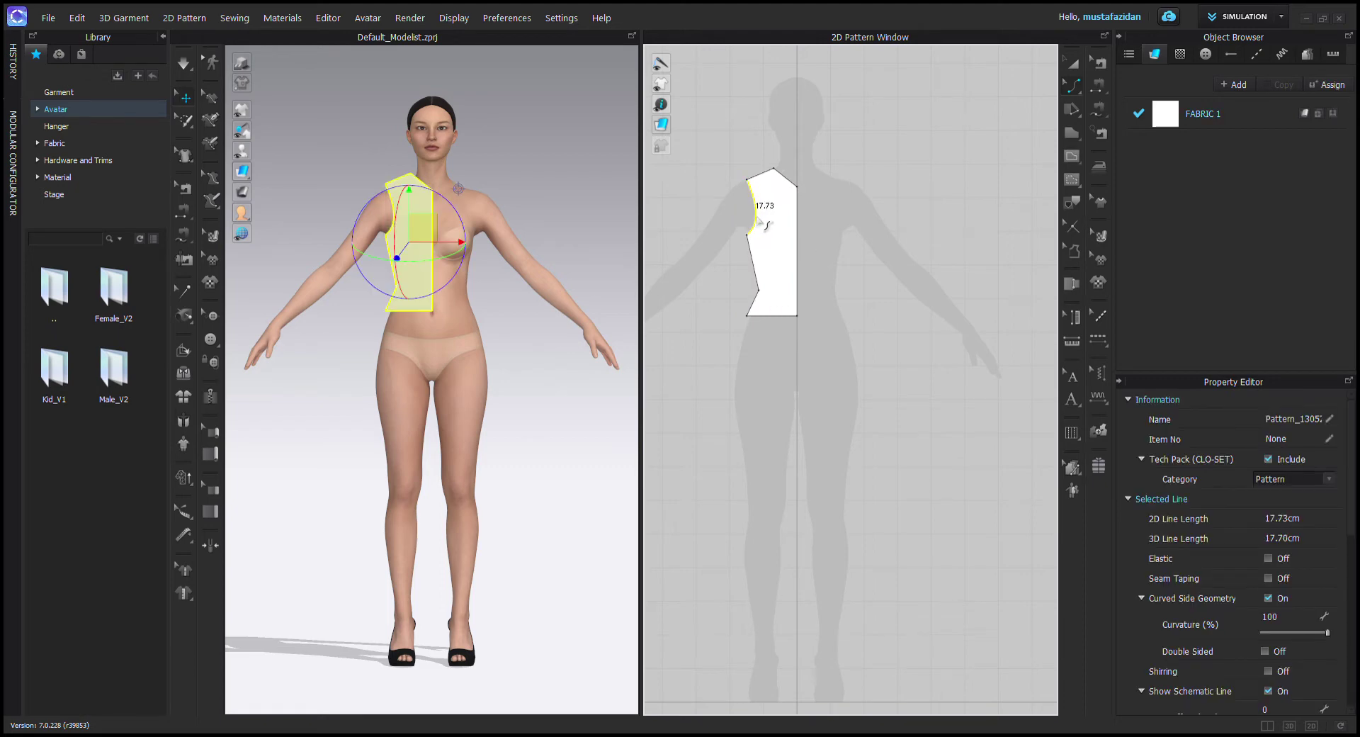
left_click(786, 176)
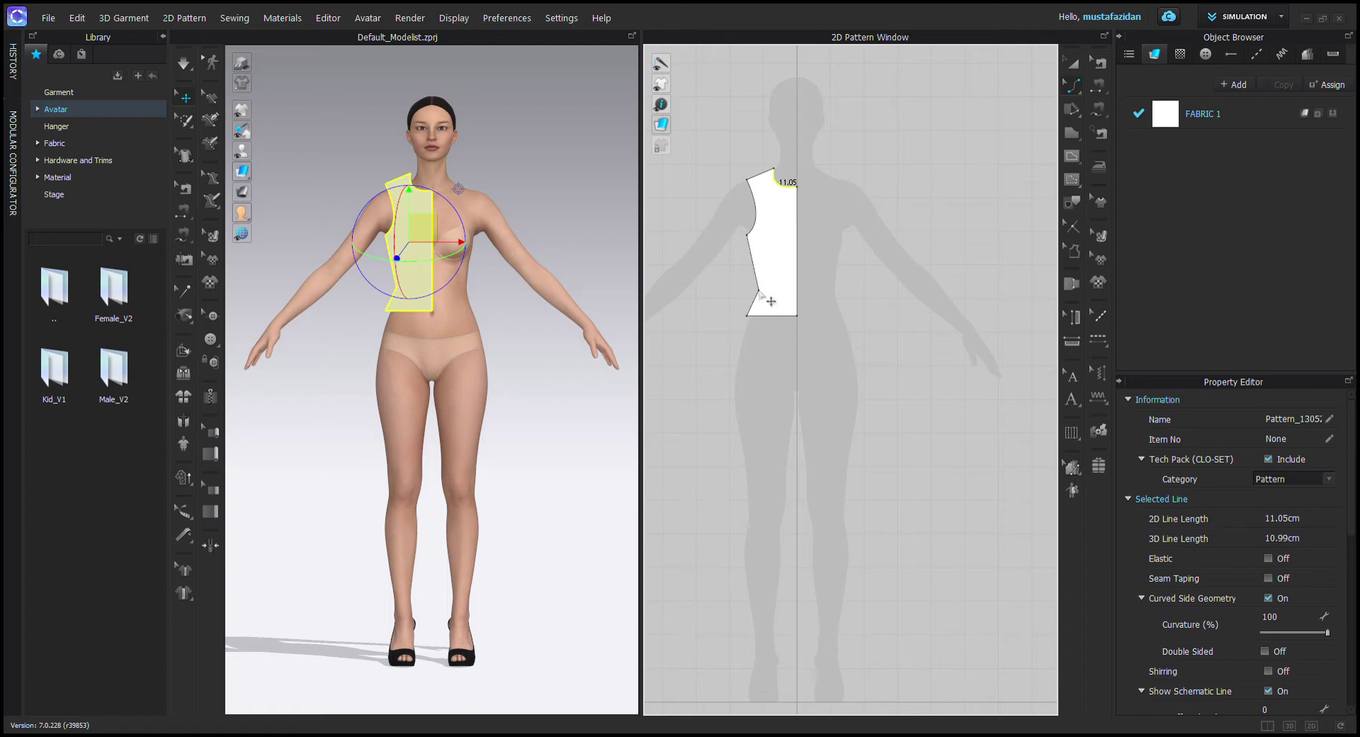
Curve the half-bodice's short hip edge and its side edge between armhole and waist, the latter to about 17.1 cm.
left_click(1073, 89)
left_click(757, 304)
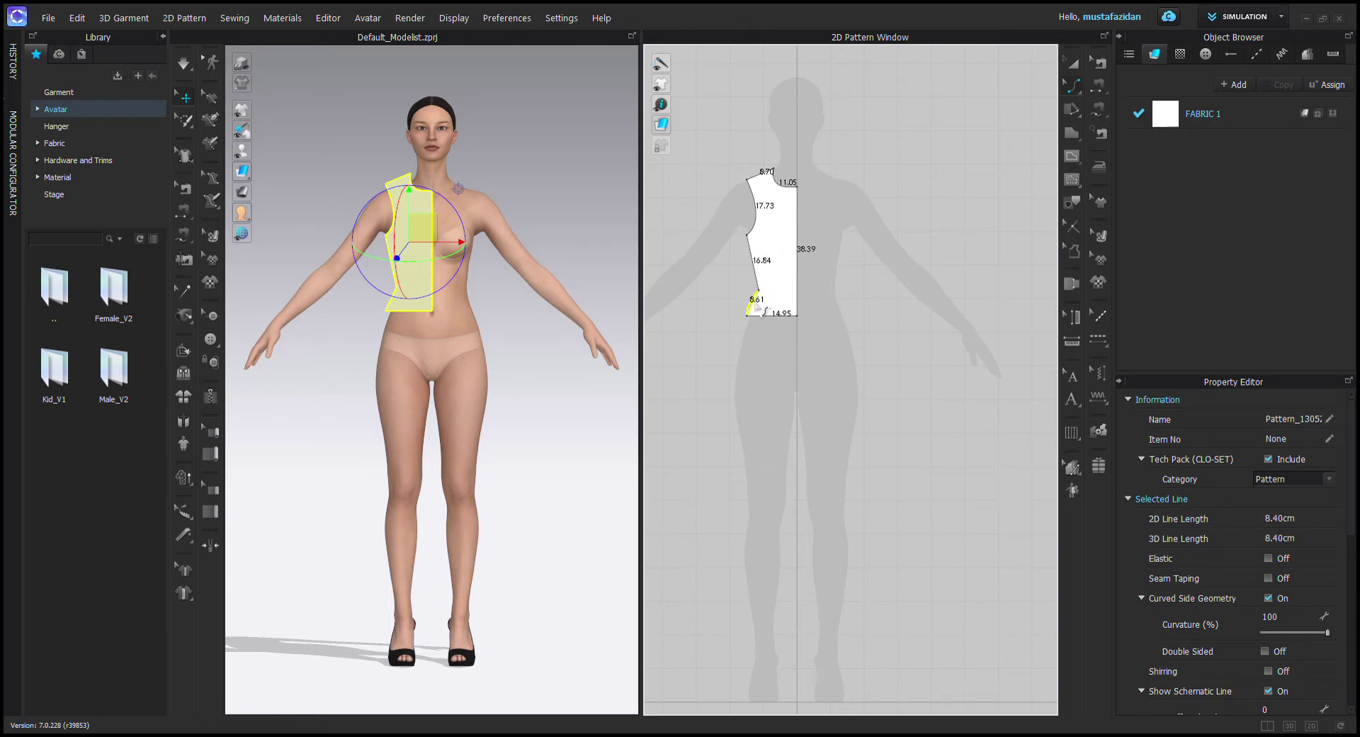
left_click_drag(756, 307, 763, 273)
left_click(761, 279)
Create a symmetric mirrored copy of the half-bodice and place it against the centre line.
left_click(1073, 63)
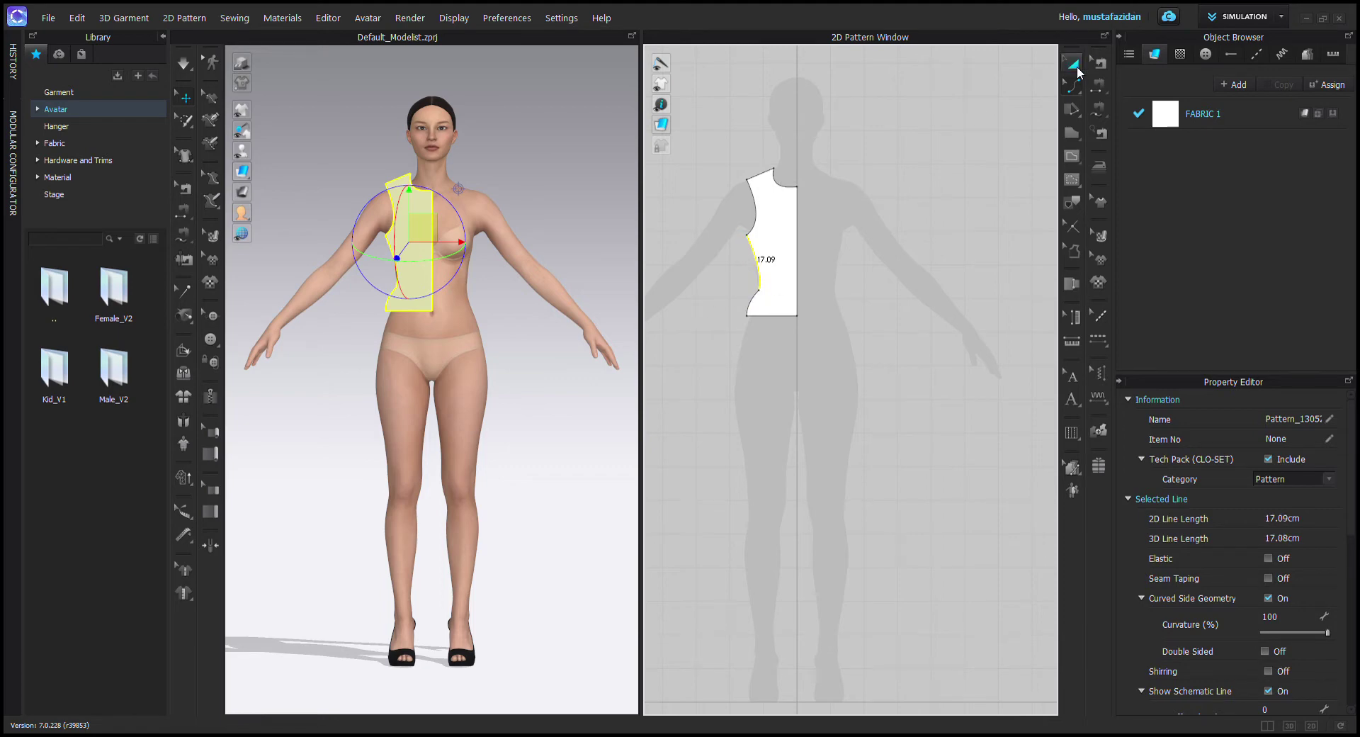
left_click(774, 240)
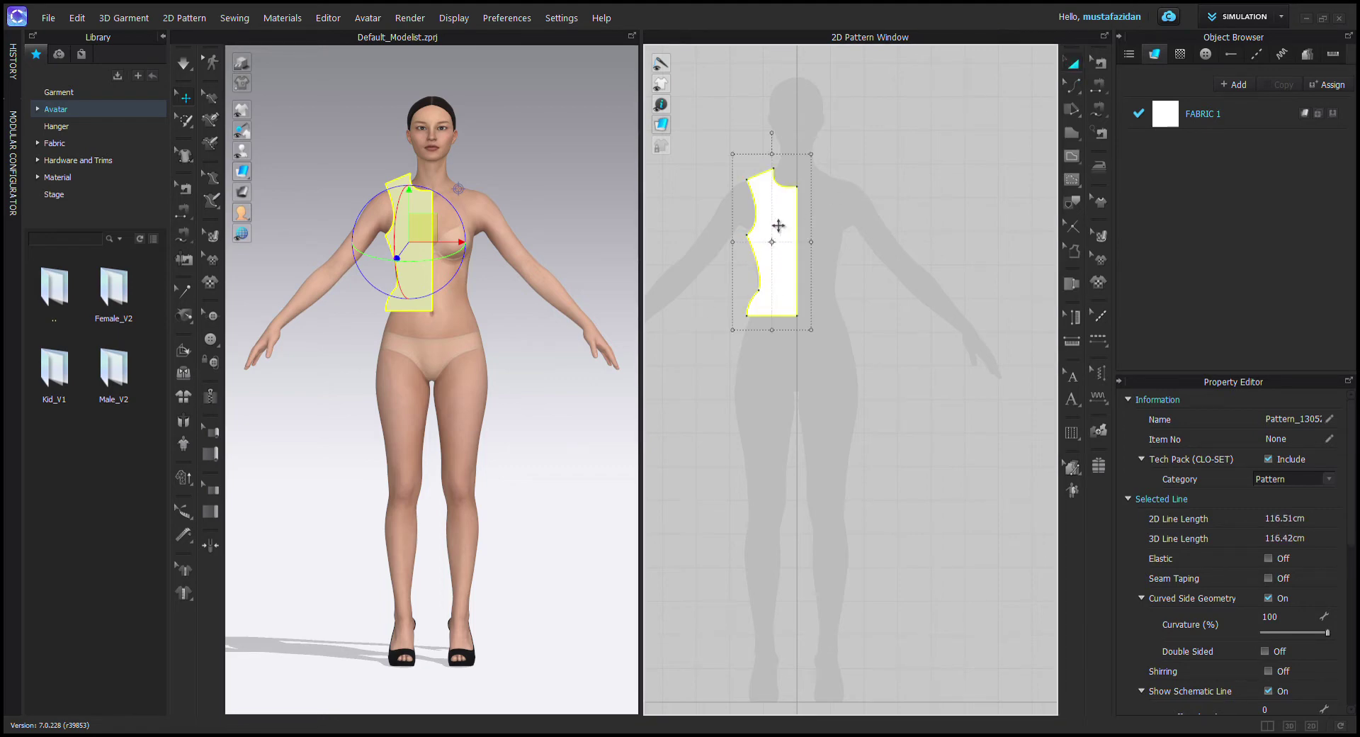
key("ctrl+d")
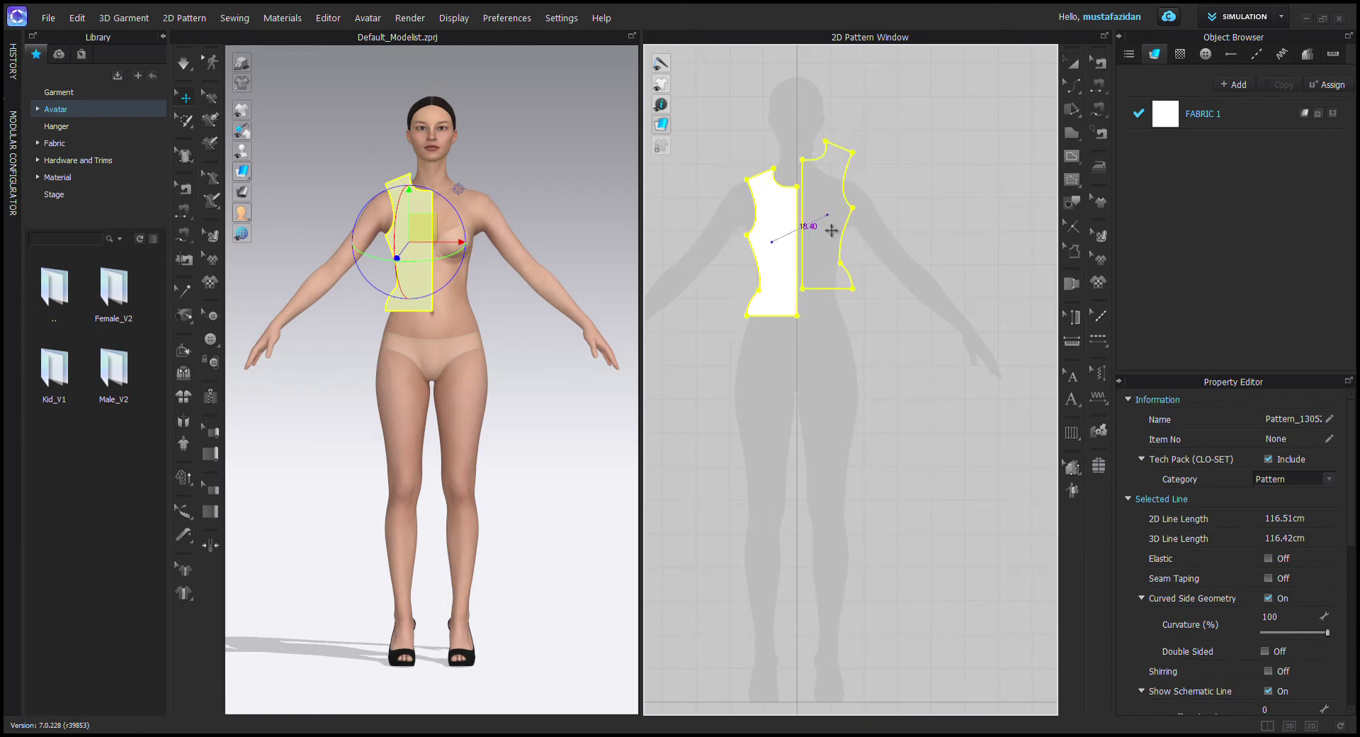
left_click(822, 245)
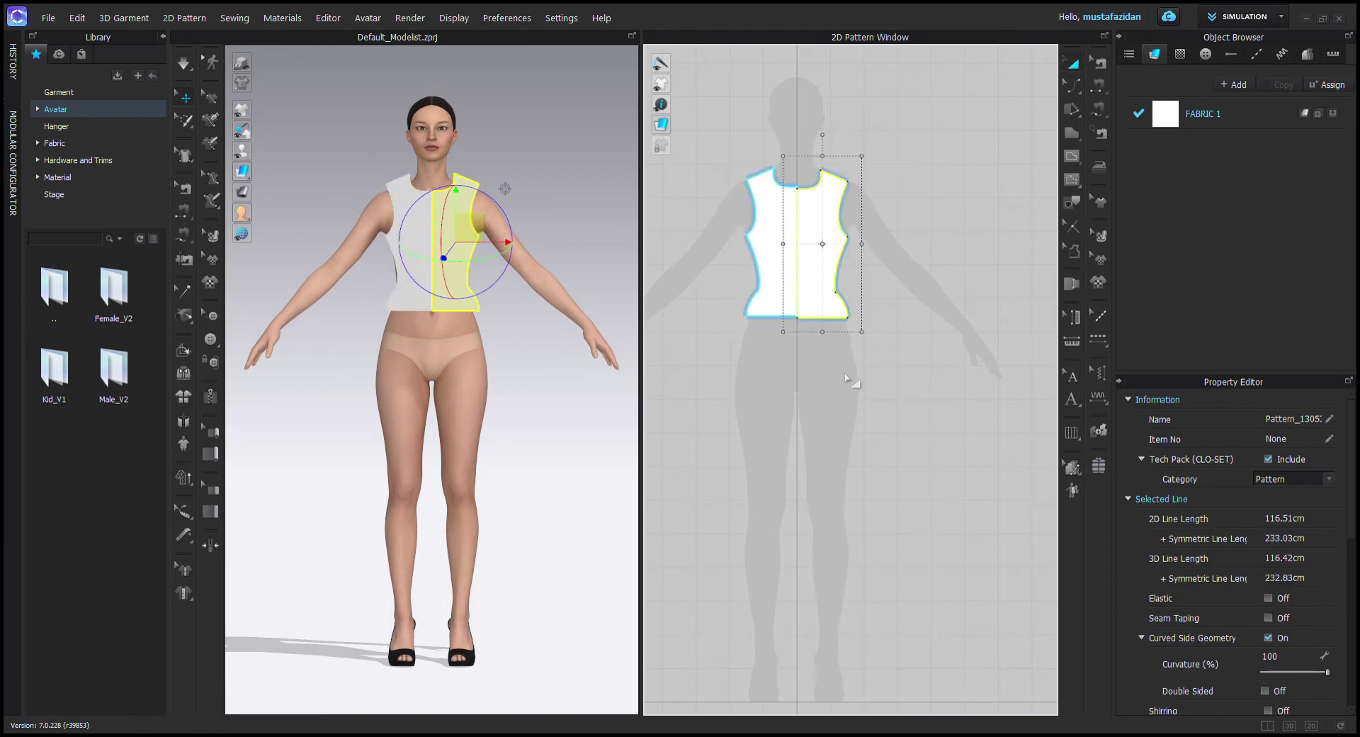
Sew the two bodice halves together along the centre front edge.
left_click(1099, 84)
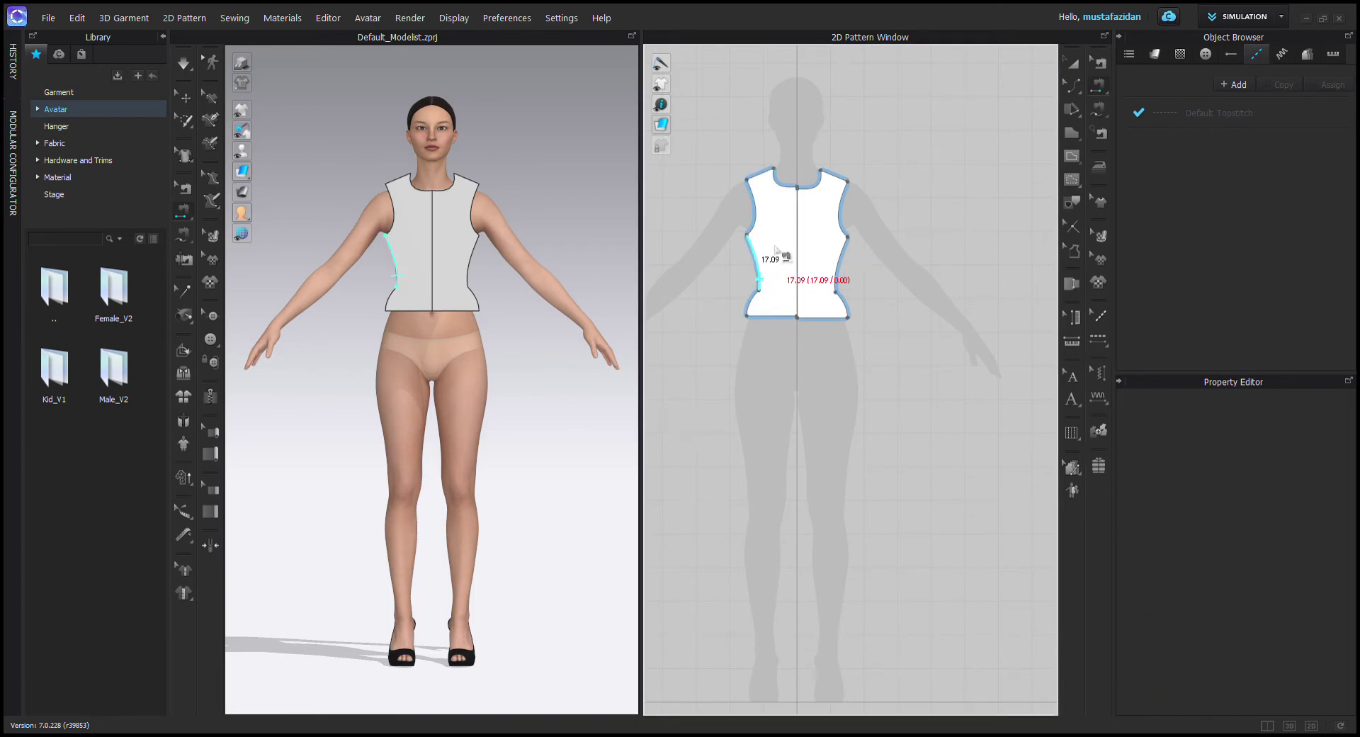
left_click(801, 234)
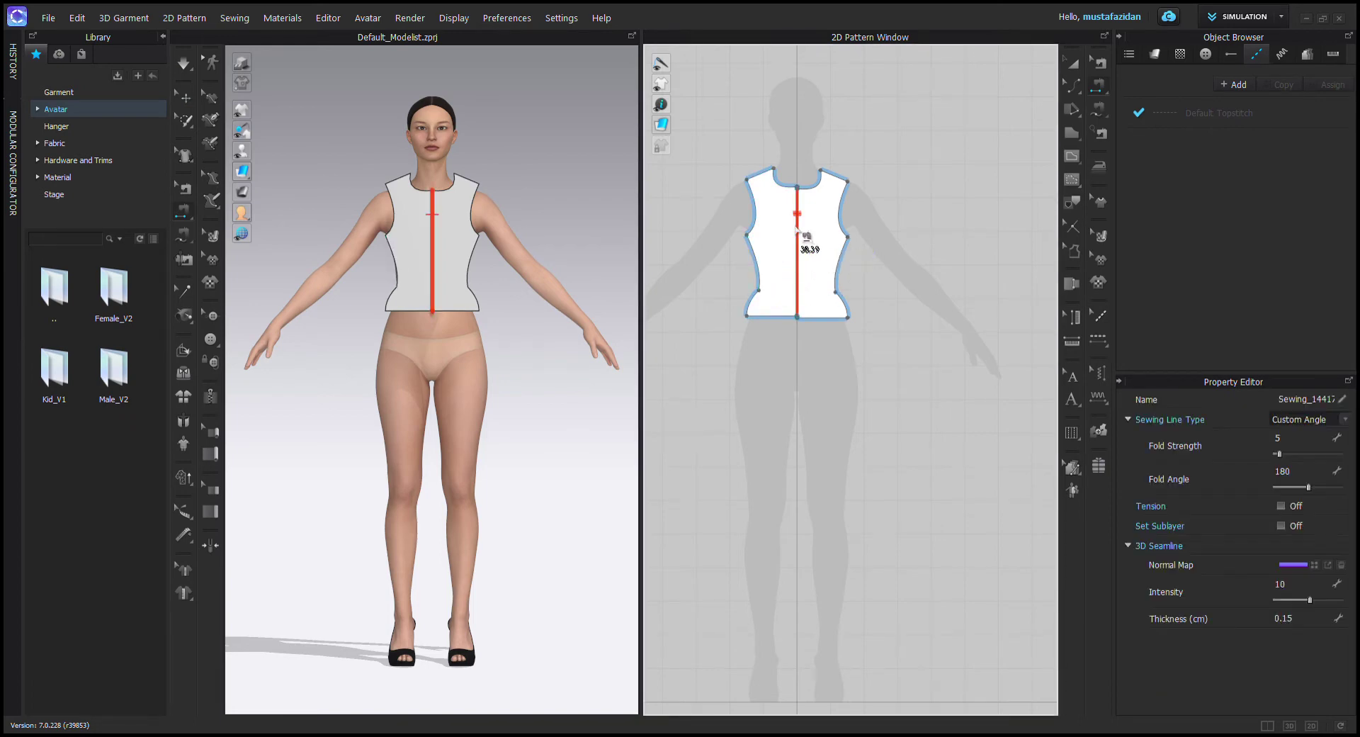
left_click(1073, 62)
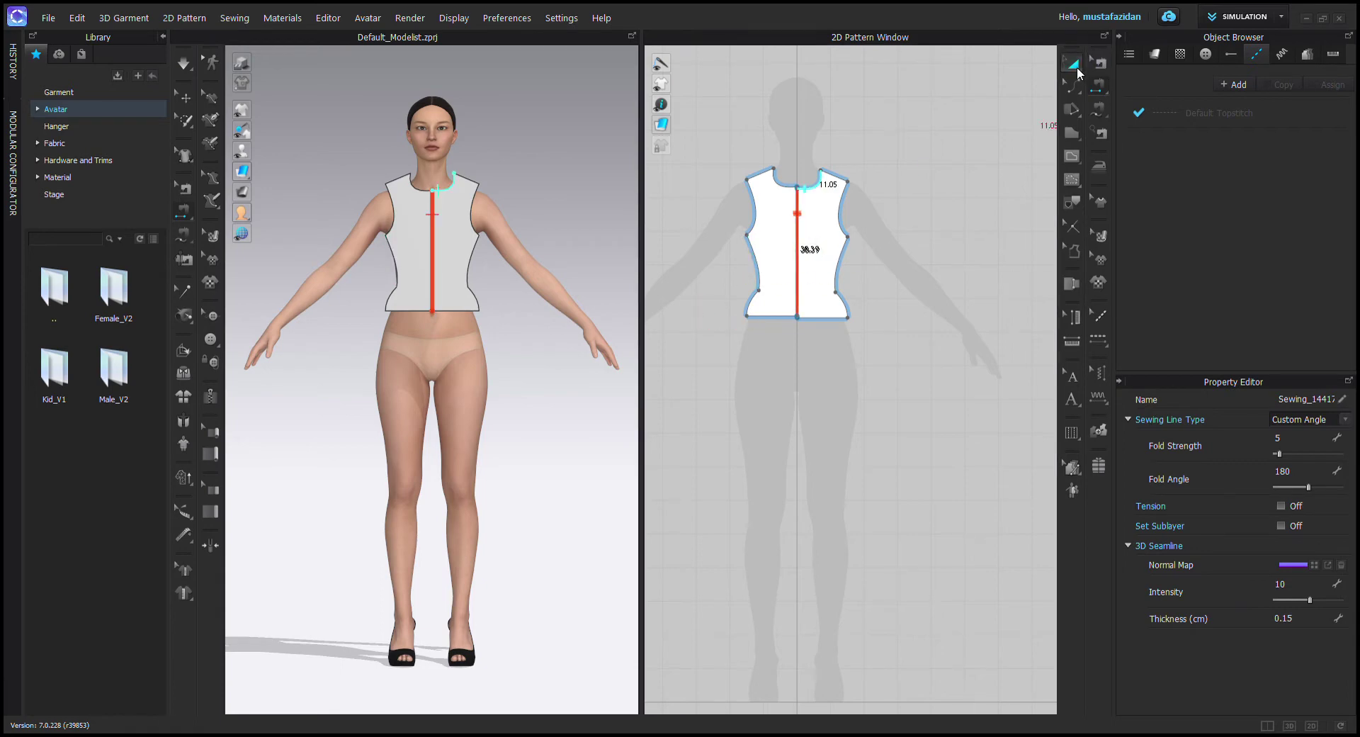
left_click(1073, 138)
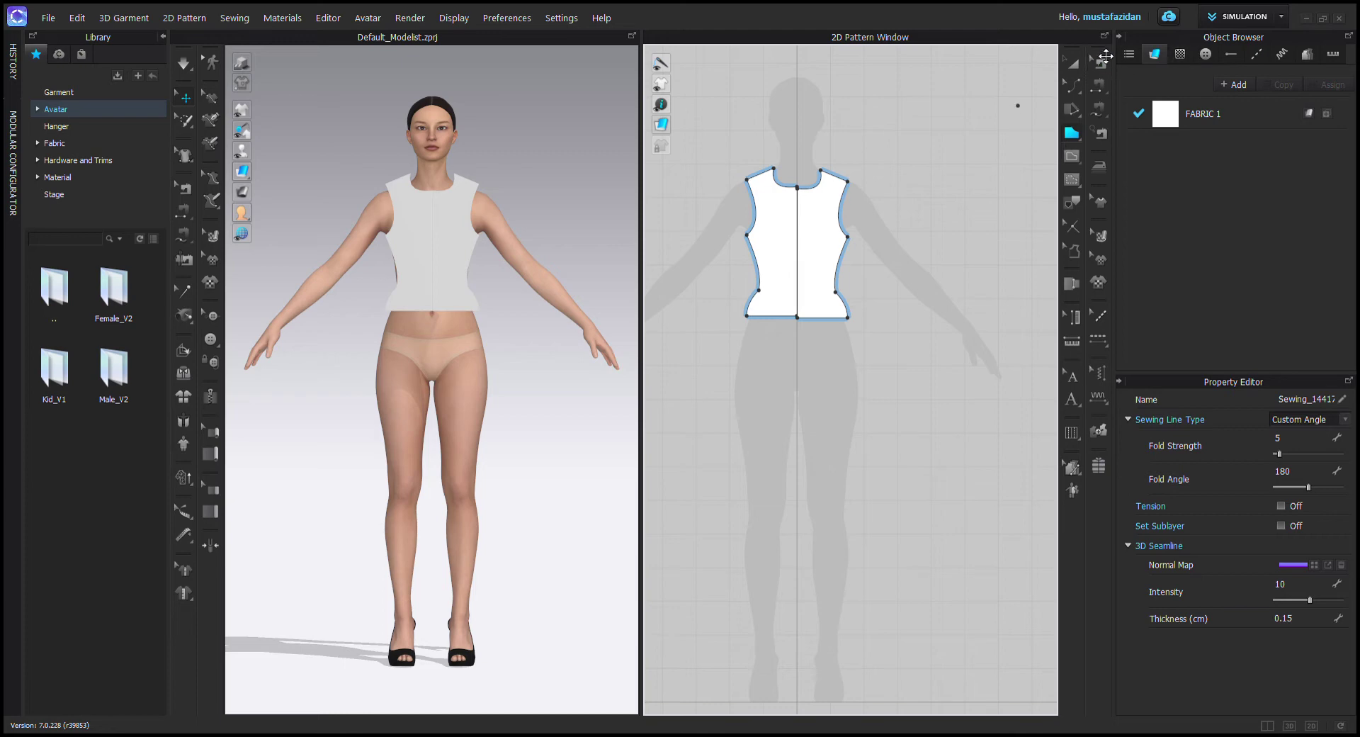
Copy the original half-bodice below the front pieces and place a symmetric mirrored copy beside it for the back.
left_click(1073, 63)
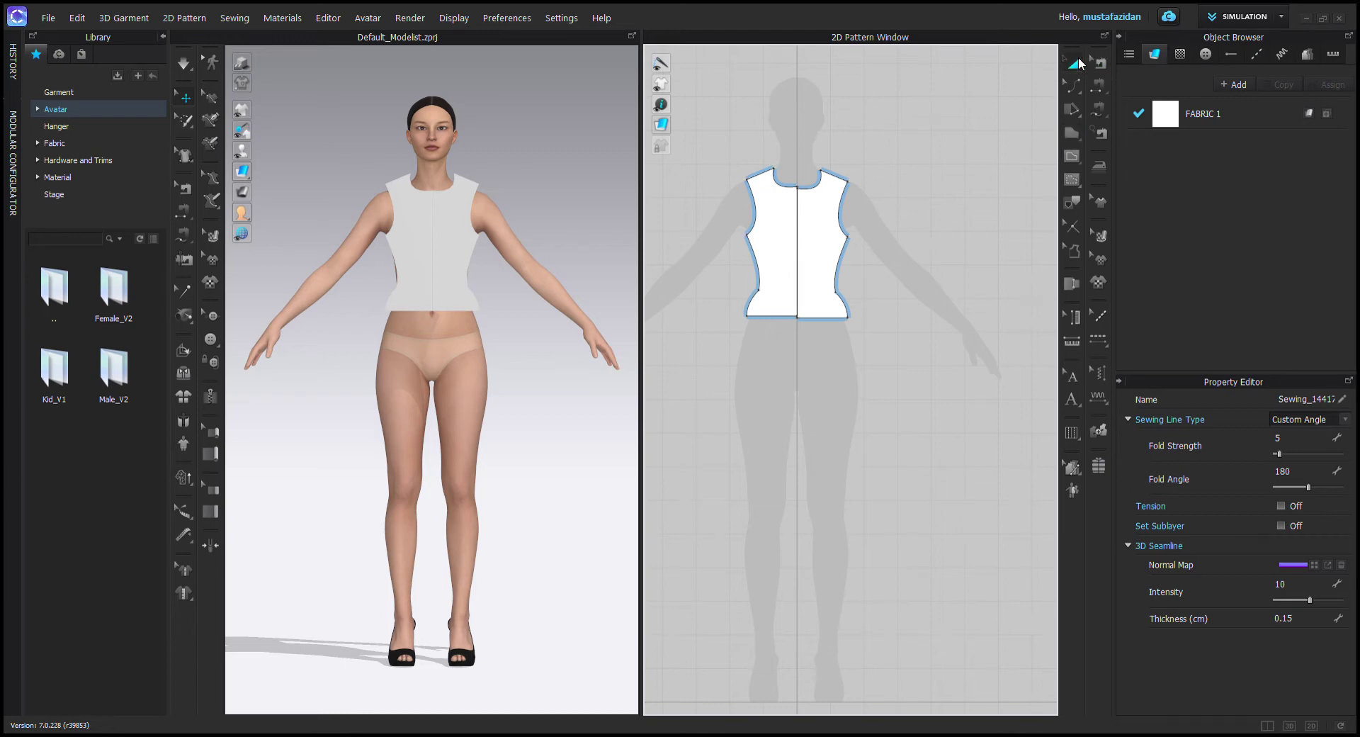
left_click(778, 257)
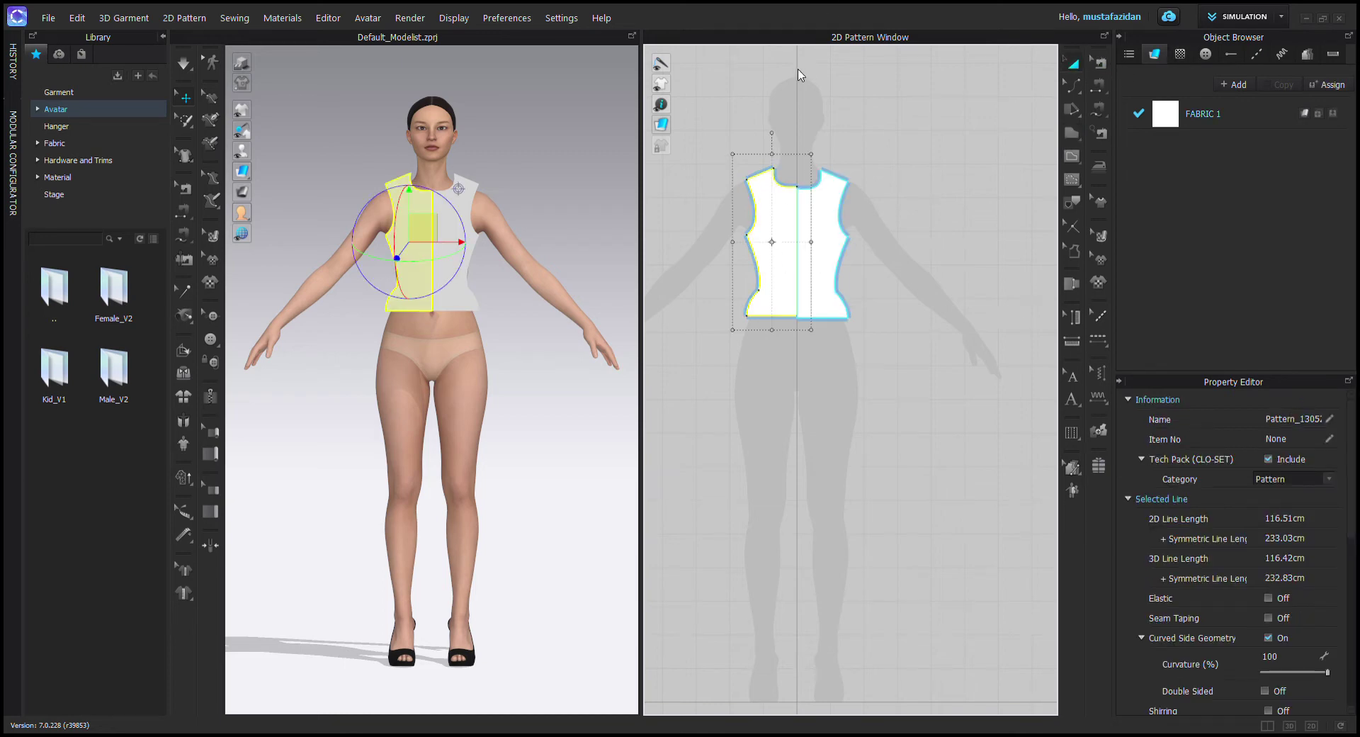
left_click(769, 162)
key("ctrl+v")
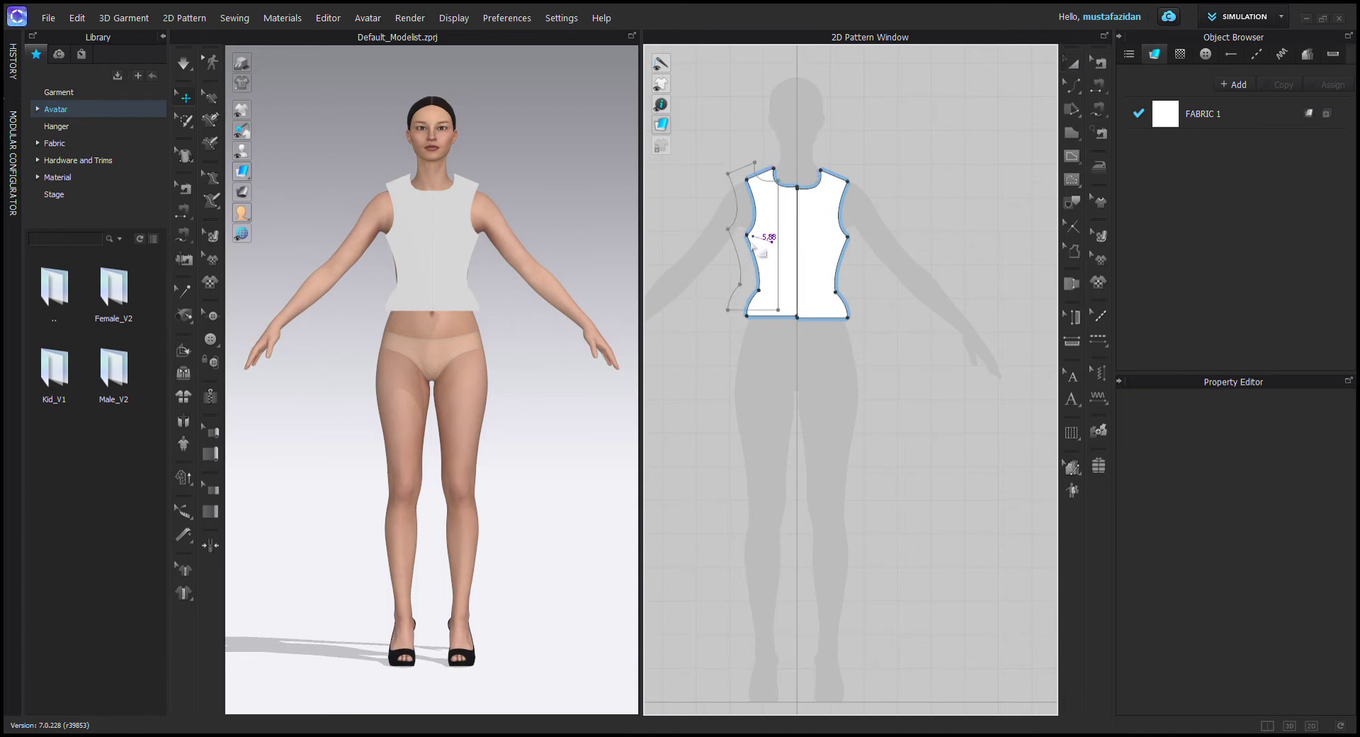
left_click(775, 398)
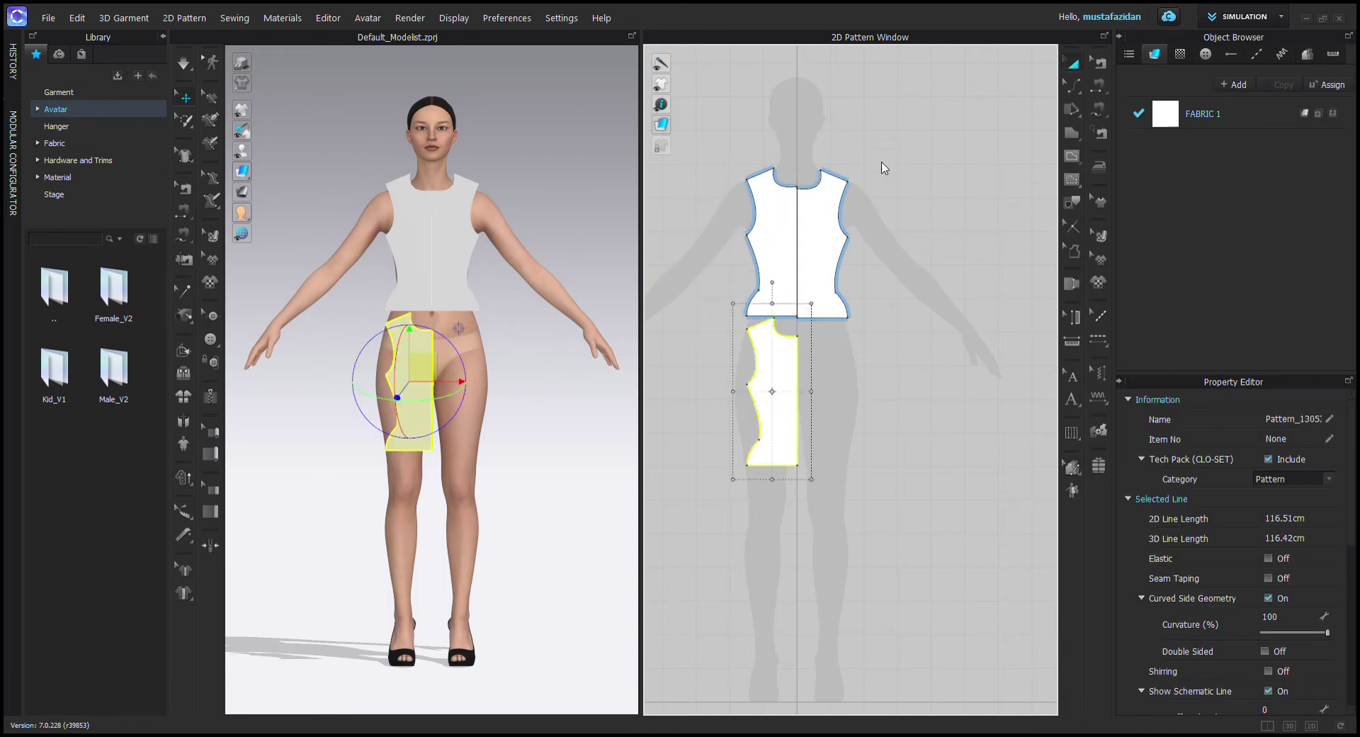
key("ctrl+r")
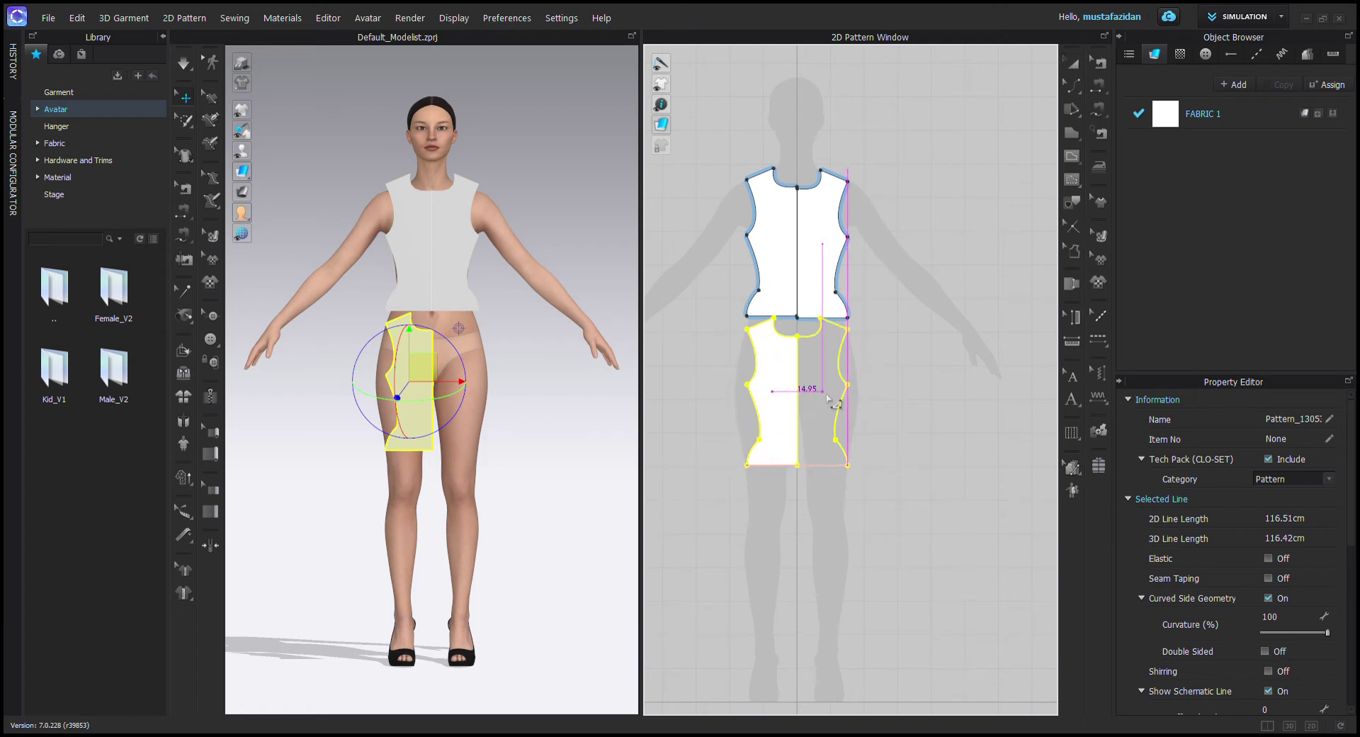
left_click(828, 398)
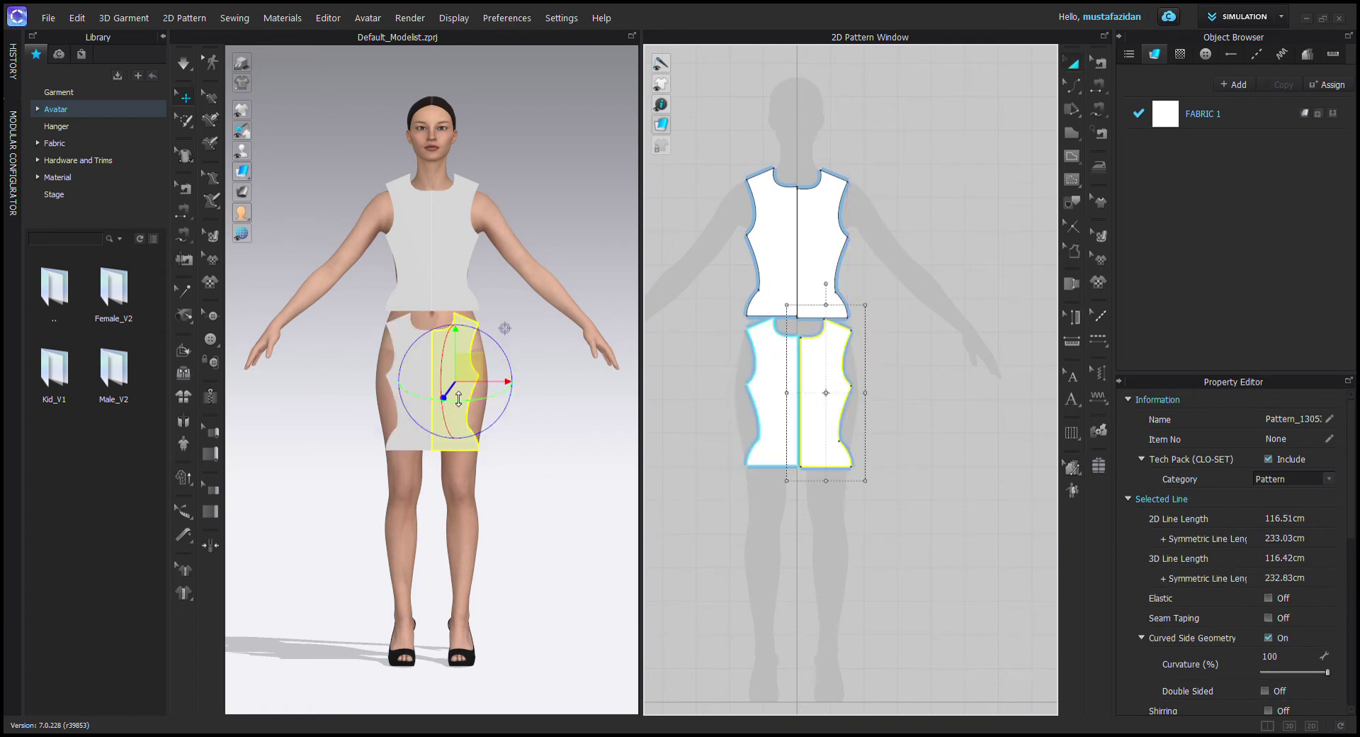
Move both back bodice halves behind the avatar in 3D and raise them to the upper back.
left_click_drag(458, 399, 458, 383)
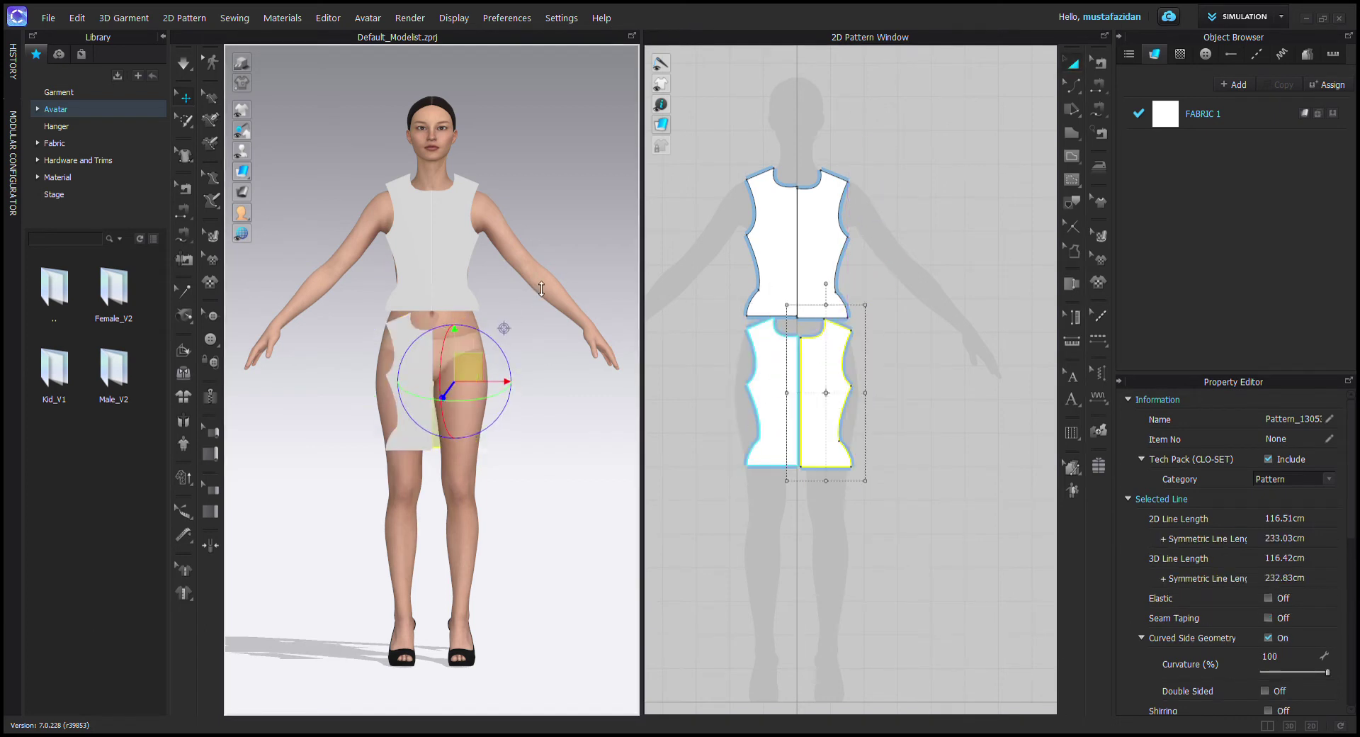
left_click(405, 391)
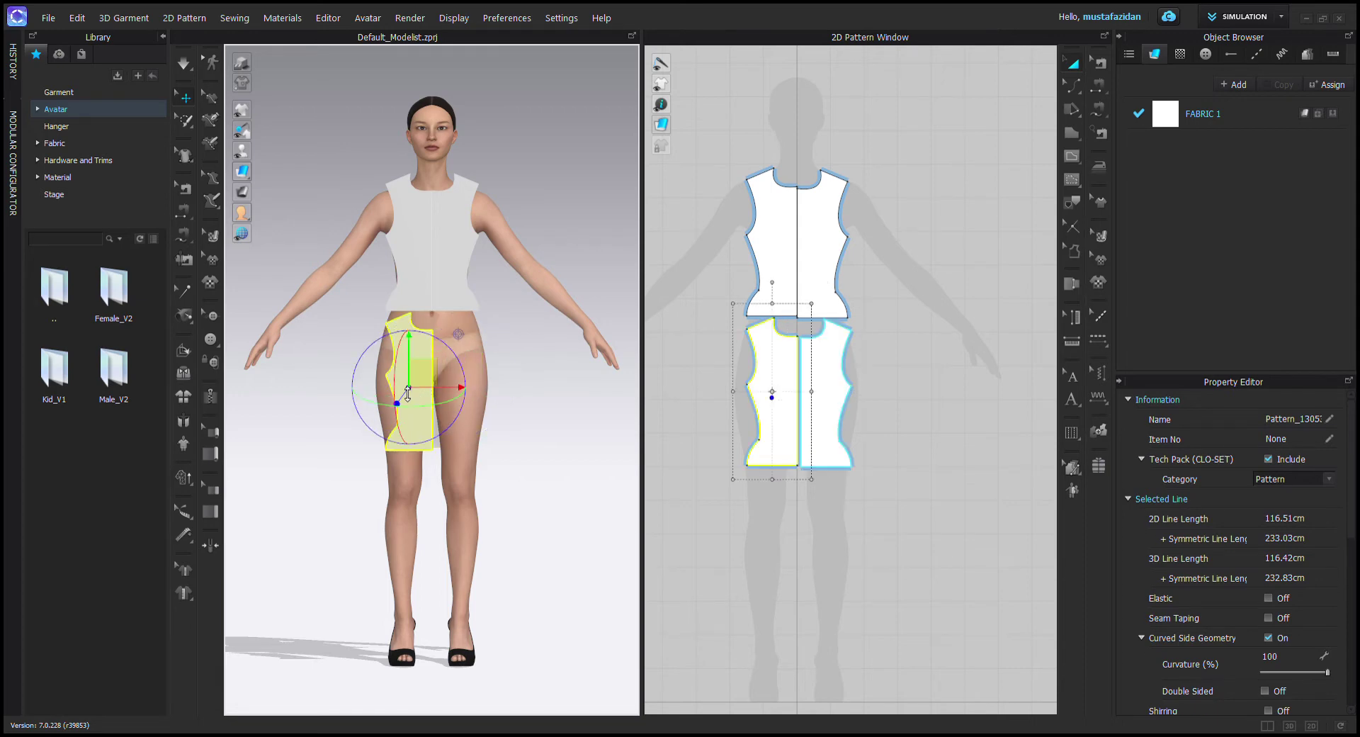
left_click_drag(405, 402, 407, 386)
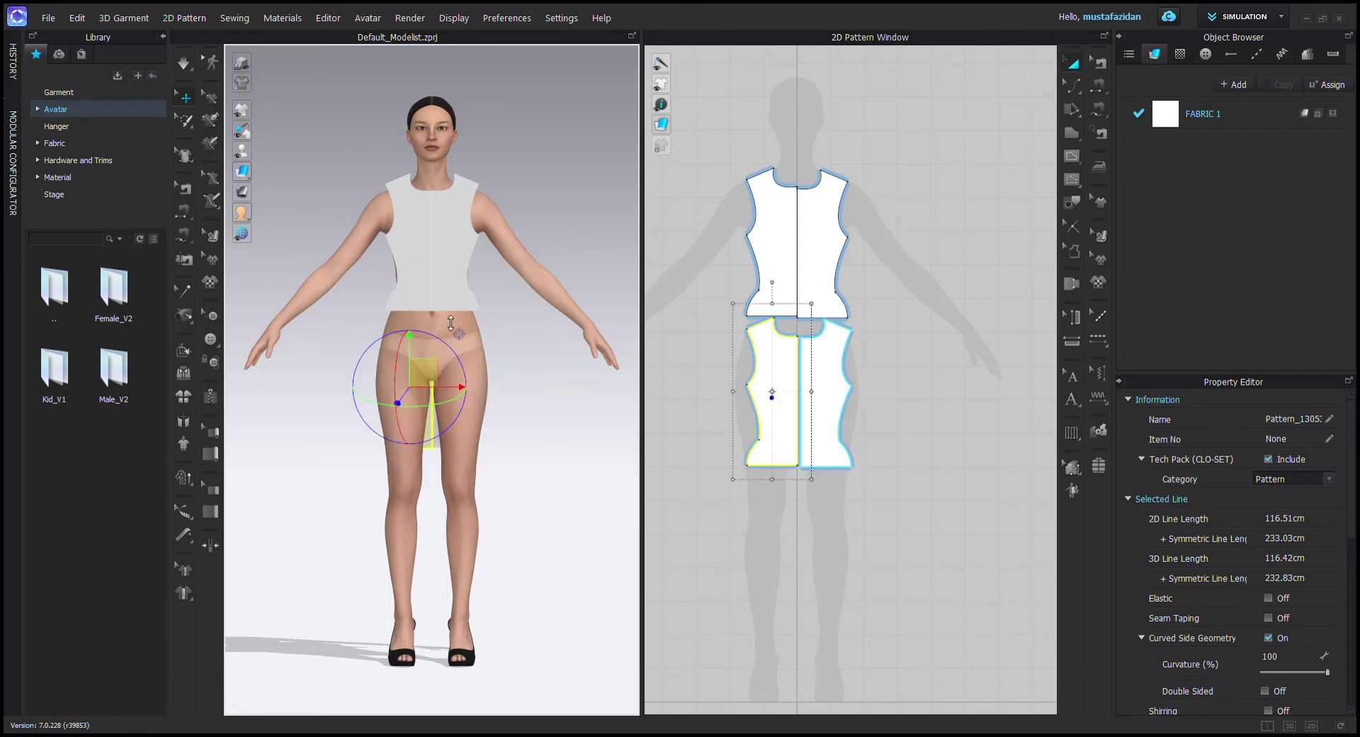
right_click_drag(438, 349, 634, 376)
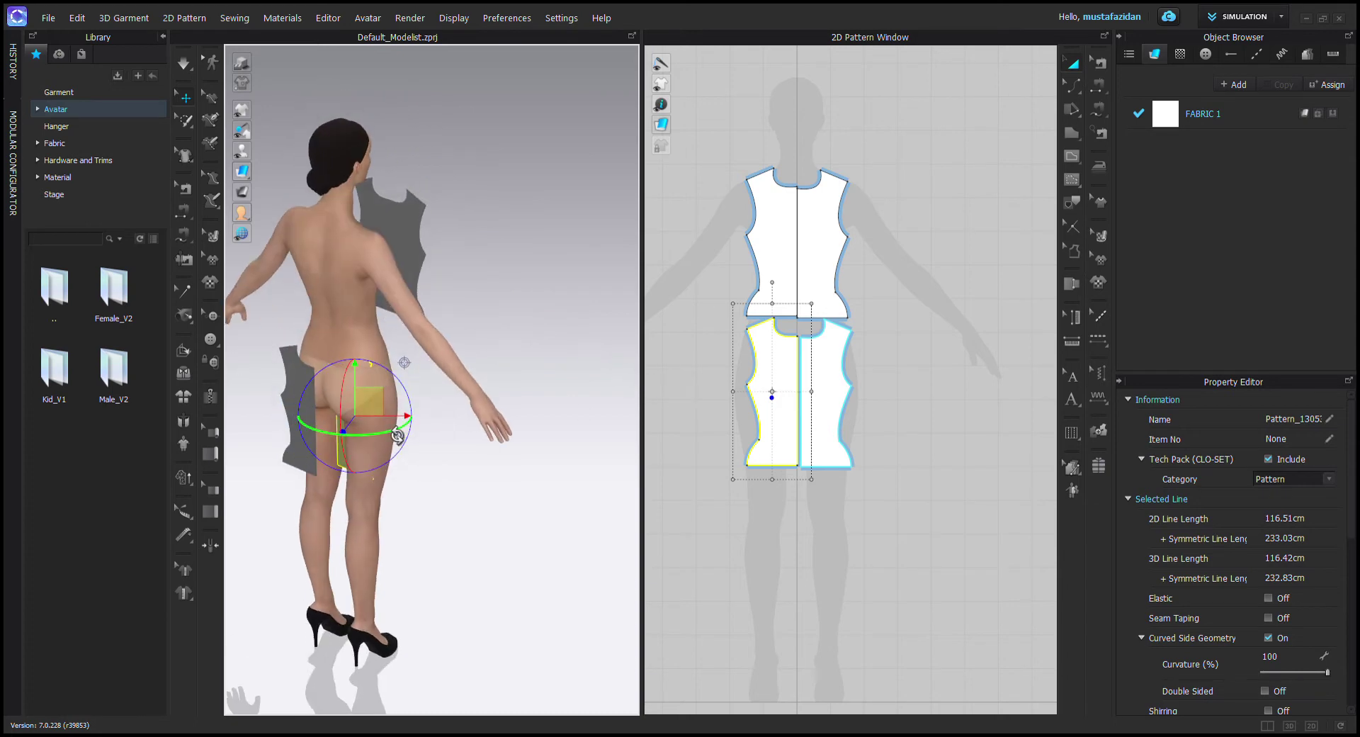
left_click_drag(345, 473, 290, 483)
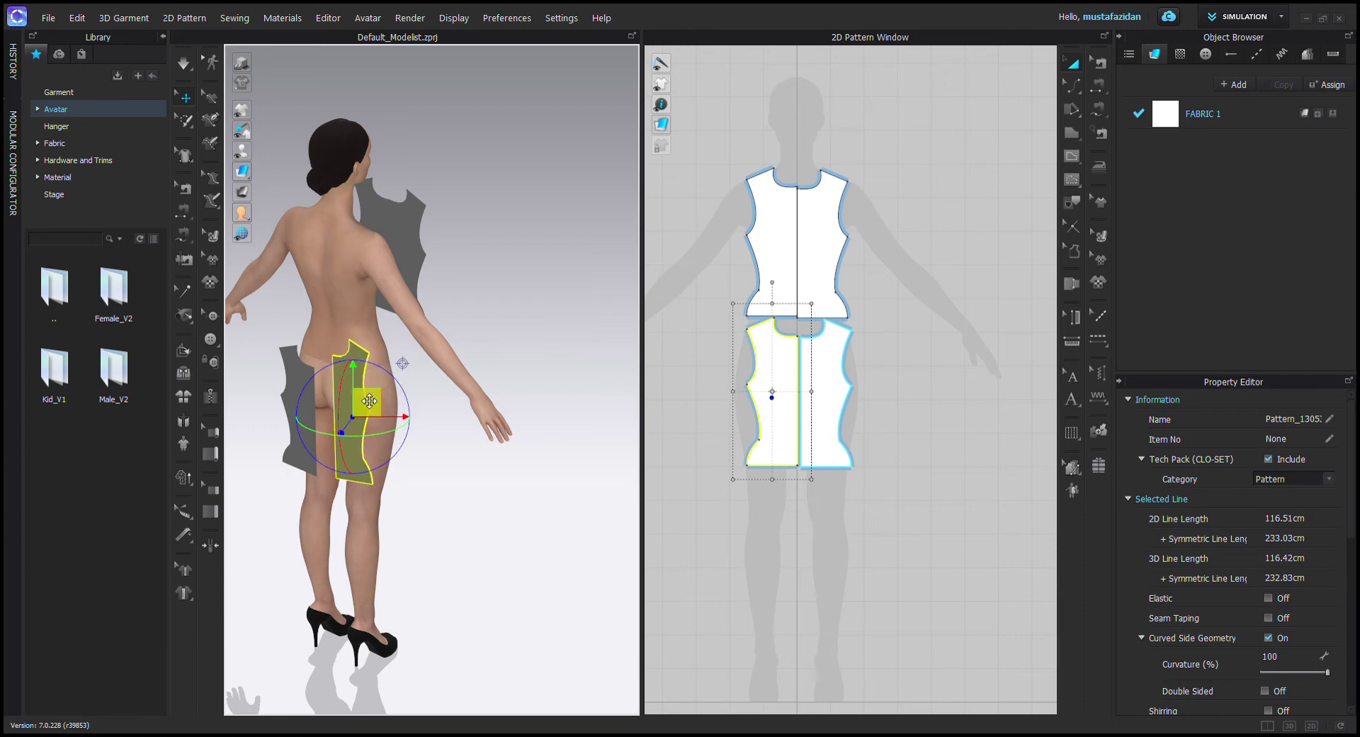
left_click_drag(338, 379, 341, 274)
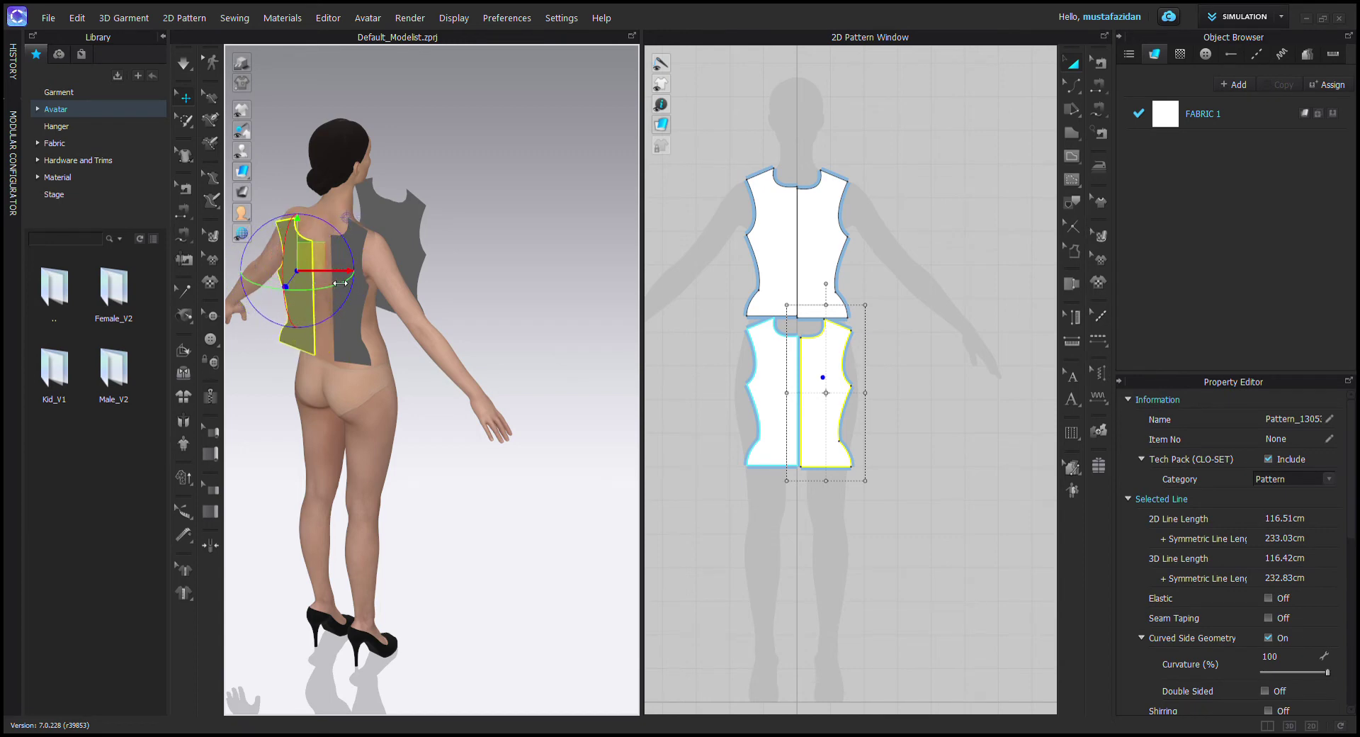
Straighten the tilted back half and align both back halves side by side along the spine.
right_click_drag(525, 274, 585, 266)
left_click_drag(376, 289, 349, 301)
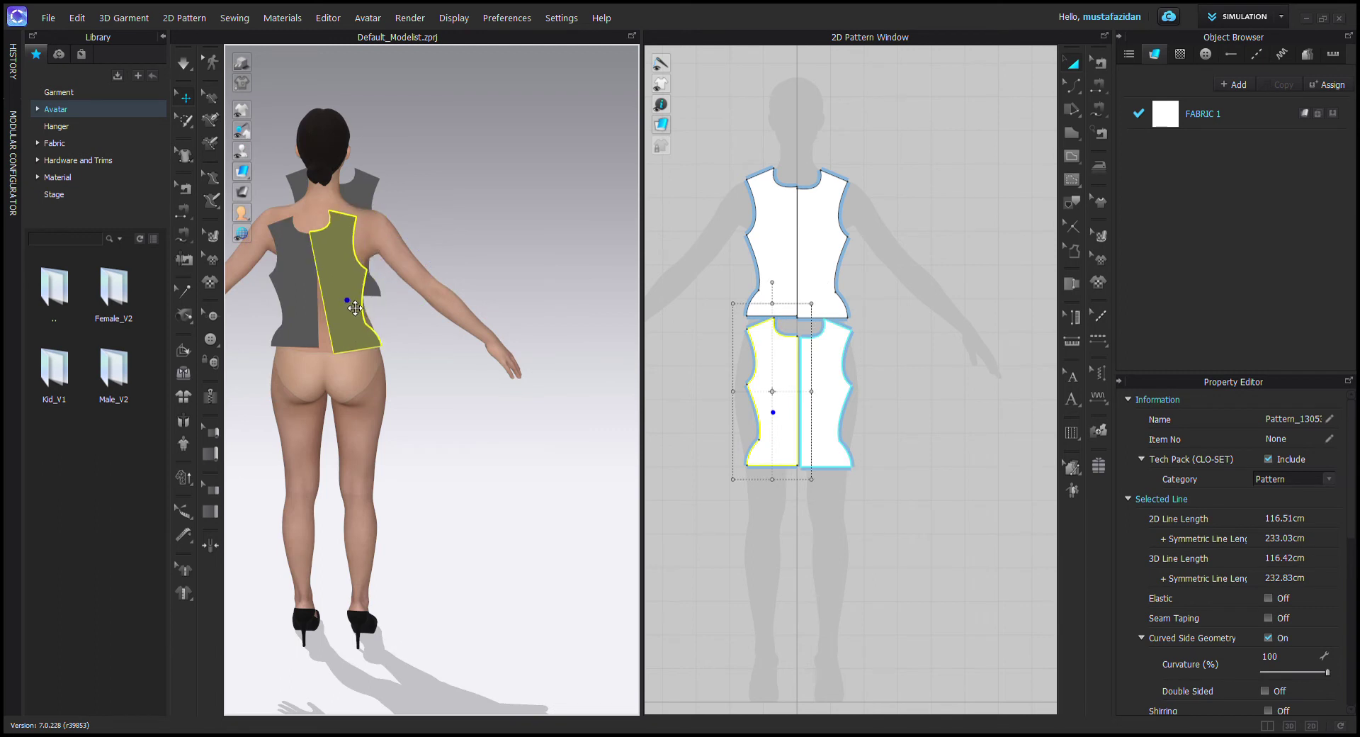
left_click(322, 271)
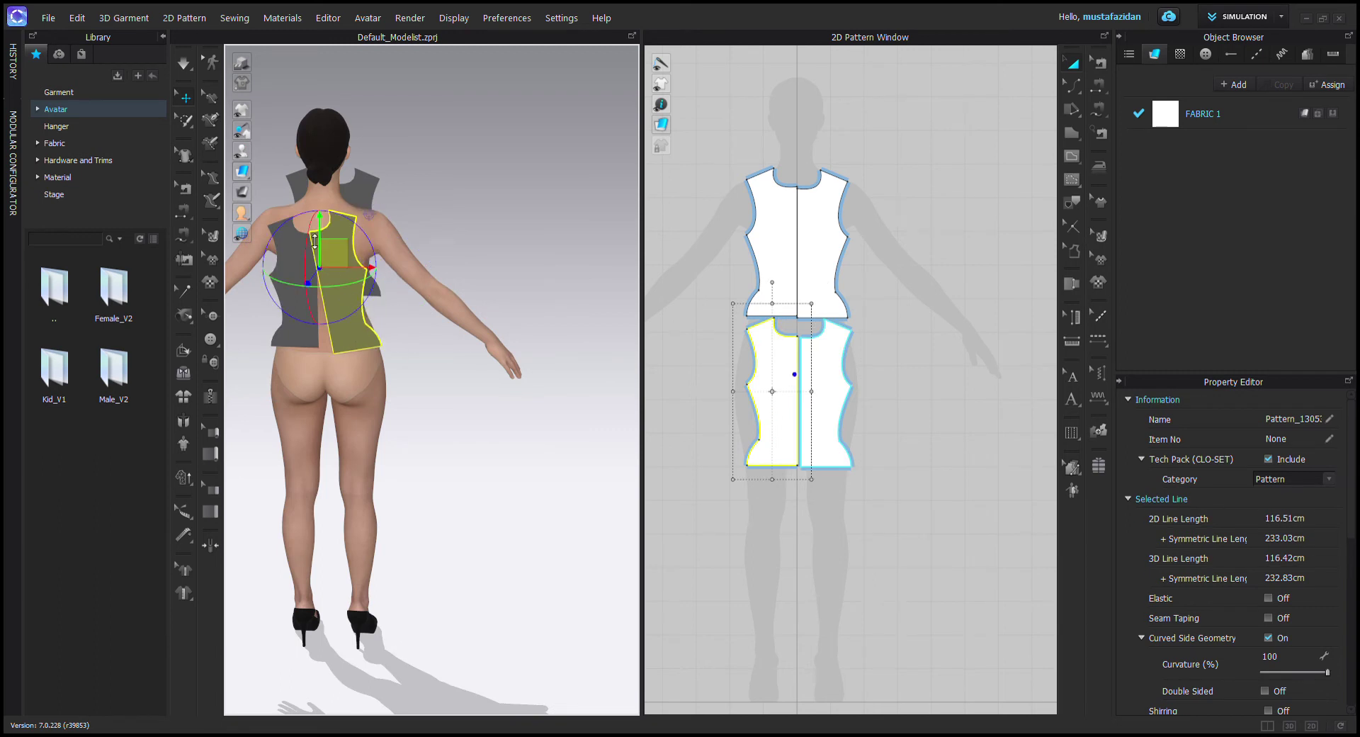
left_click_drag(353, 225, 360, 234)
mouse_move(314, 277)
left_mouse_down()
mouse_move(338, 258)
mouse_move(317, 278)
left_mouse_up()
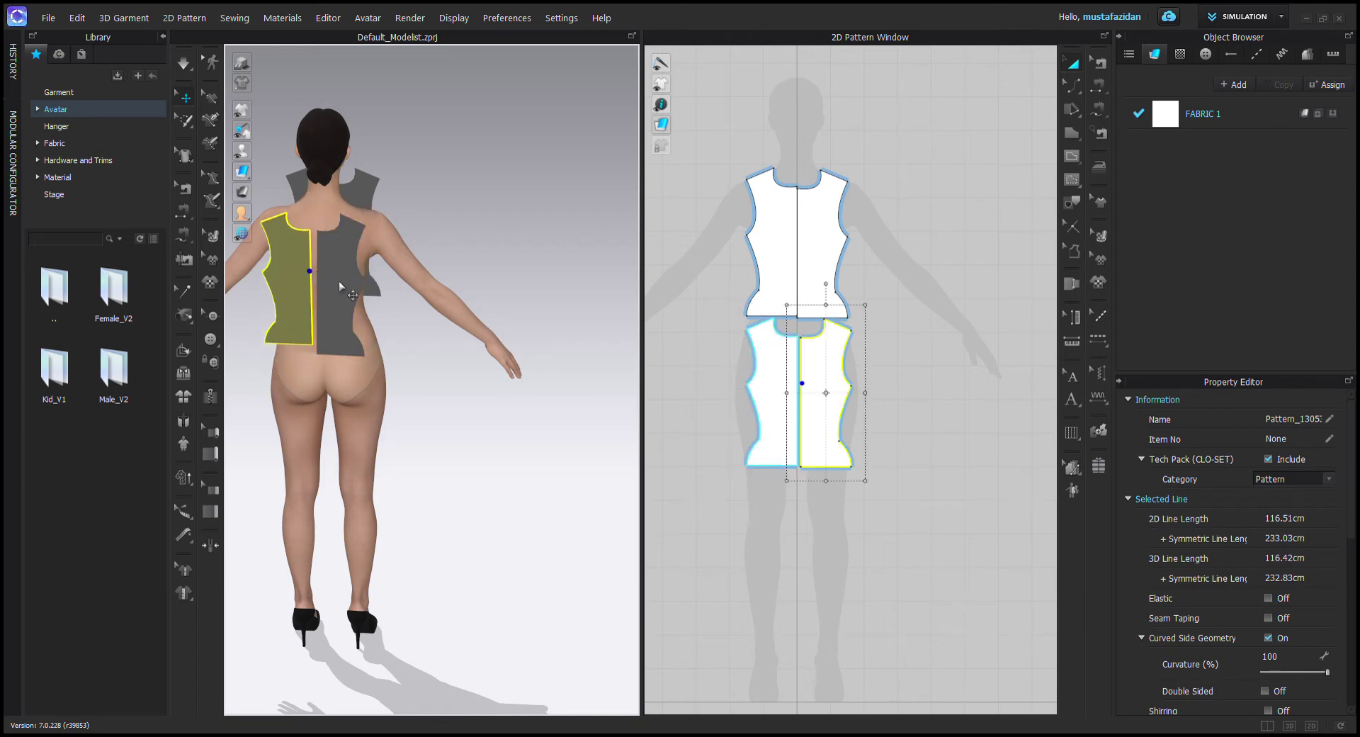
left_click(340, 264)
Move the front bodice pieces closer to the avatar's chest in 3D.
right_click_drag(498, 236, 750, 269)
middle_click_drag(386, 361, 499, 320)
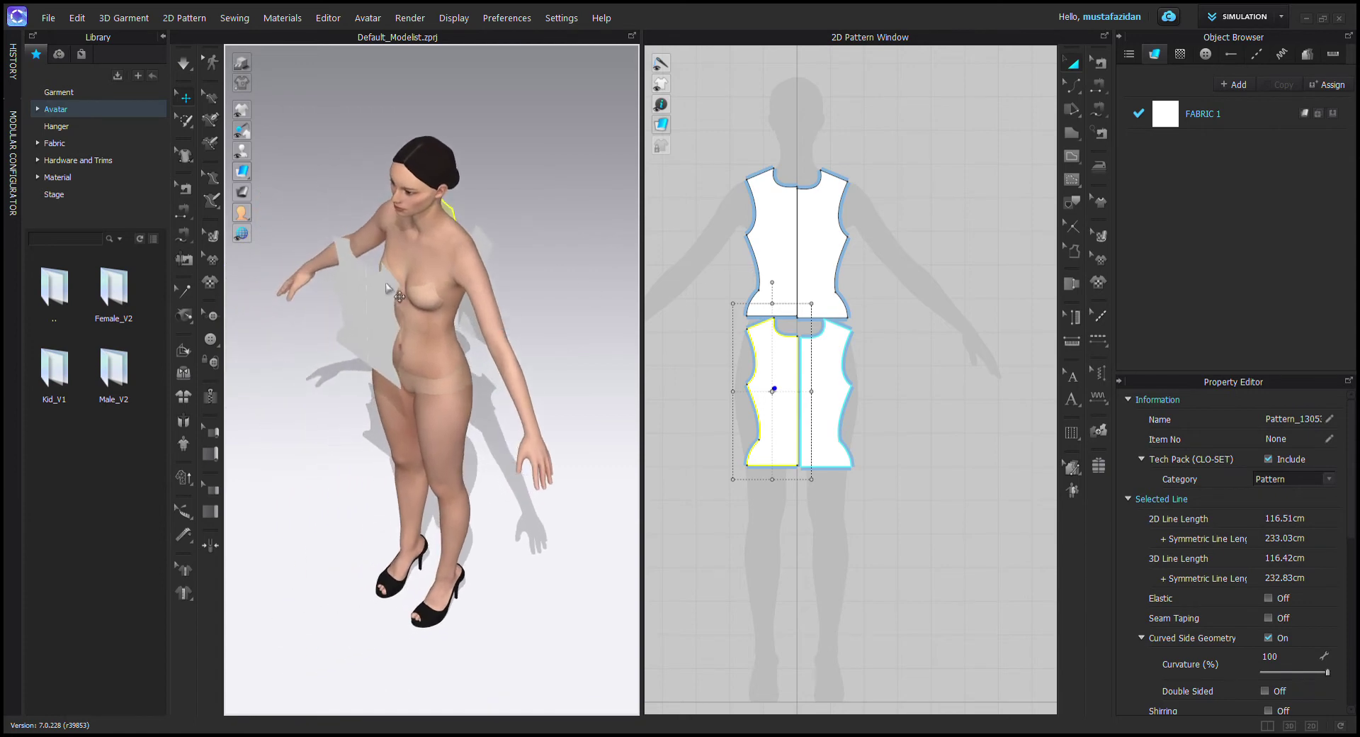
mouse_move(381, 298)
left_mouse_down()
mouse_move(460, 271)
mouse_move(385, 273)
mouse_move(399, 277)
left_mouse_up()
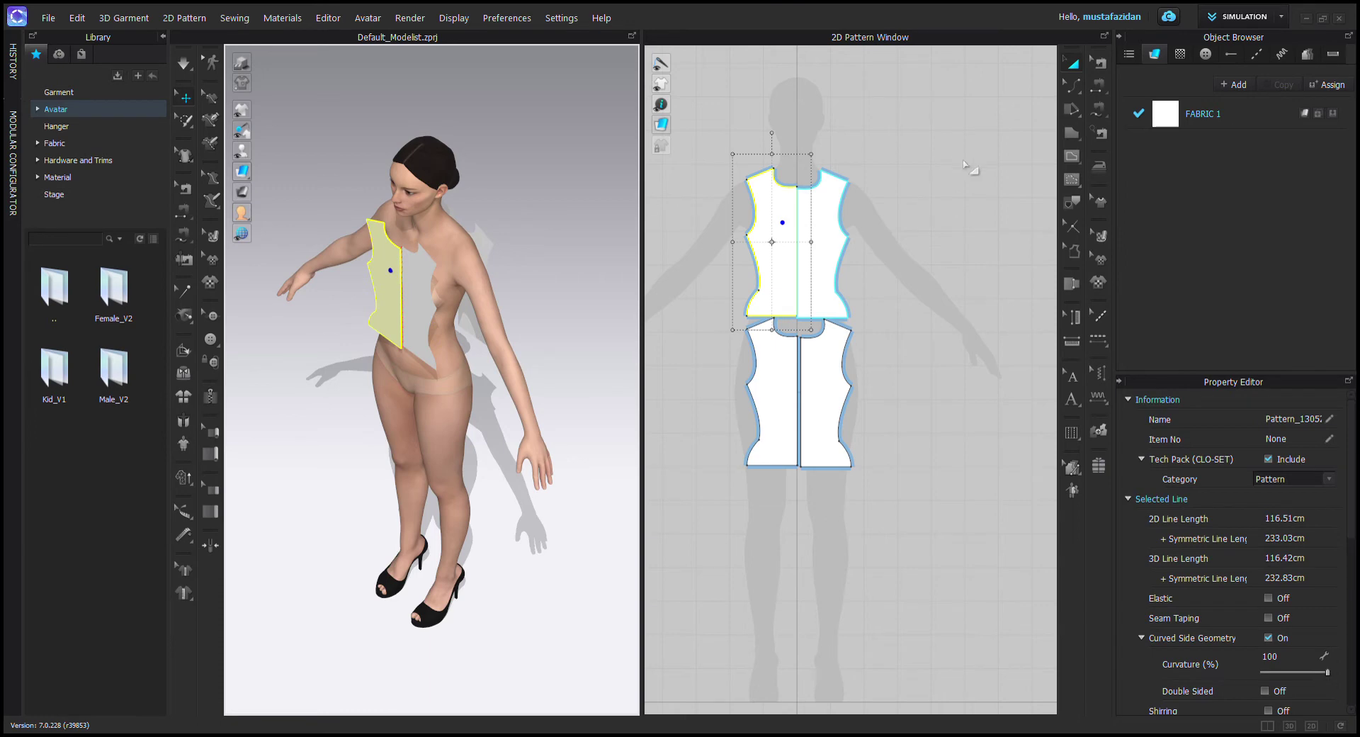
Sew the front bodice's centre seam and join front to back along the upper and lower side seam segments.
left_click(1099, 85)
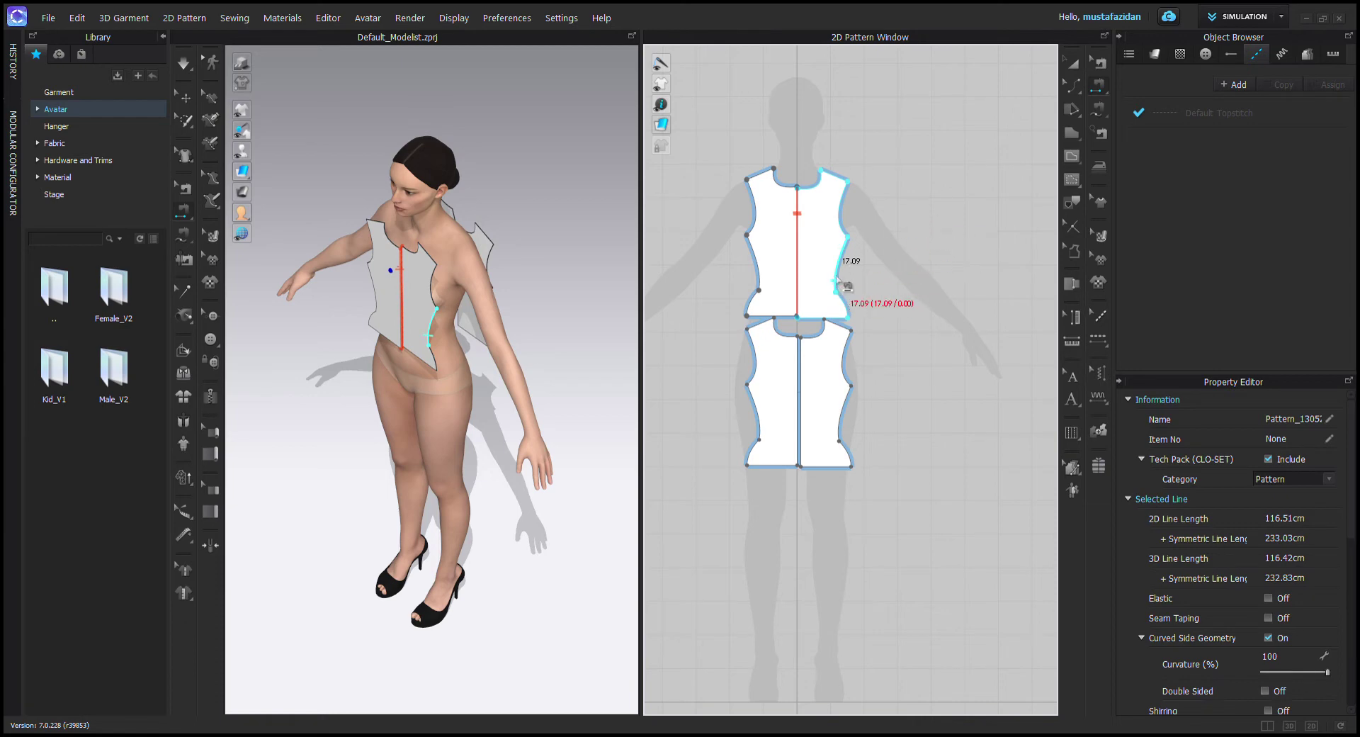
left_click(839, 280)
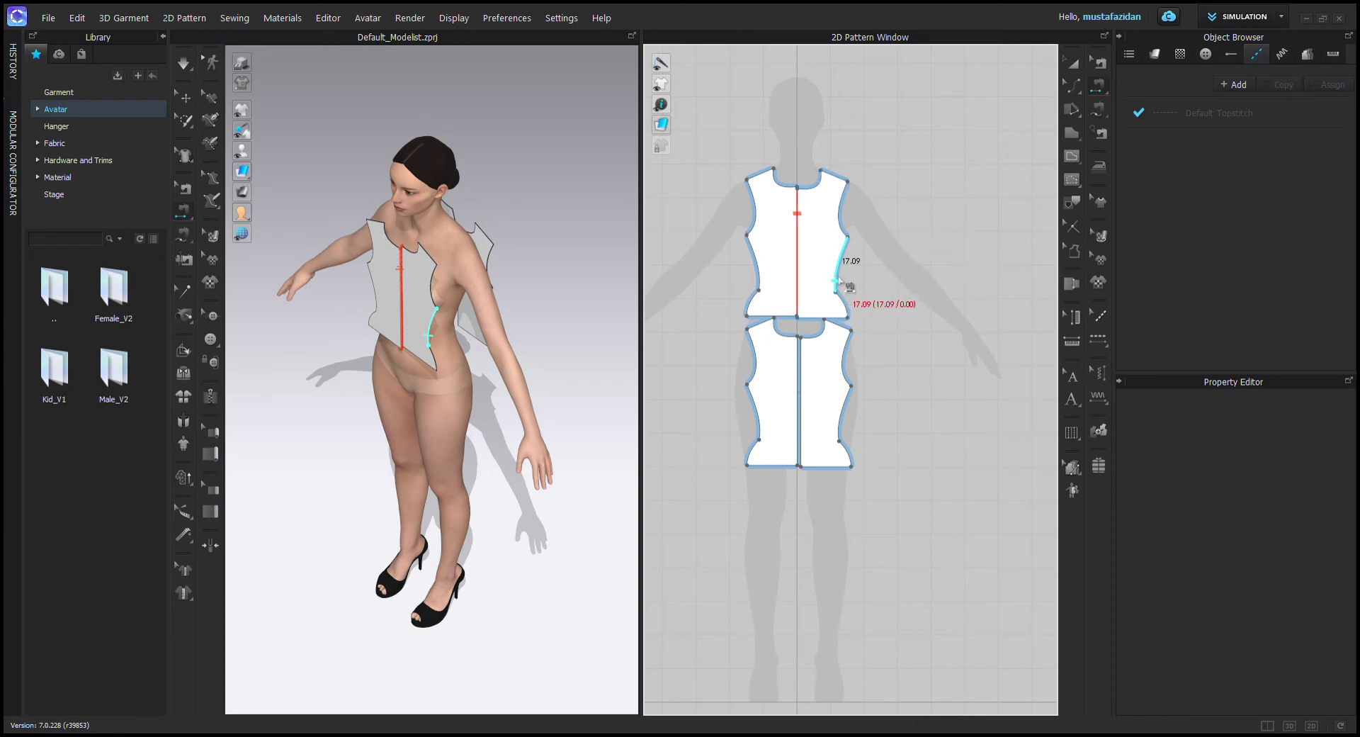
left_click(841, 437)
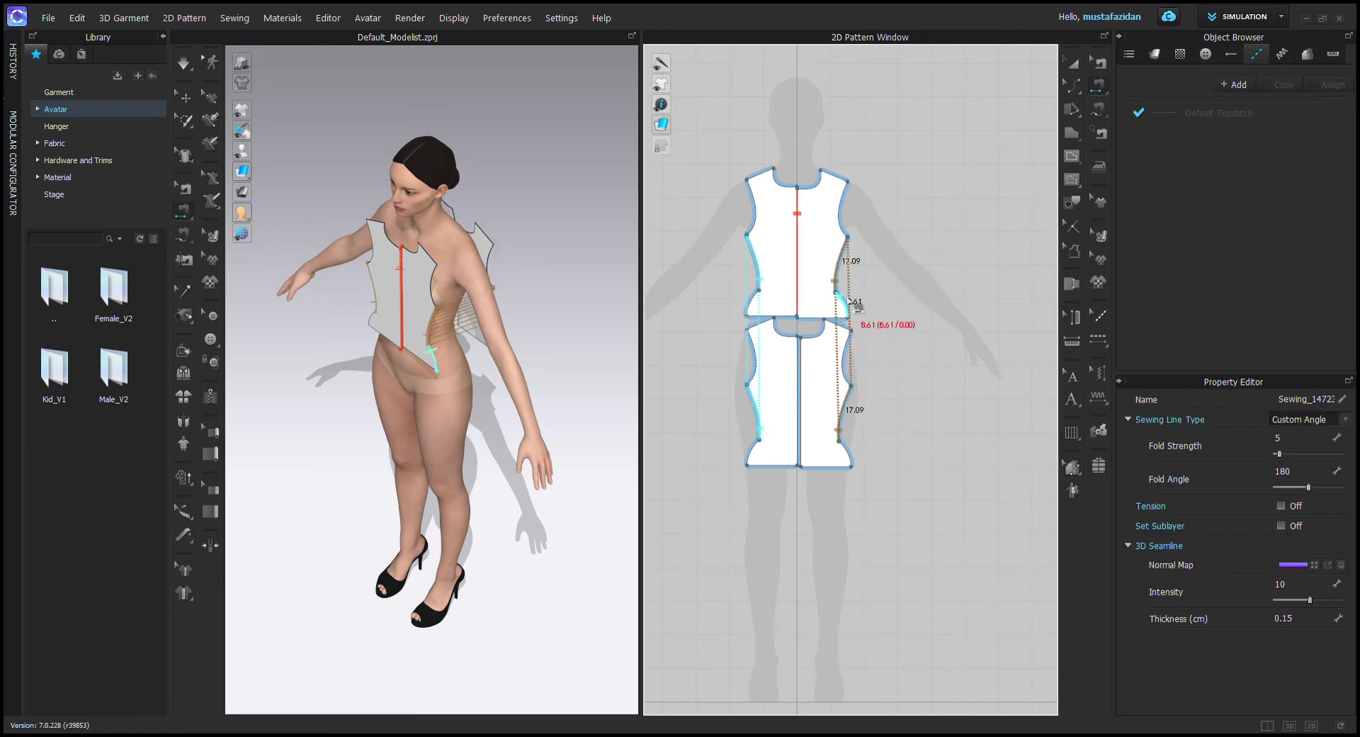
left_click(837, 292)
left_click(848, 318)
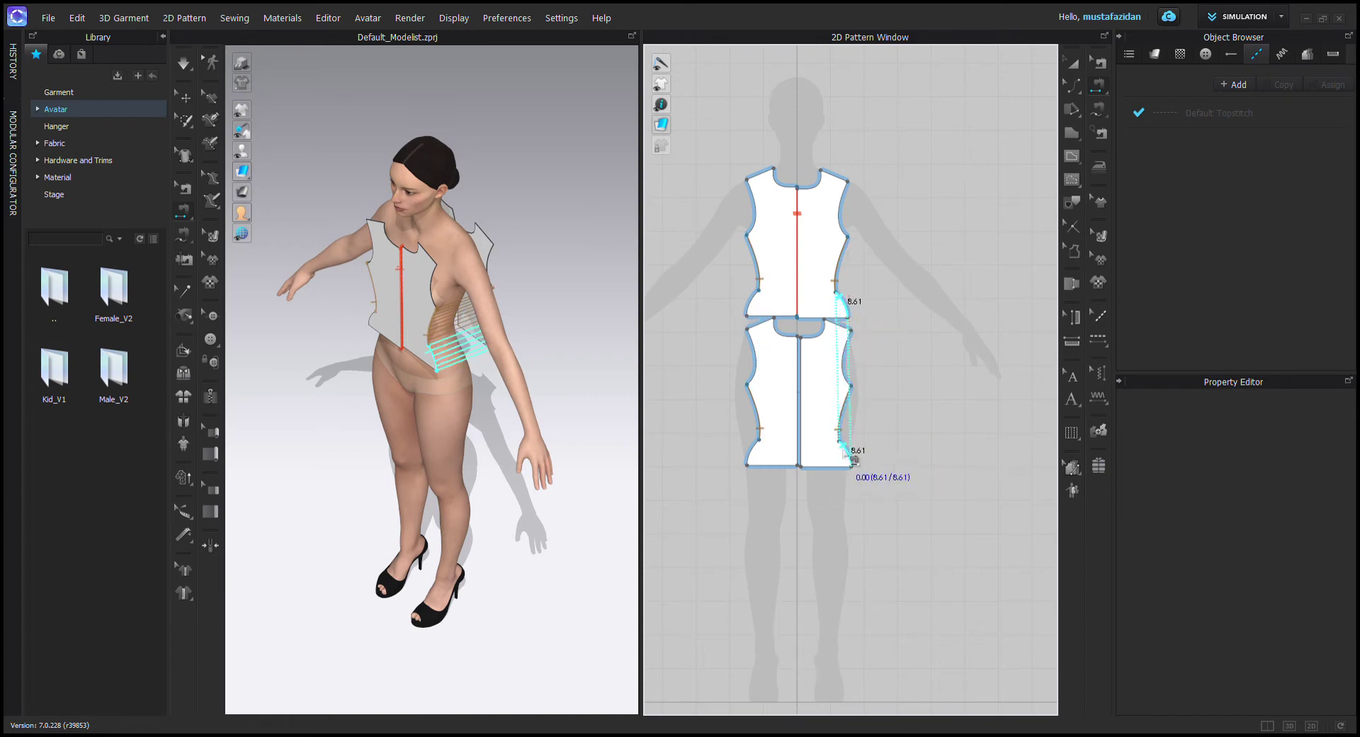
left_click(852, 459)
Sew the front shoulder edges to the back shoulder edges and simulate the top on the avatar.
left_click(848, 180)
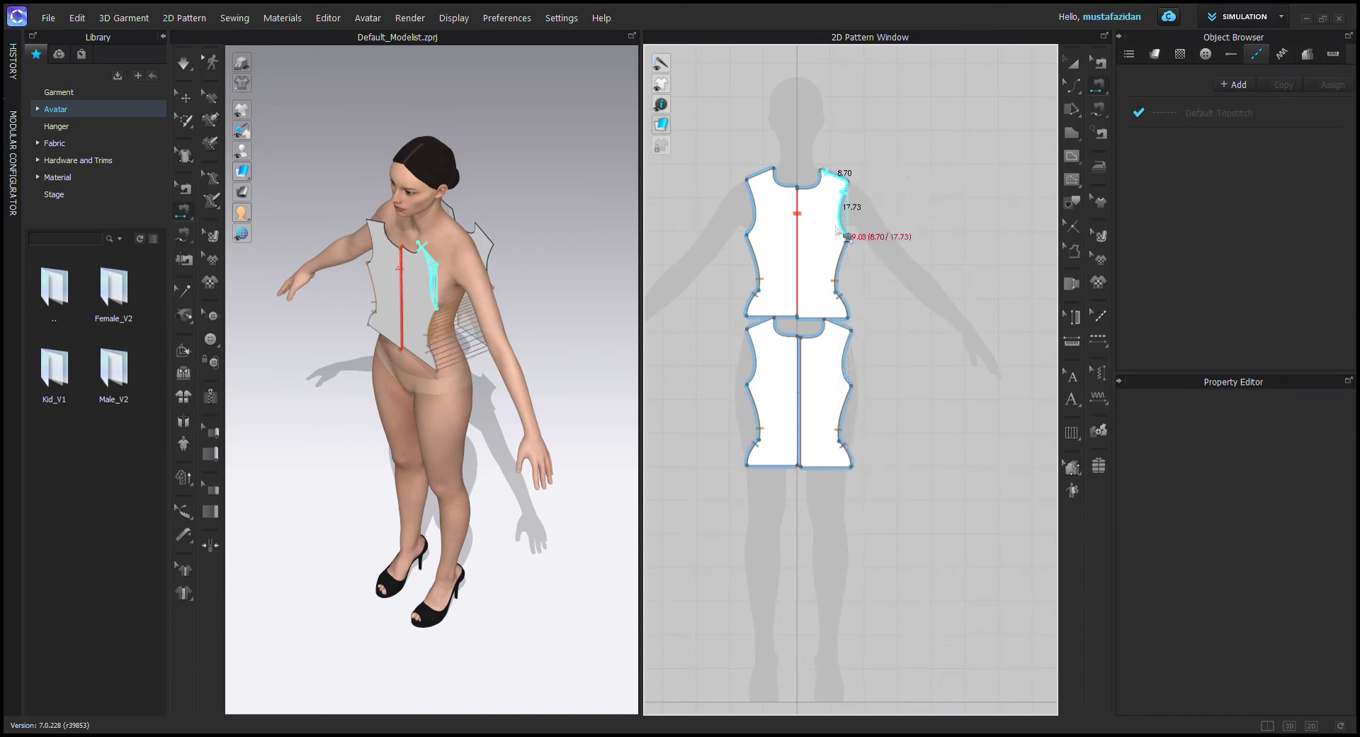
left_click(822, 170)
left_click(850, 327)
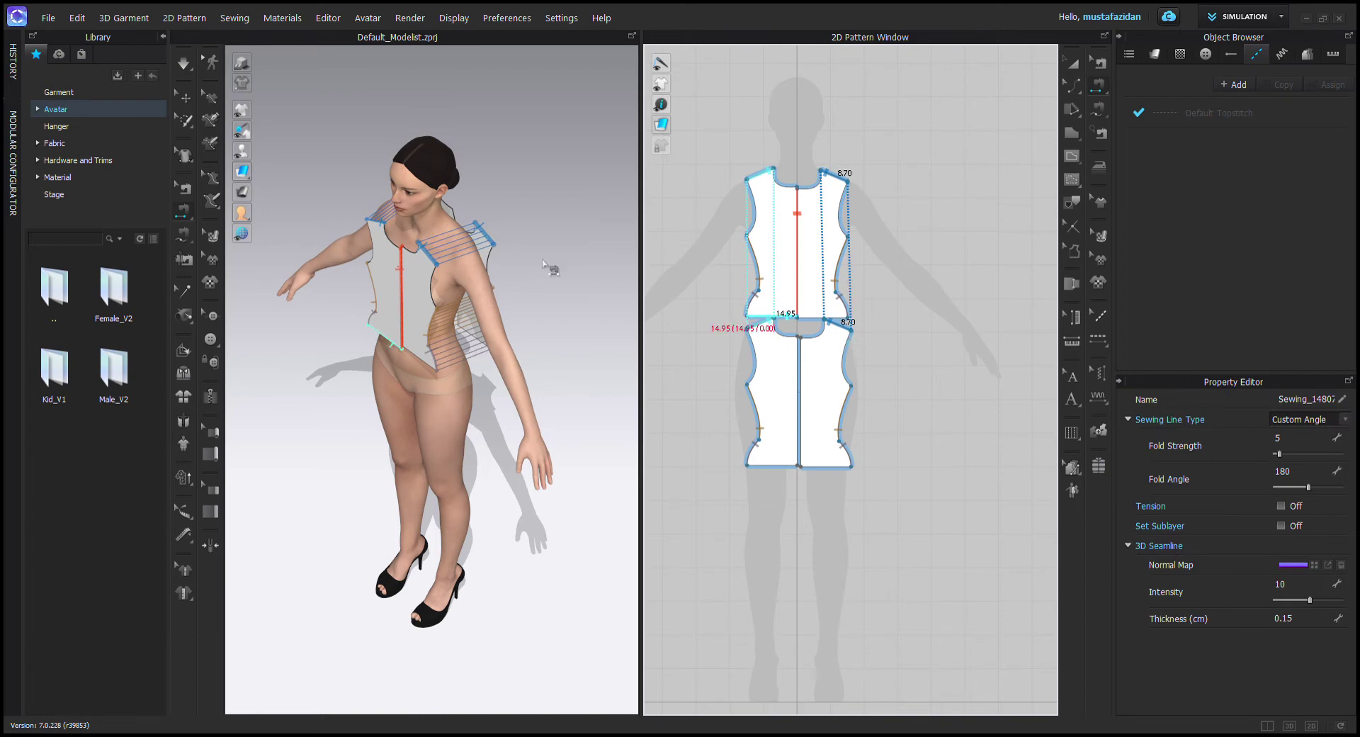
key("space")
mouse_move(244, 131)
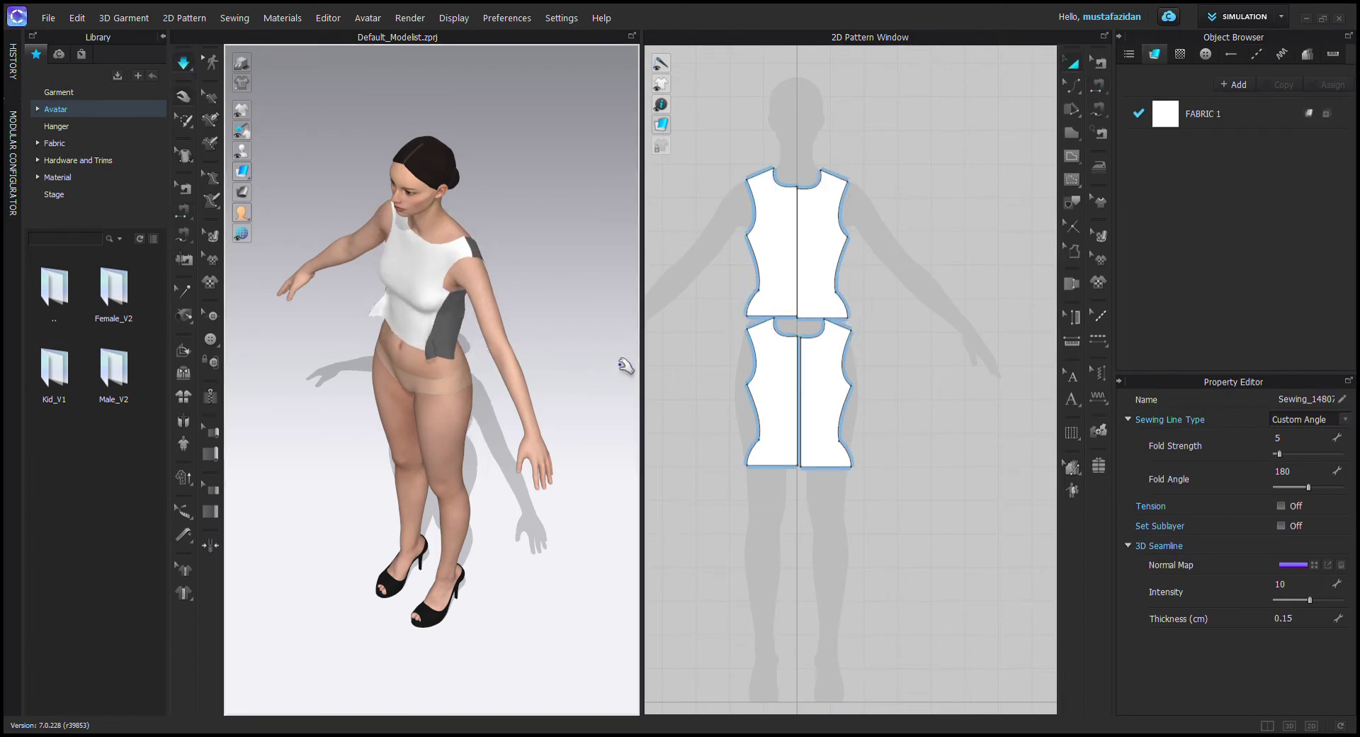
Sew the two back bodice halves together along the centre back and simulate the top again.
left_click(1098, 86)
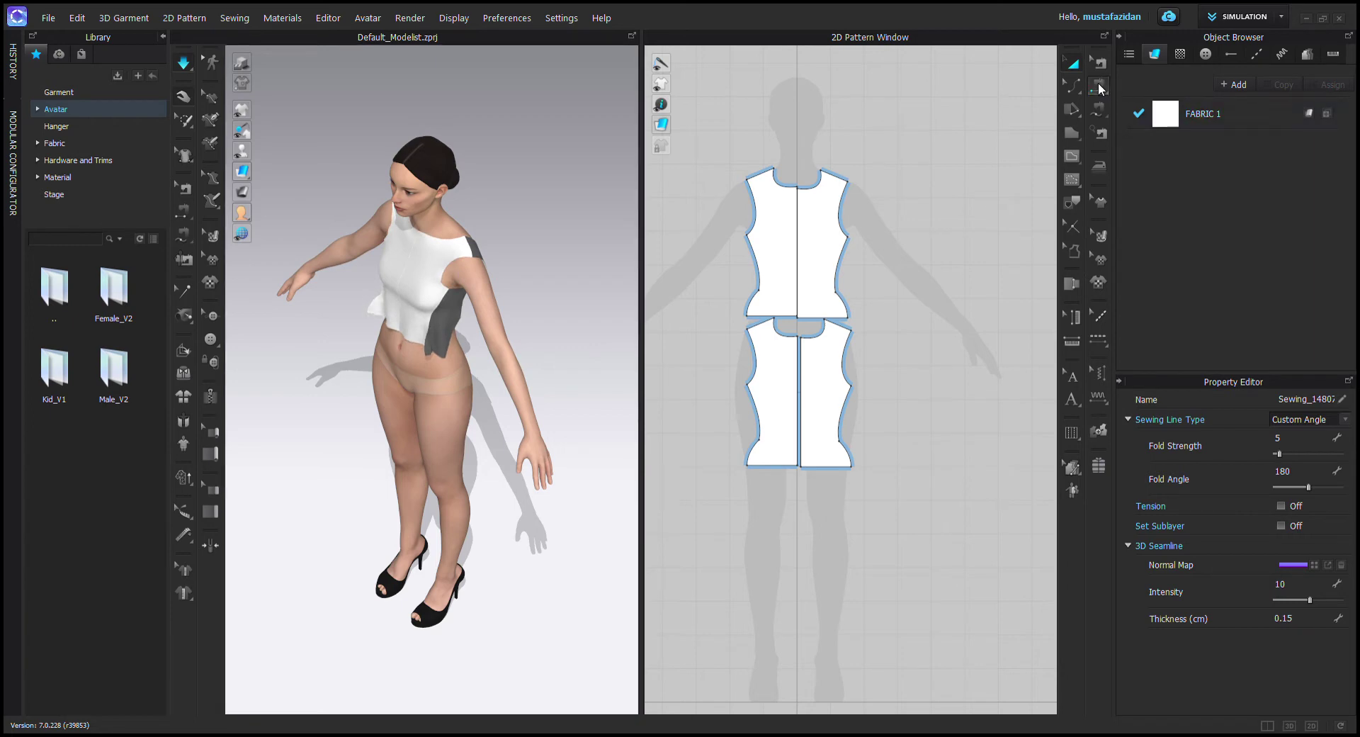
left_click(799, 418)
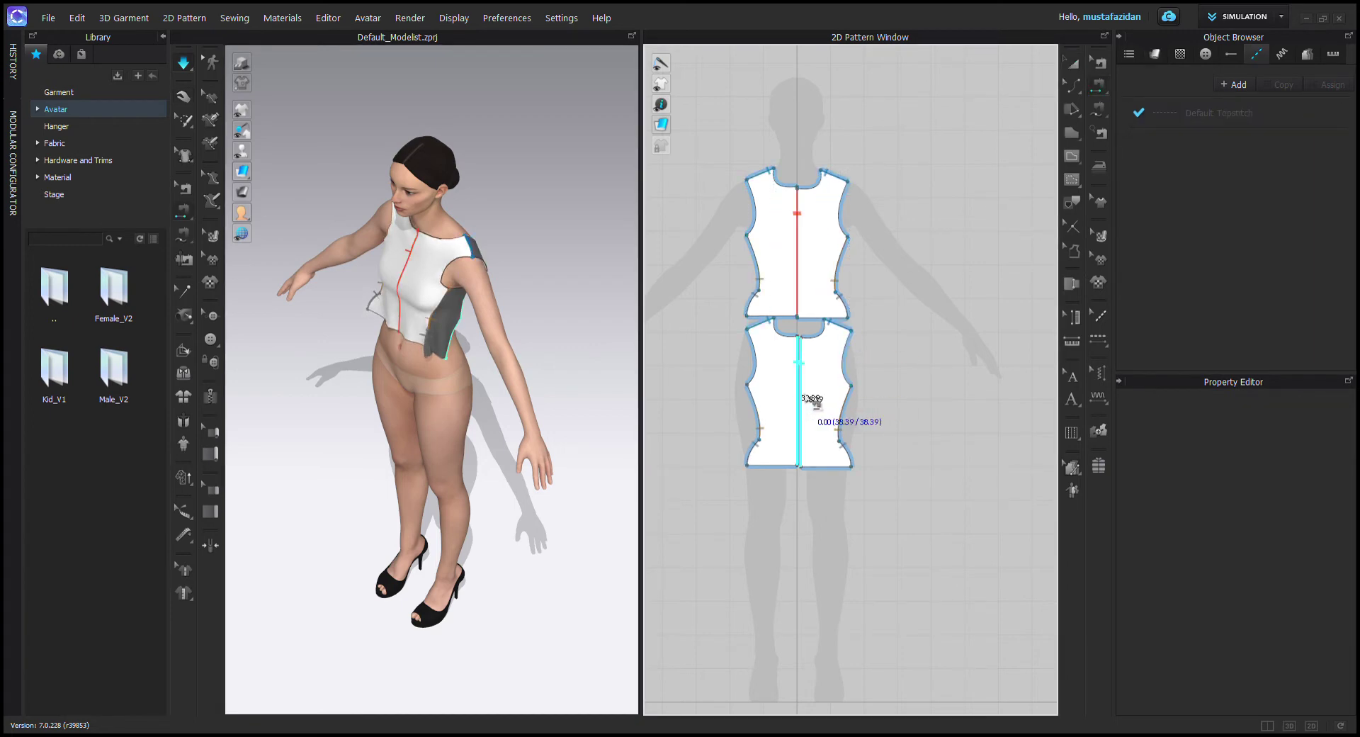
left_click(802, 398)
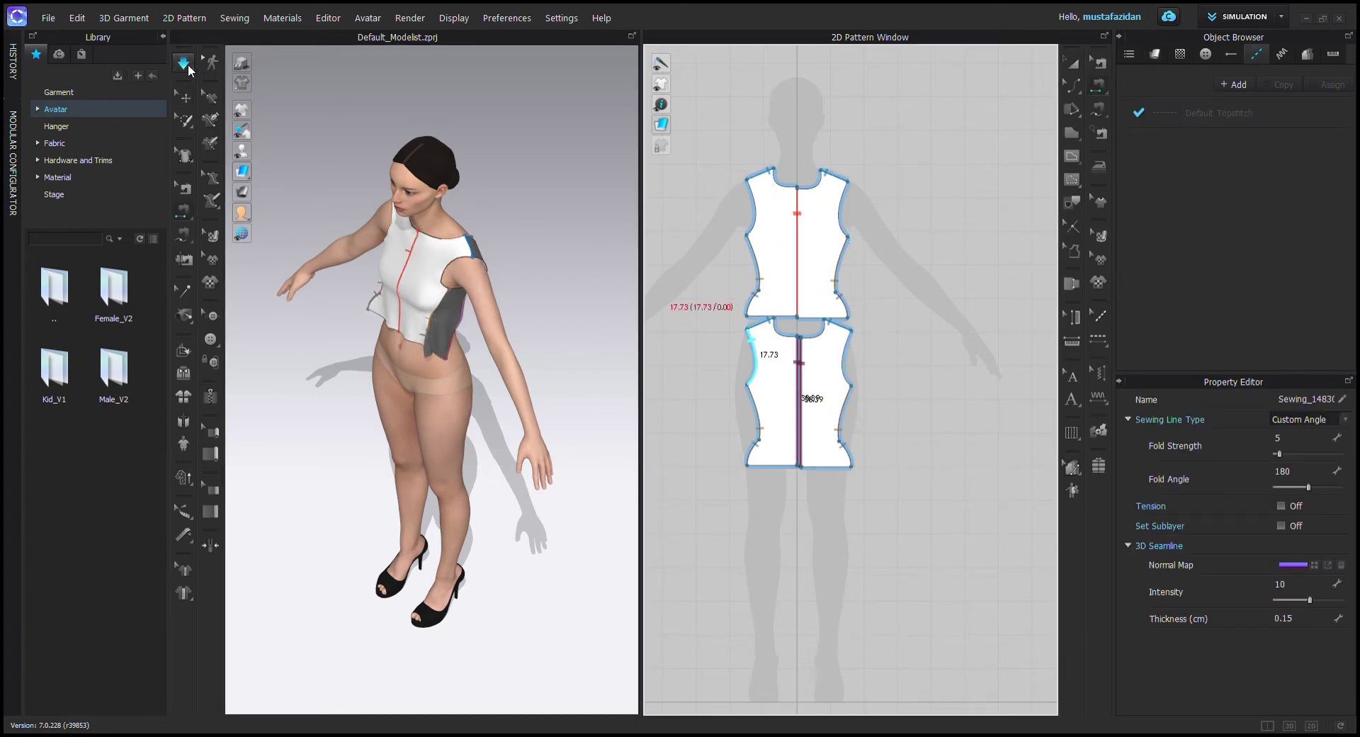
left_click(184, 63)
right_click_drag(561, 343, 631, 288)
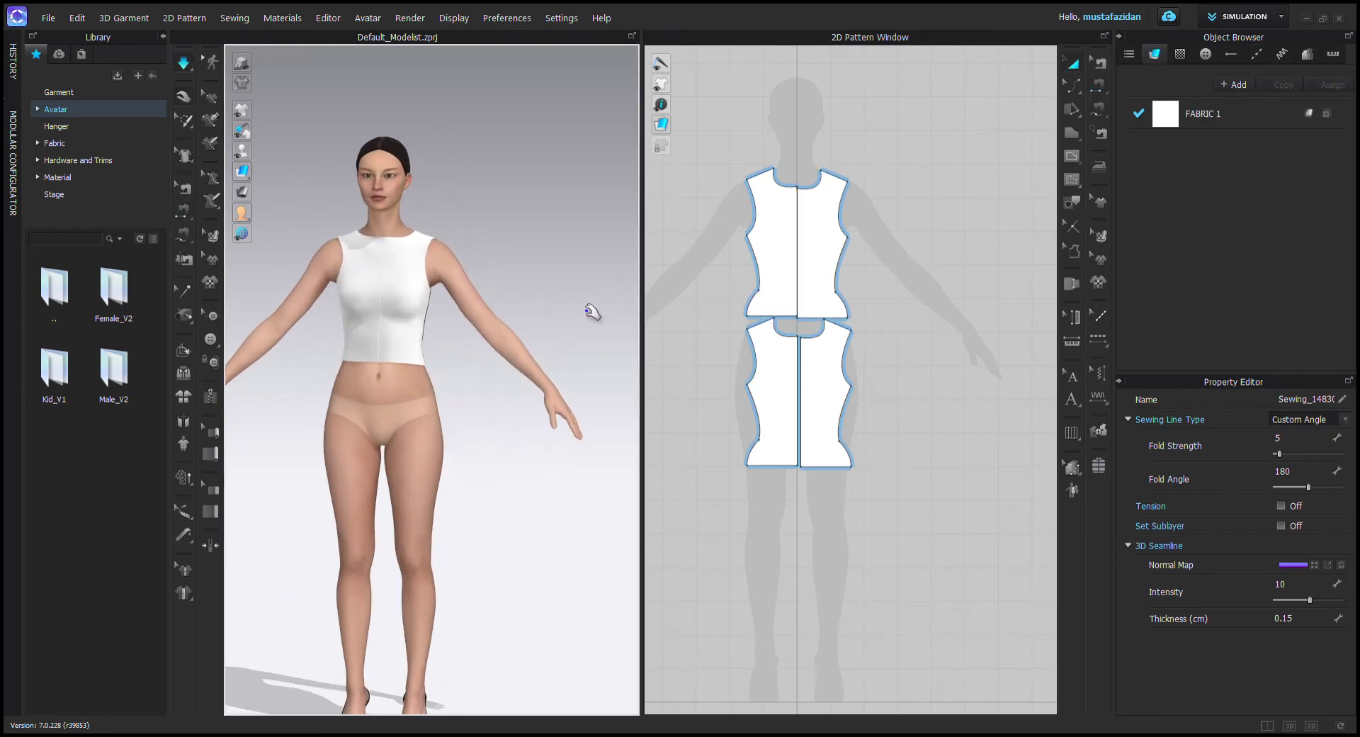
Draw a large circular pattern about 384 cm in circumference over the bodice pieces.
left_click(1071, 142)
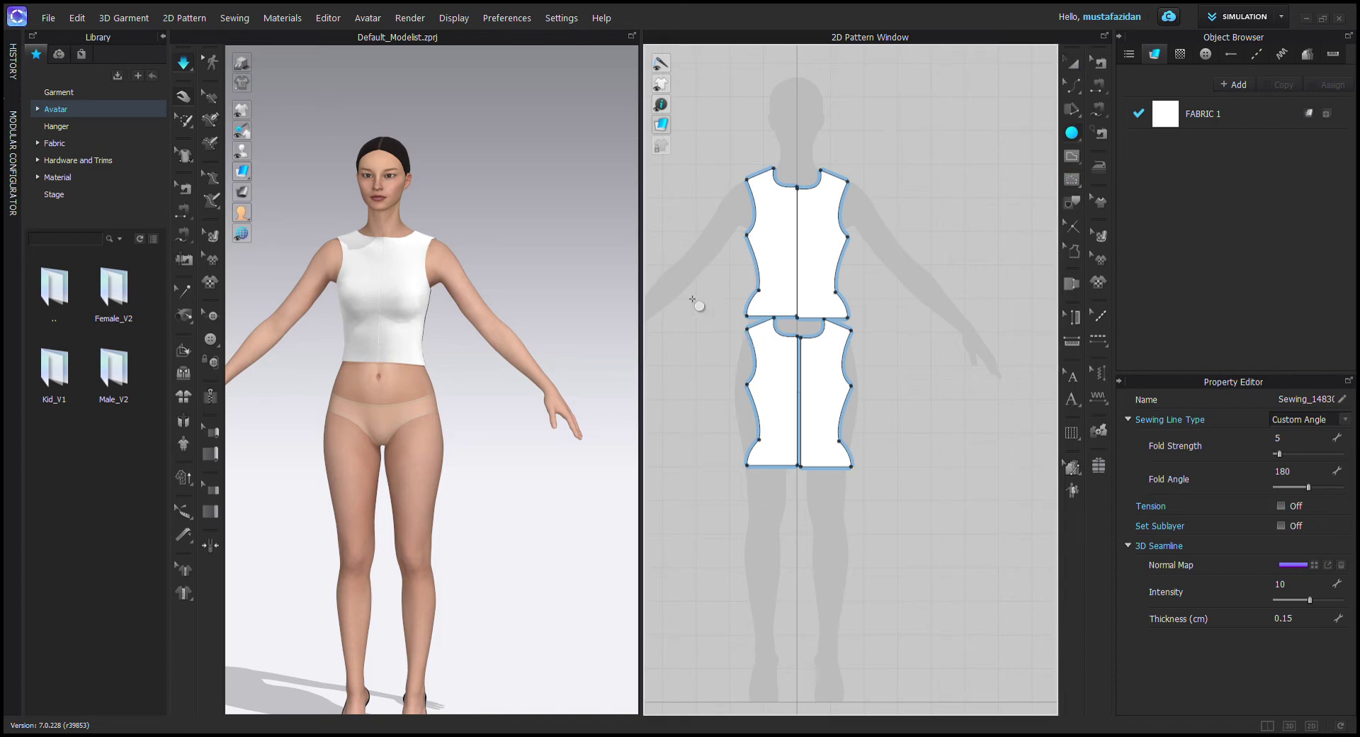
left_click_drag(659, 196, 969, 544)
left_click_drag(1026, 604, 1058, 610)
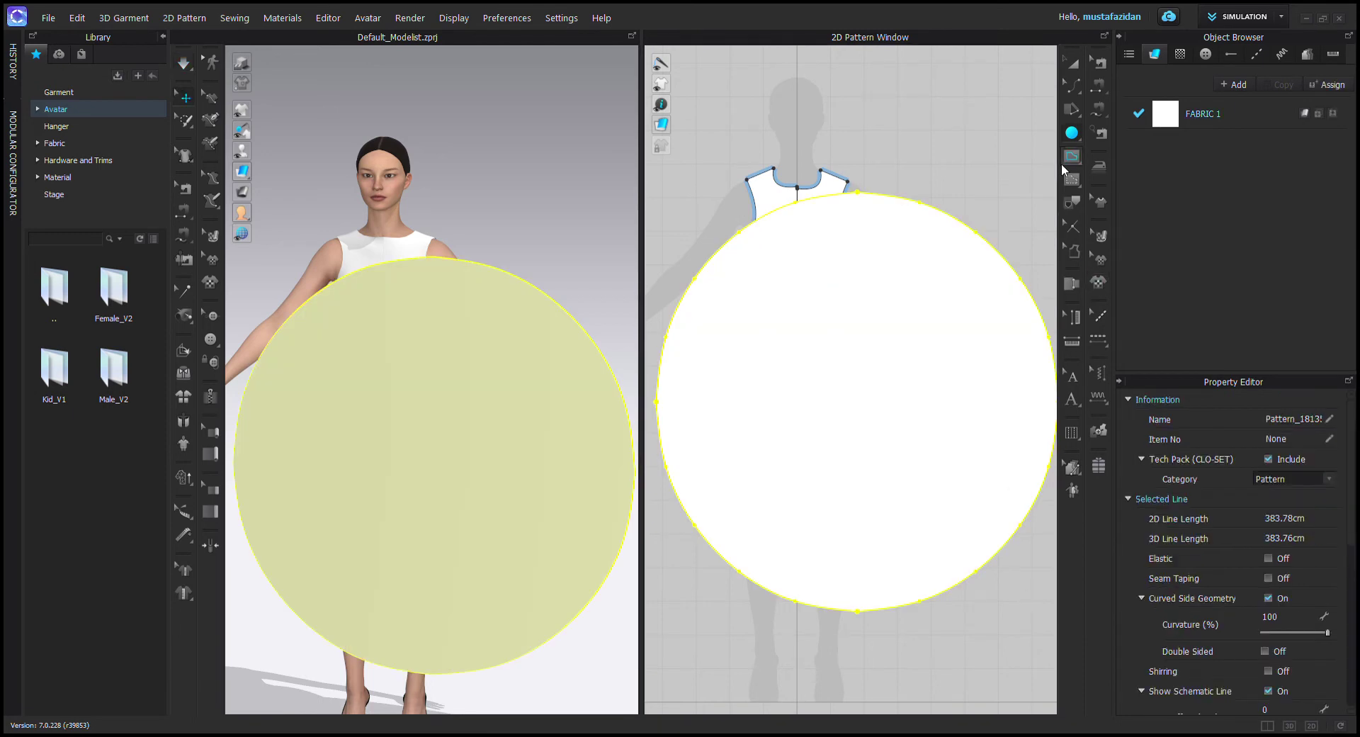
Draw an internal circle about 61 cm in circumference, centre it in the large circle and cut it out as a hole.
left_click(1121, 199)
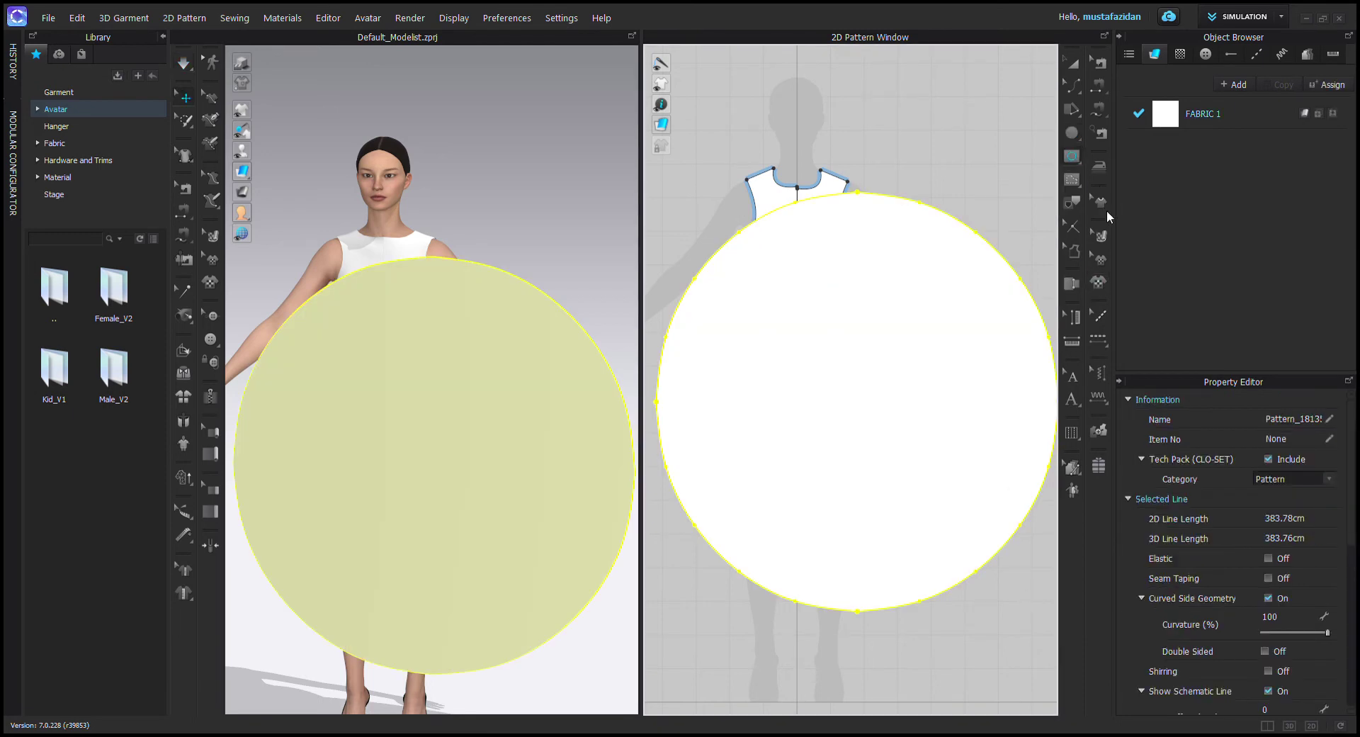
left_click_drag(858, 405, 797, 339)
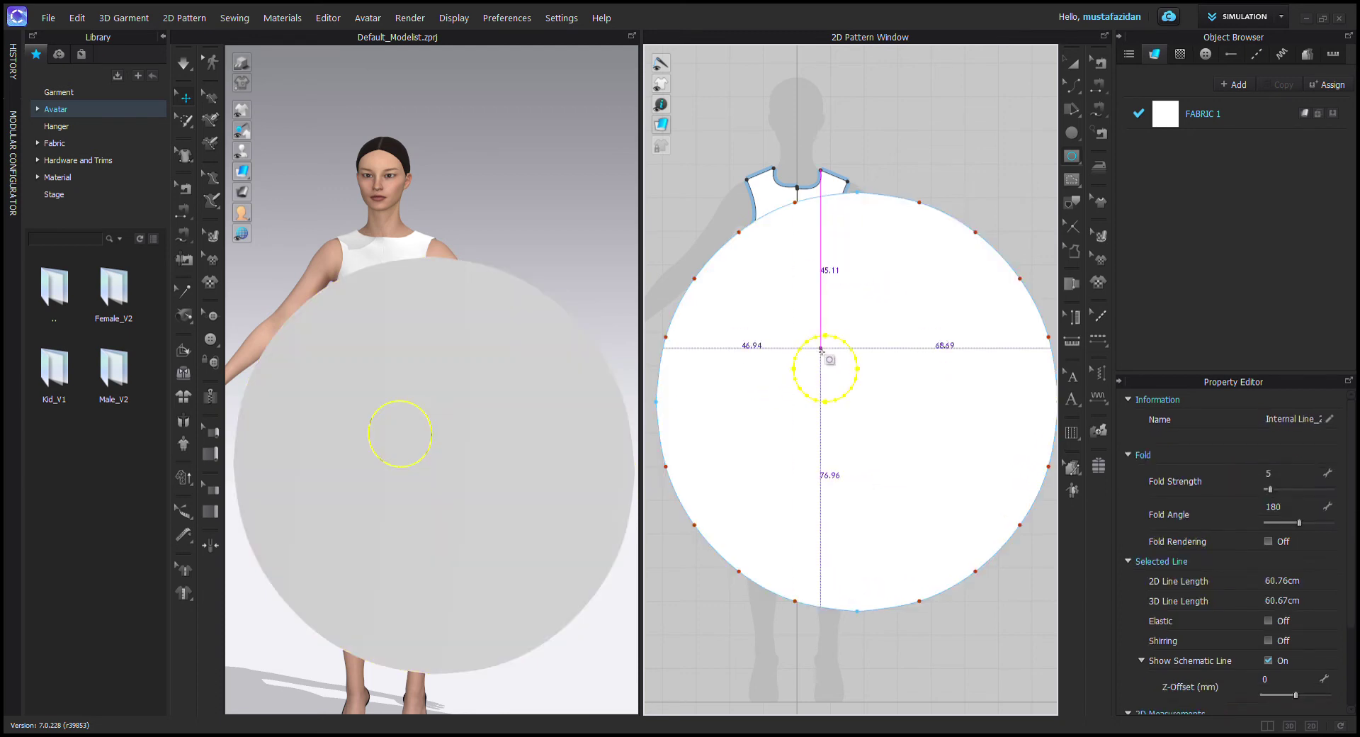
left_click(1073, 62)
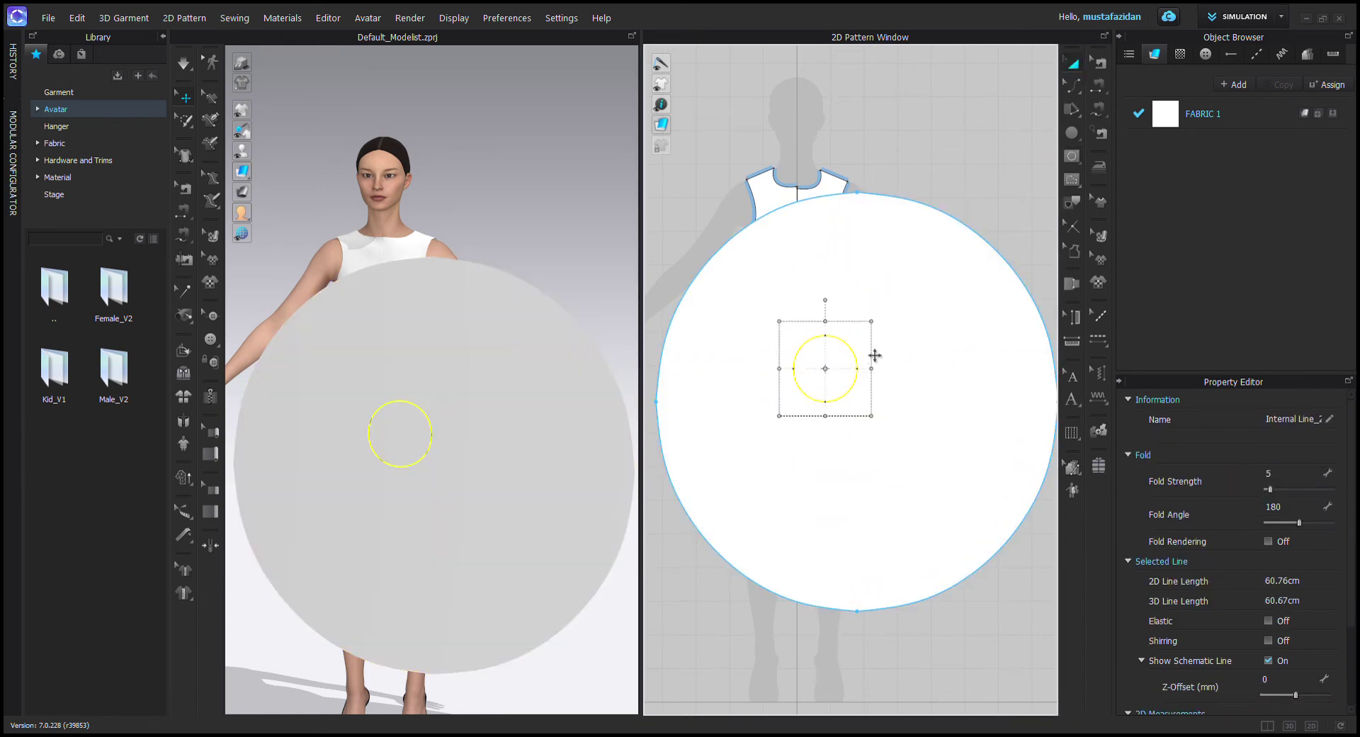
left_click_drag(844, 363, 873, 397)
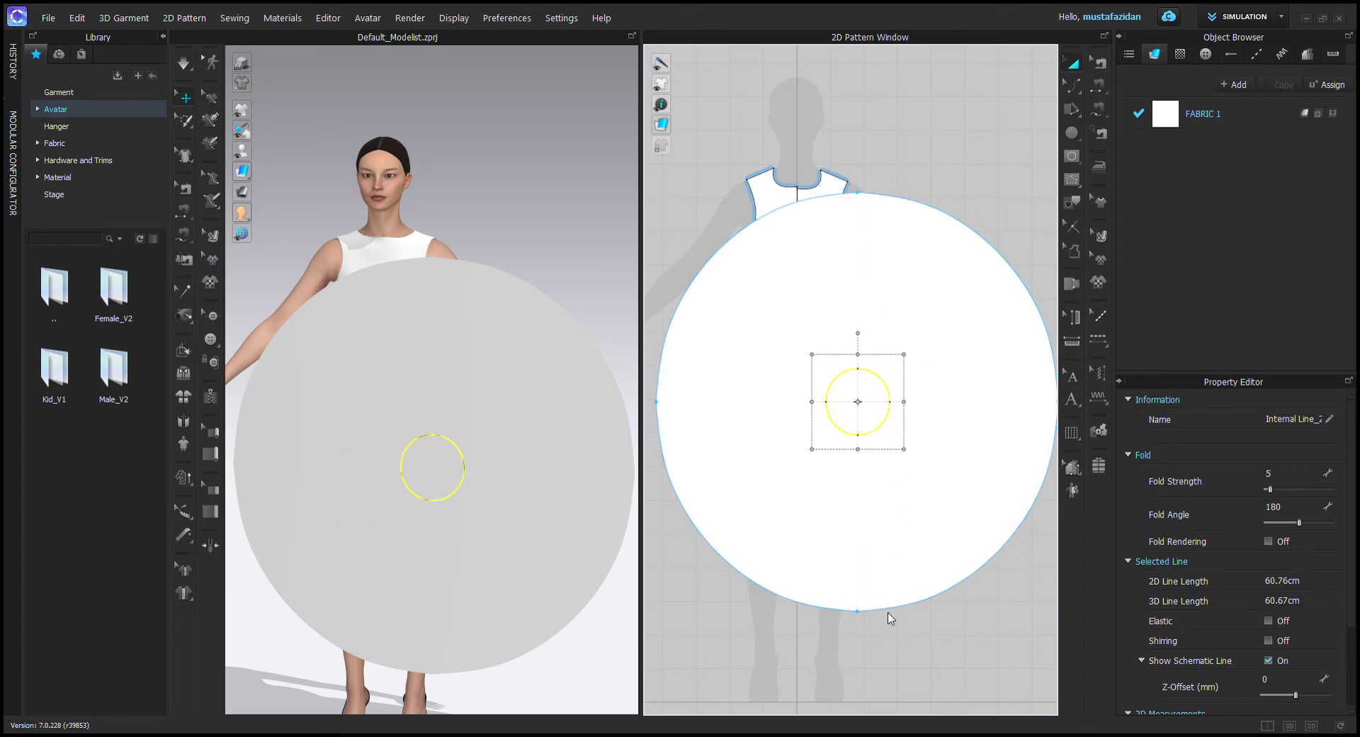
left_click(886, 402)
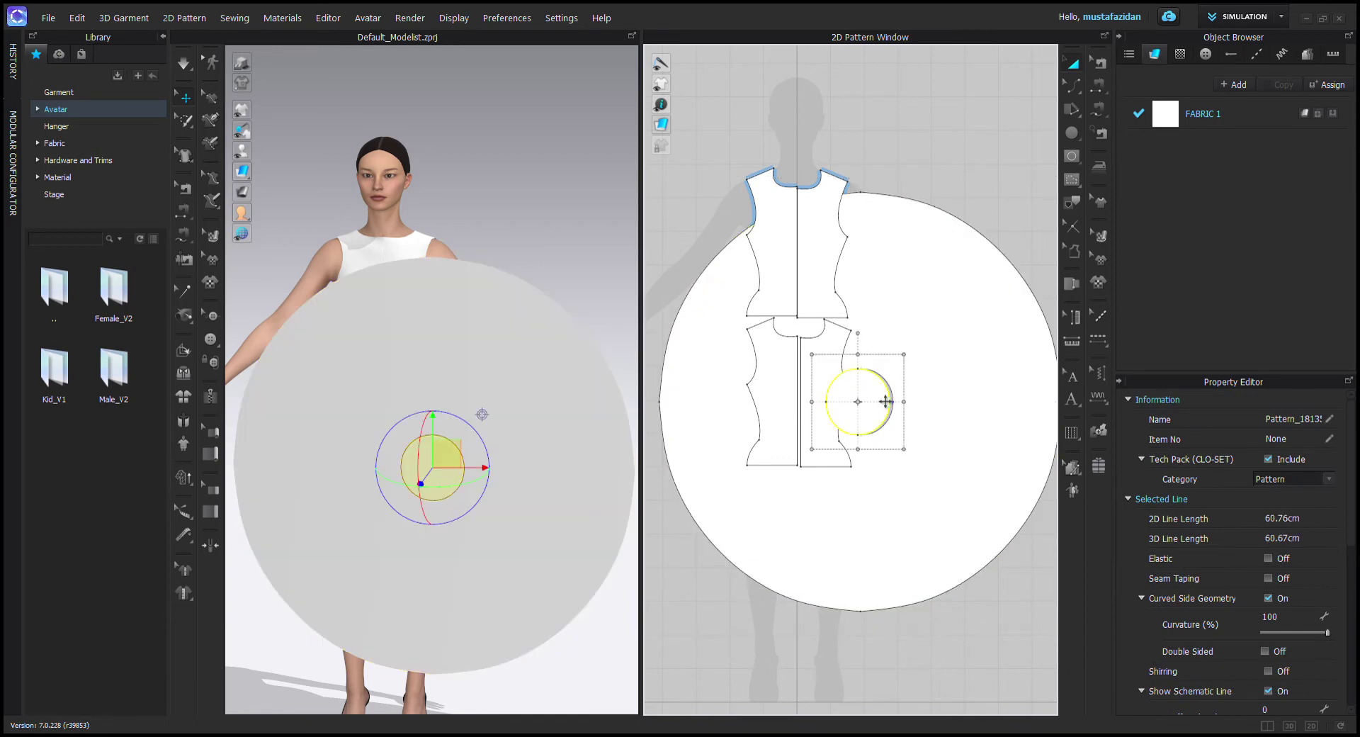
key("Delete")
Centre the ring on the avatar in 3D, turn it horizontal and move it around her torso.
left_click_drag(507, 385, 455, 379)
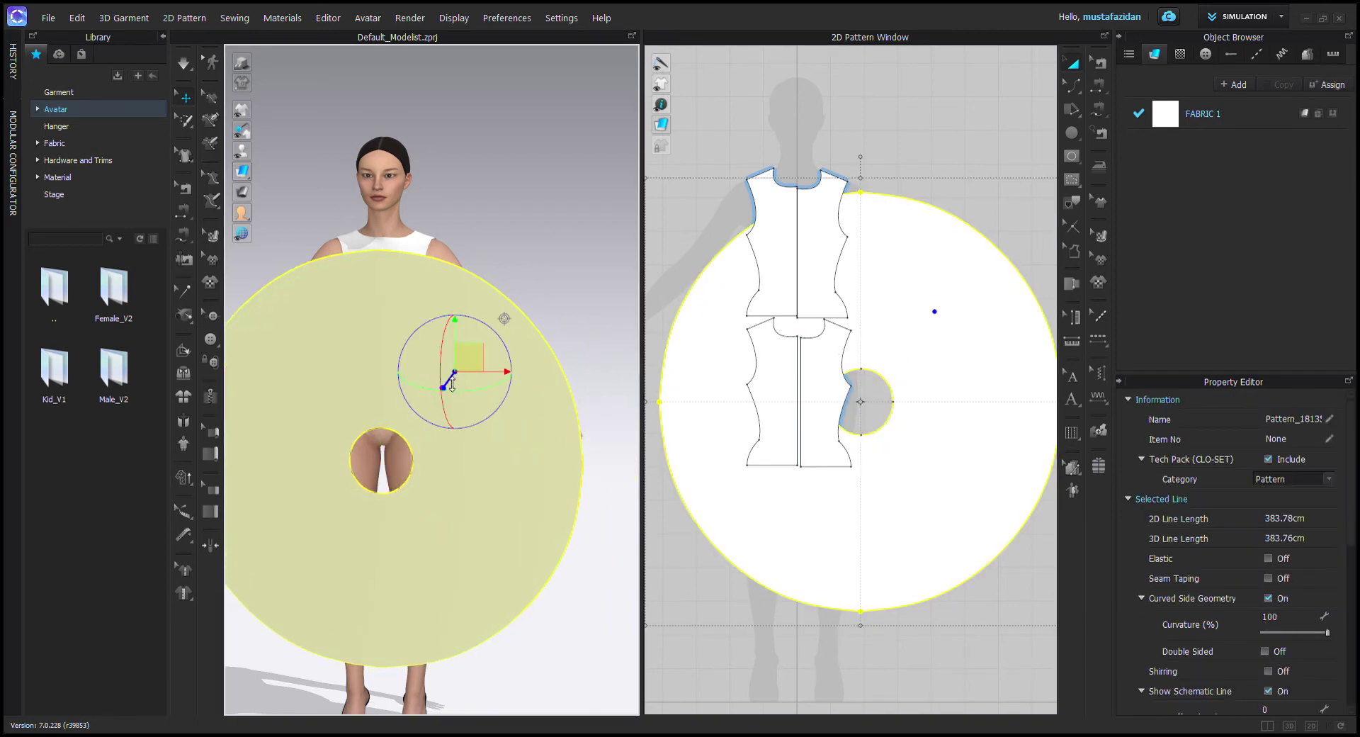
left_click_drag(453, 386, 607, 170)
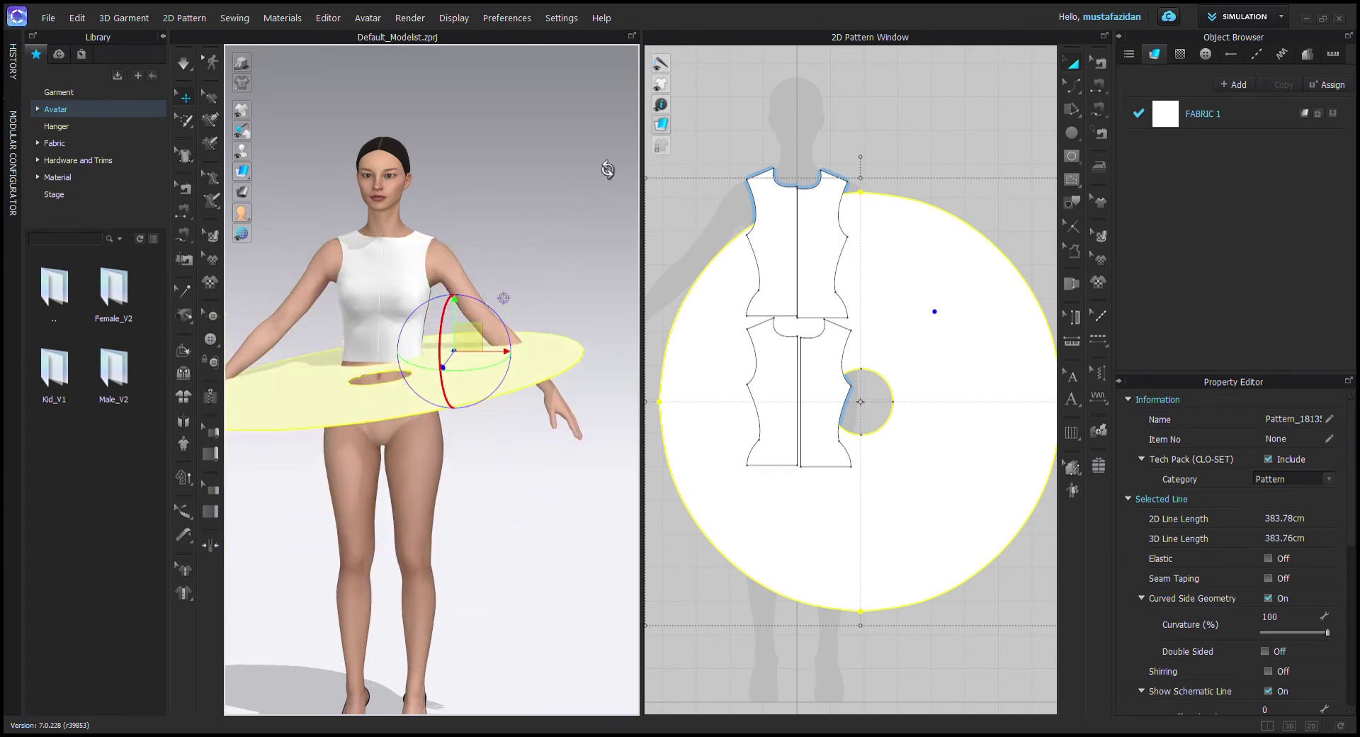
right_click_drag(510, 296, 571, 365)
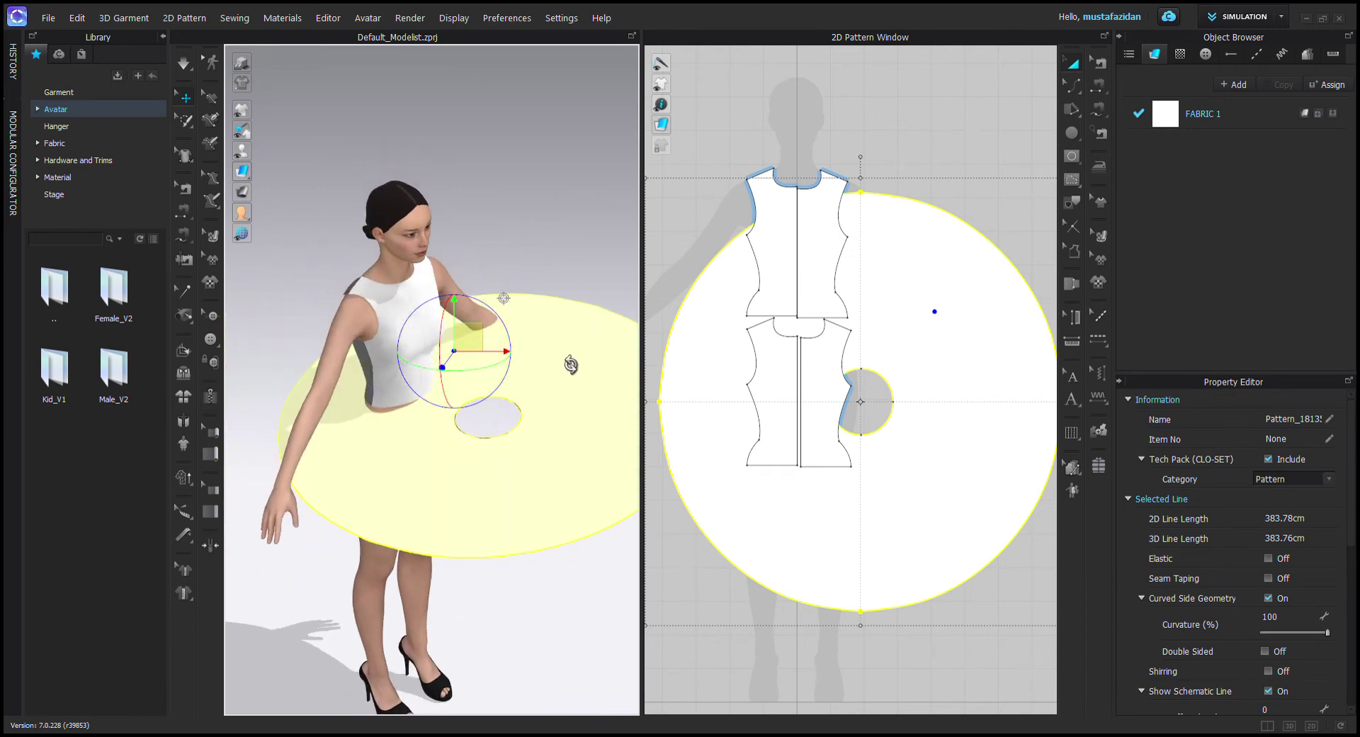
right_click_drag(561, 459, 595, 478)
left_click_drag(577, 512, 535, 516)
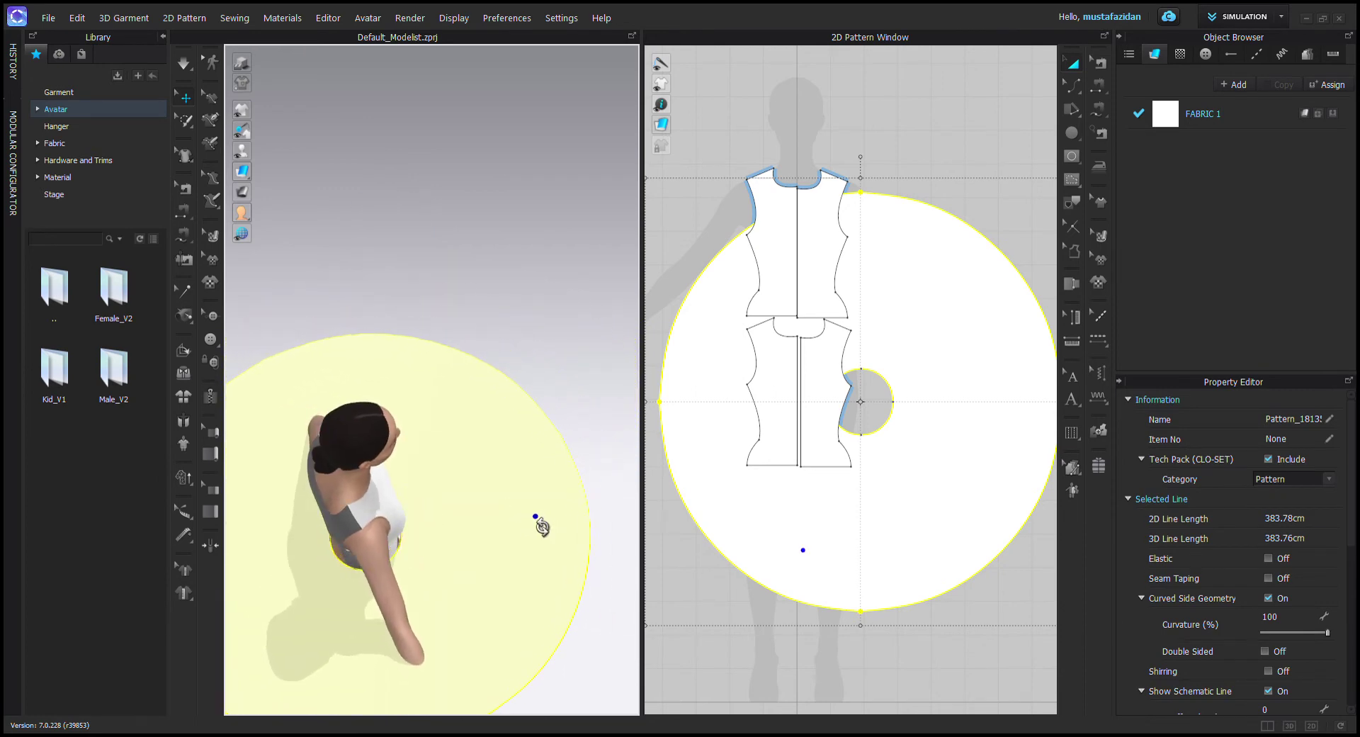
right_click_drag(542, 527, 425, 452)
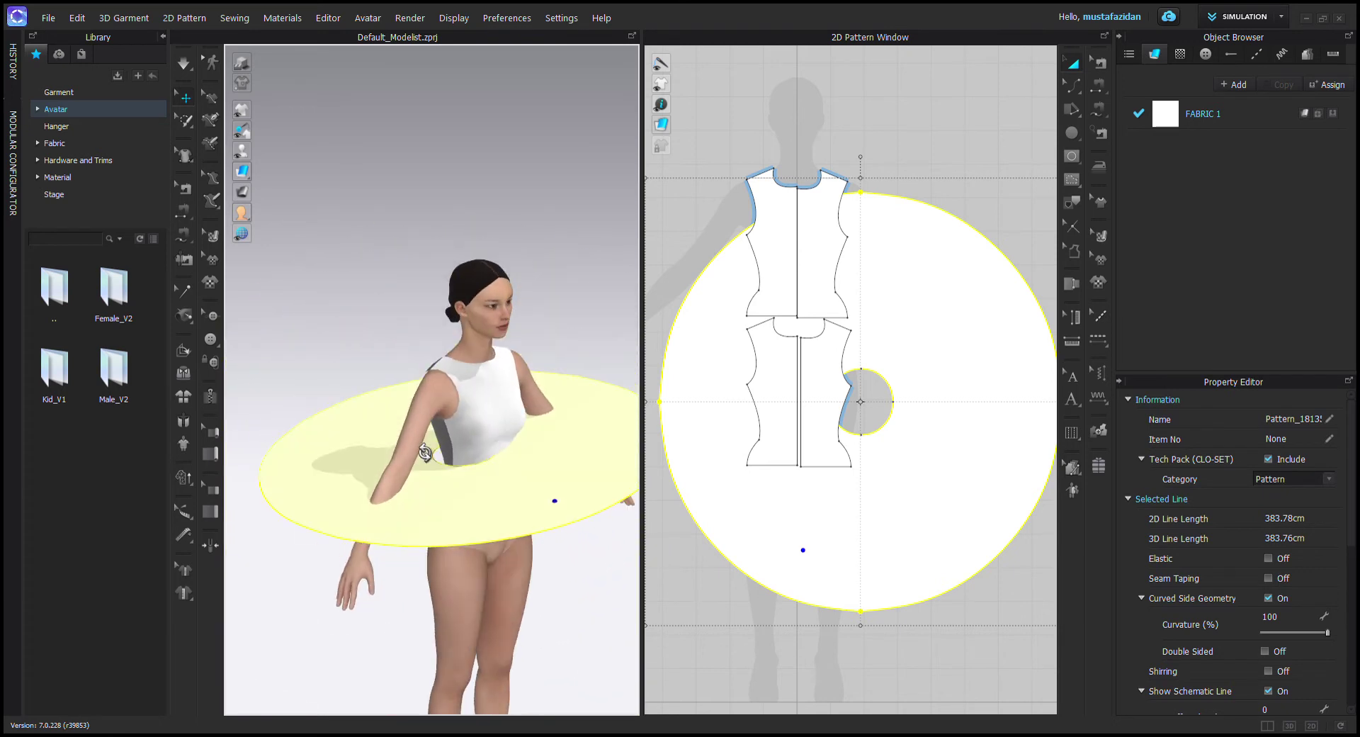
Correct the ring's sideways tilt in front view so it lies almost level around the avatar.
right_click_drag(507, 497, 440, 521)
left_click(437, 514)
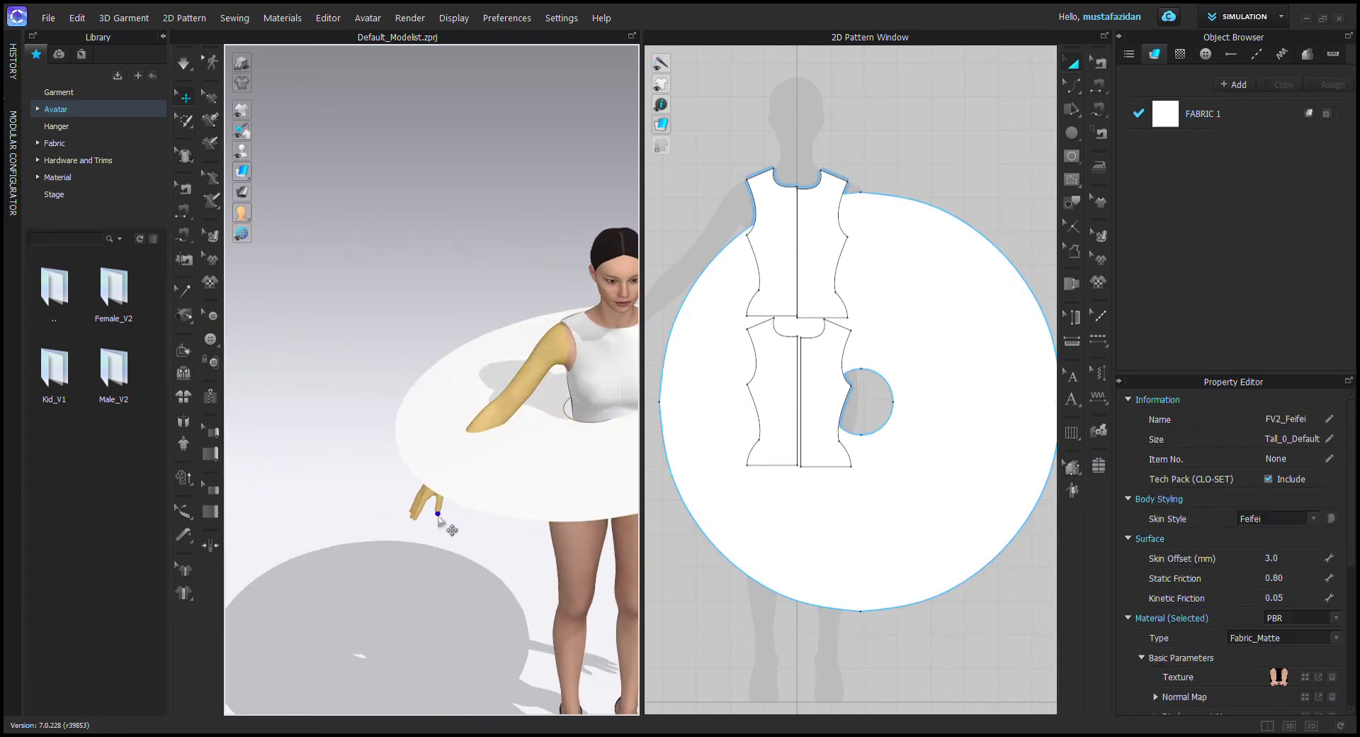
left_click(397, 607)
key("2")
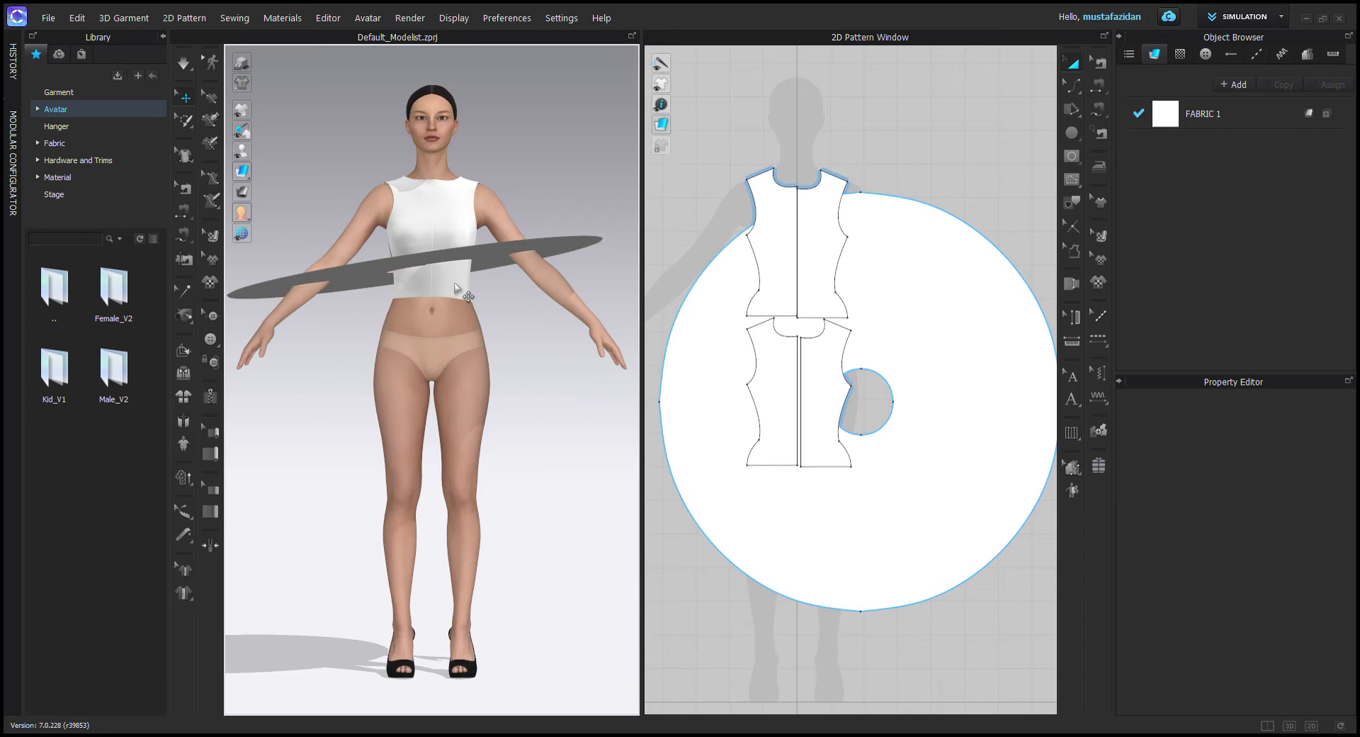
left_click(509, 244)
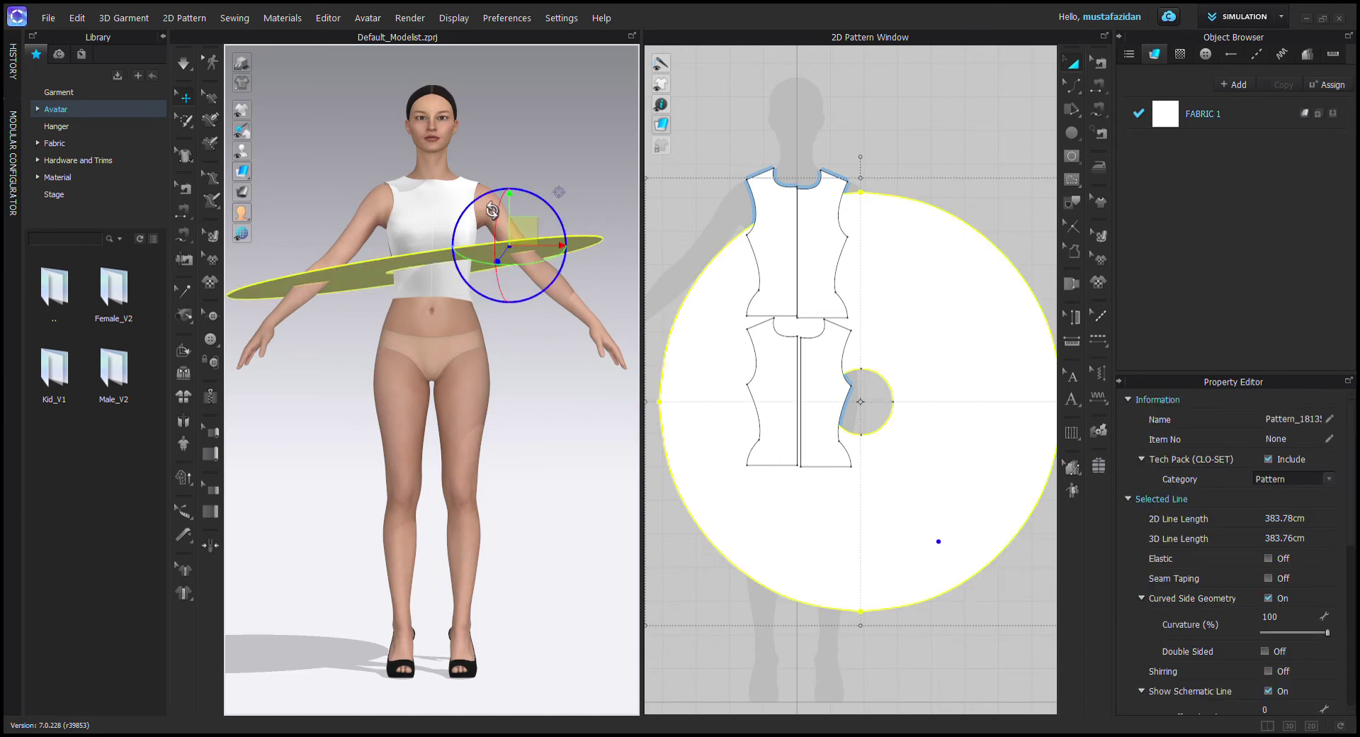
left_click_drag(491, 210, 501, 203)
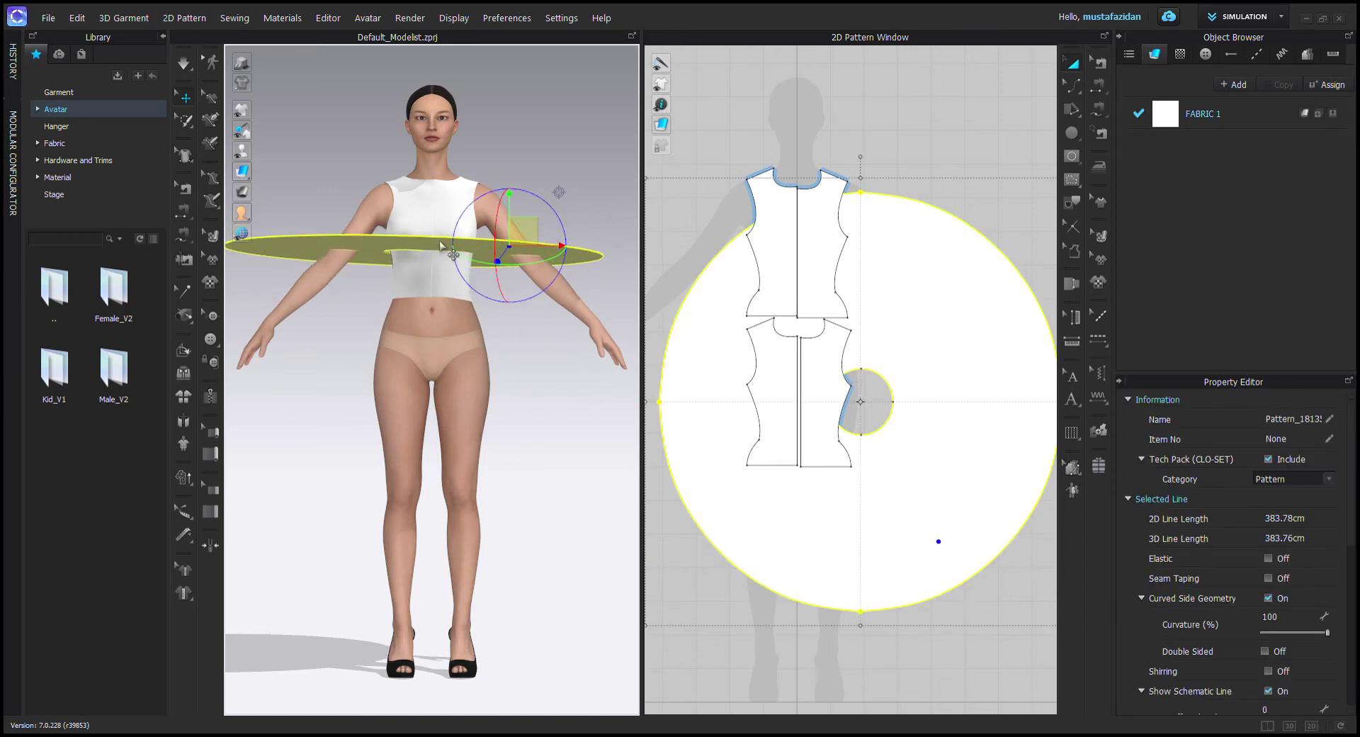
left_click(499, 201)
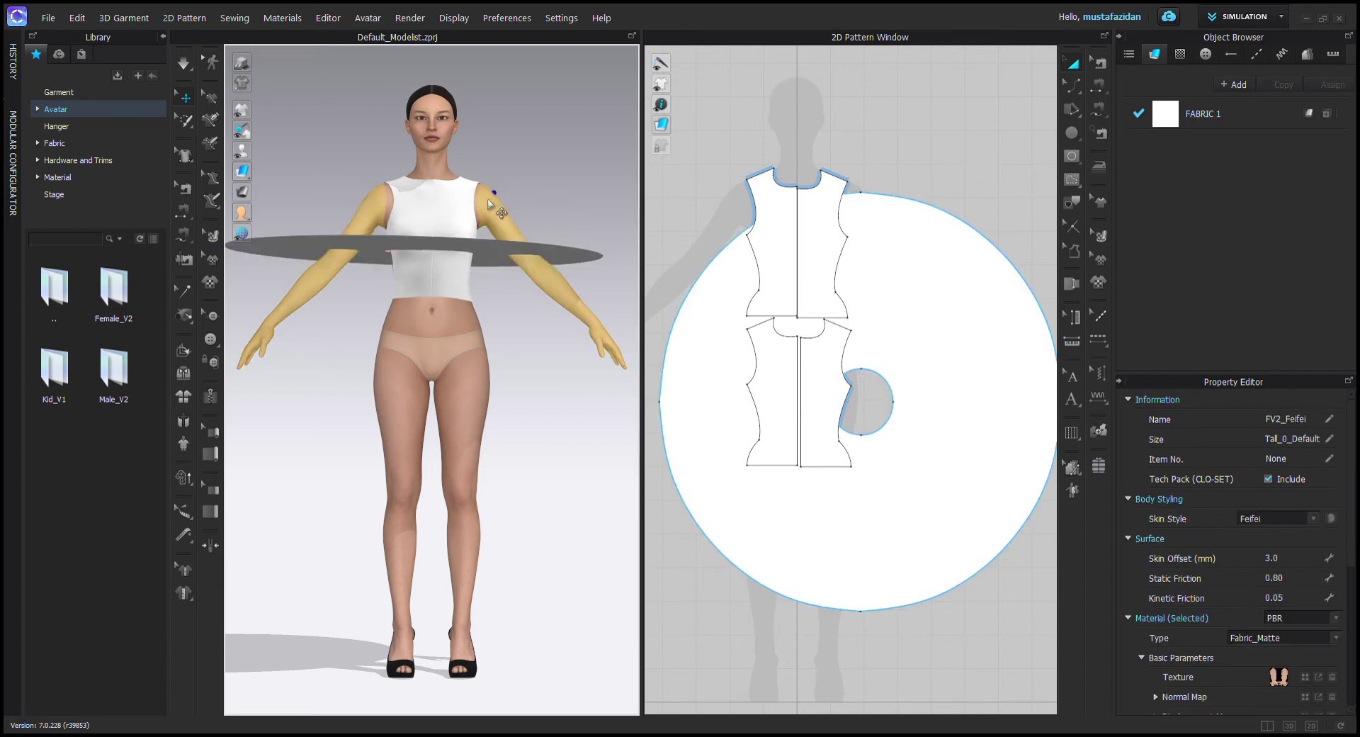
left_click(485, 238)
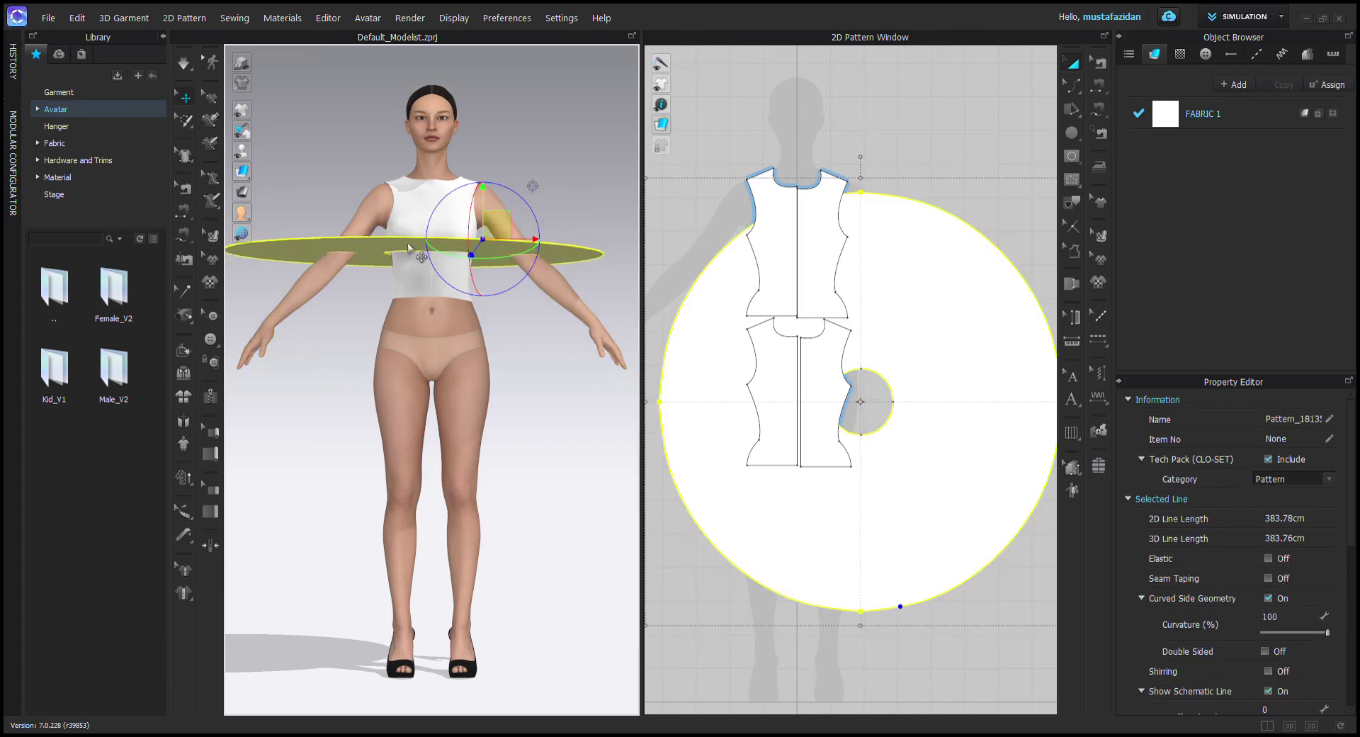
Lower the ring to the hem of the top and position its hole around the avatar's waist.
left_click_drag(404, 246, 368, 292)
left_click(412, 291)
left_click(368, 288)
right_click_drag(375, 289, 516, 425)
left_click(472, 221)
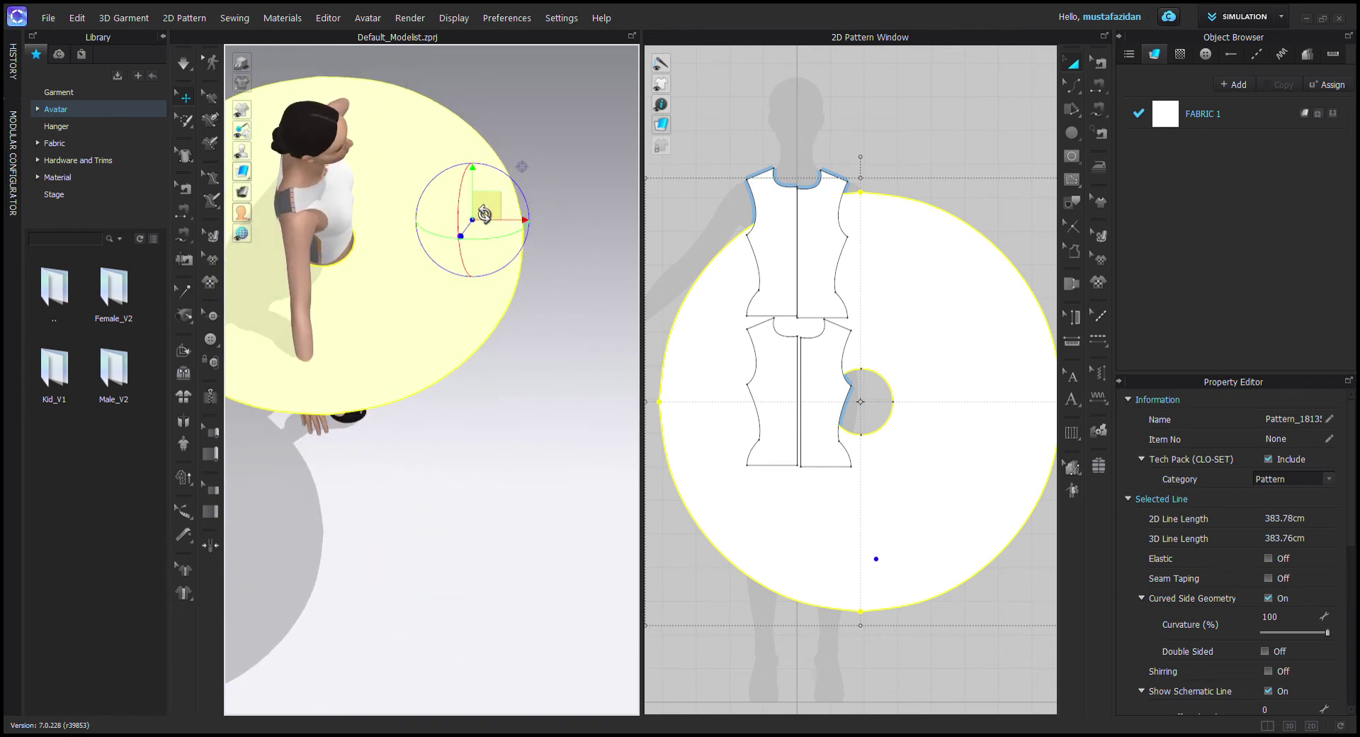
right_click_drag(486, 213, 598, 165)
left_click(473, 373)
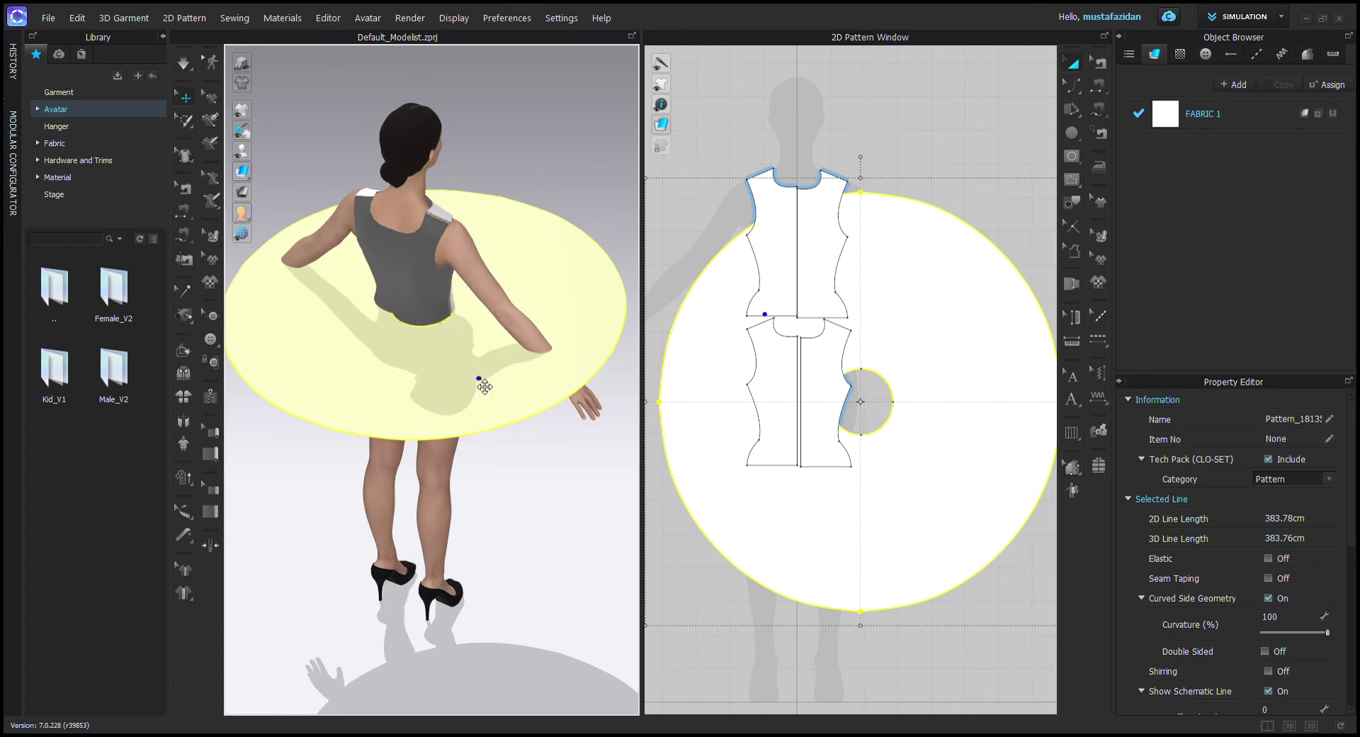
right_click_drag(479, 384, 576, 312)
Enlarge the ring's hole to about 70 cm in circumference and shift the ring to fit around the waist.
left_click(880, 424)
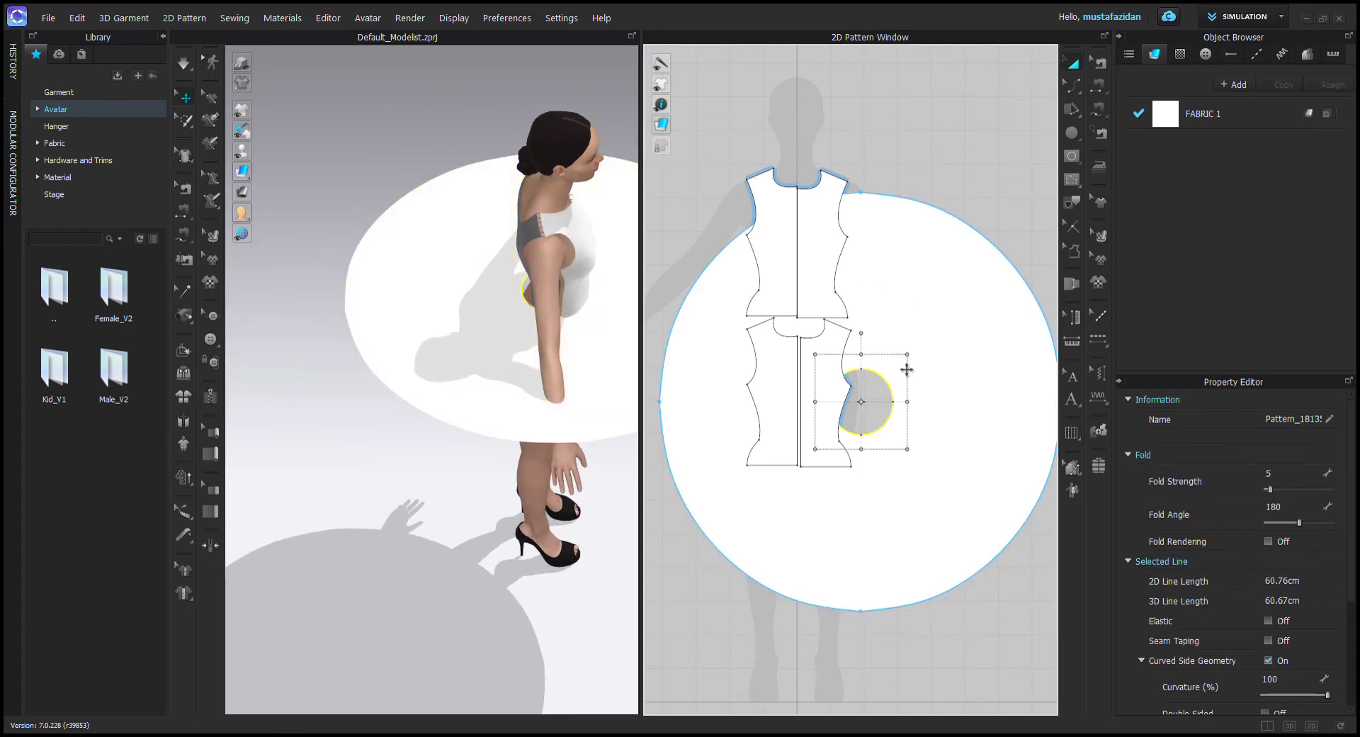
left_click_drag(912, 361, 921, 357)
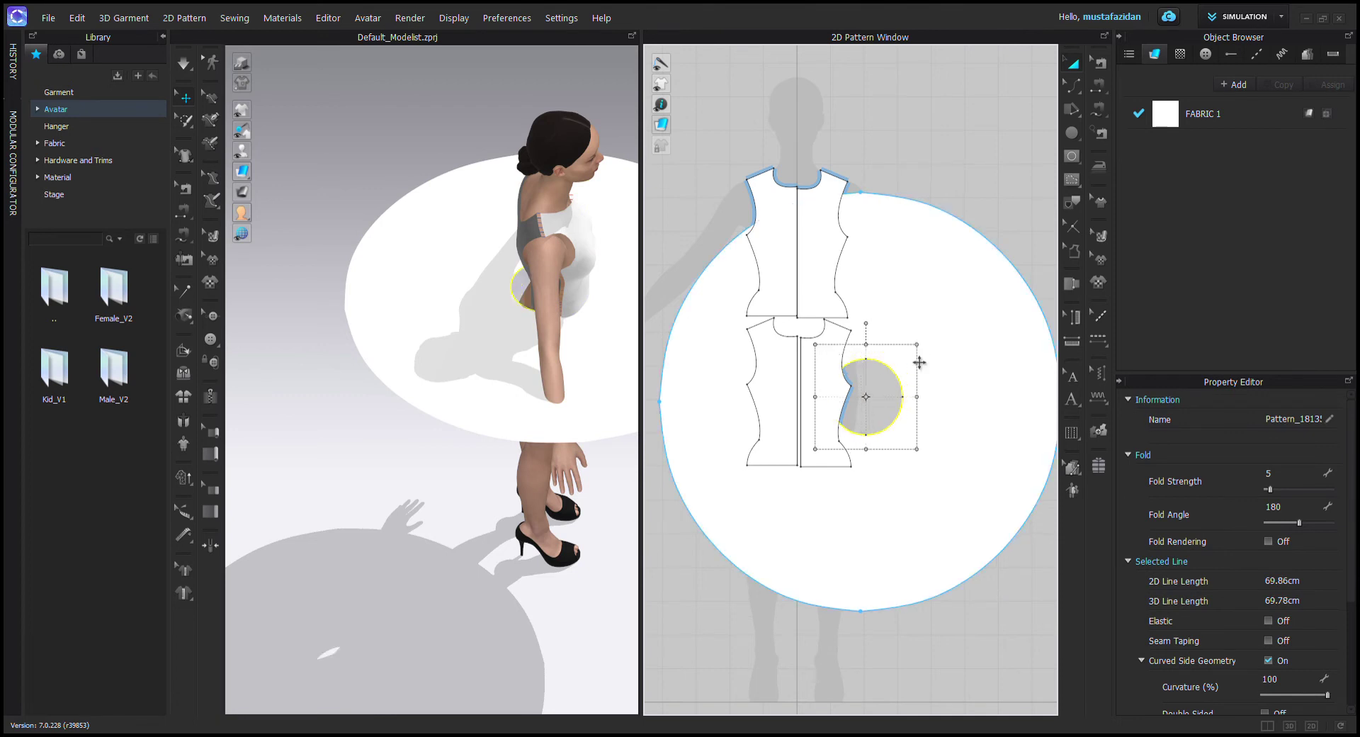
left_click(588, 421)
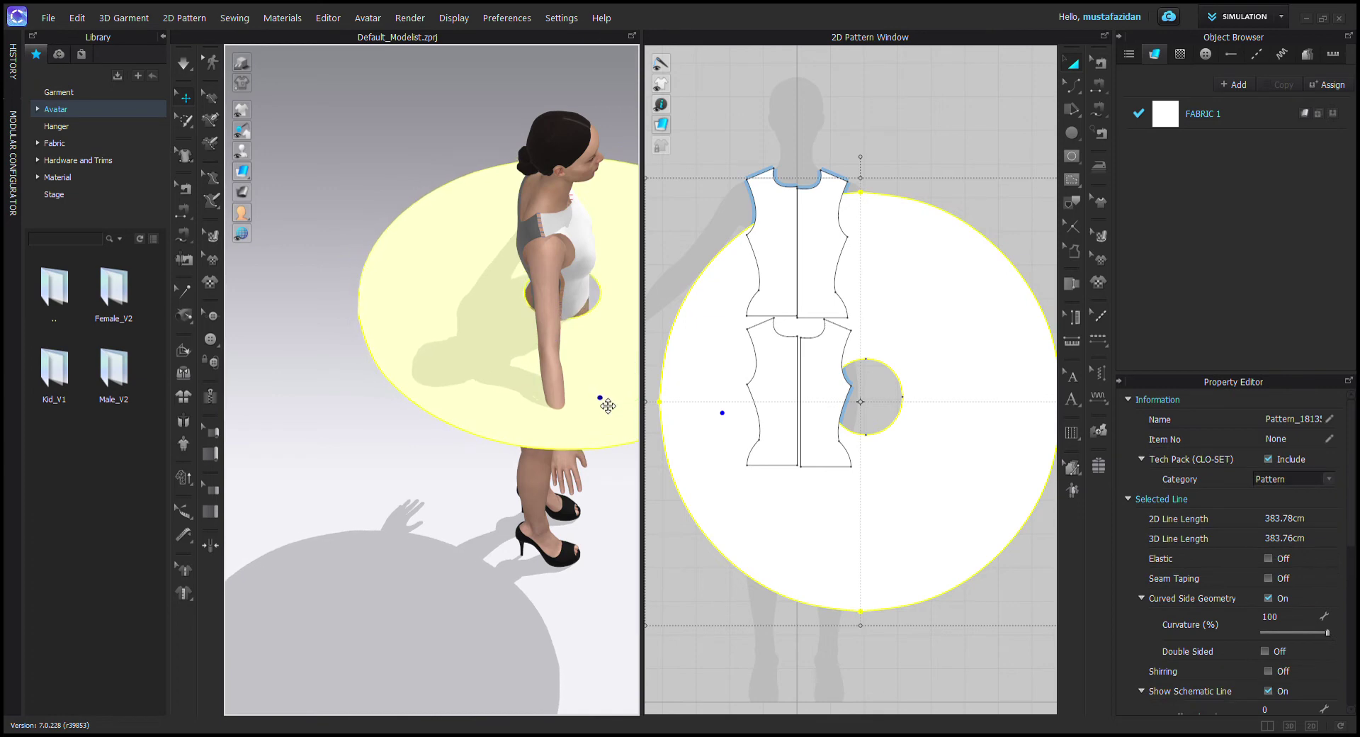
right_click_drag(579, 394, 514, 367)
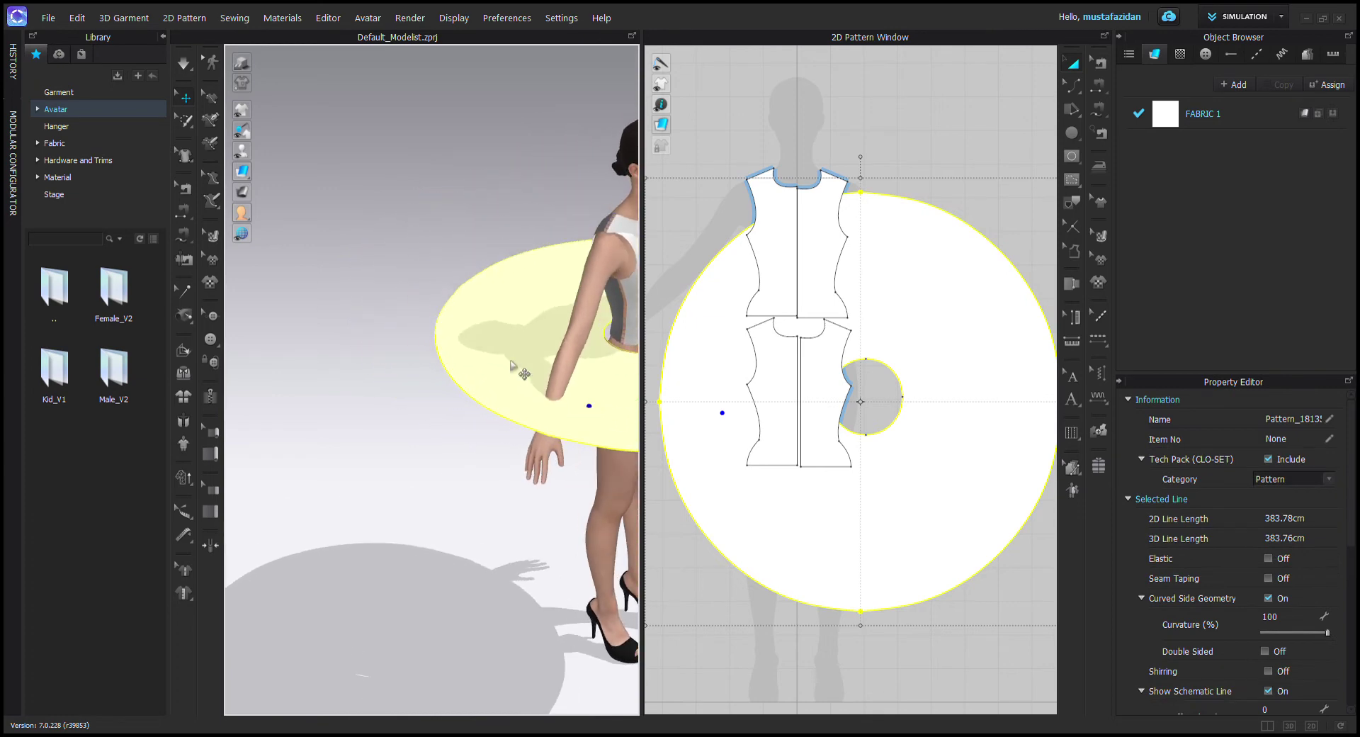
Enlarge the ring's hole to about 80 cm in circumference and check its fit around the avatar's waist.
right_click_drag(550, 547, 302, 528)
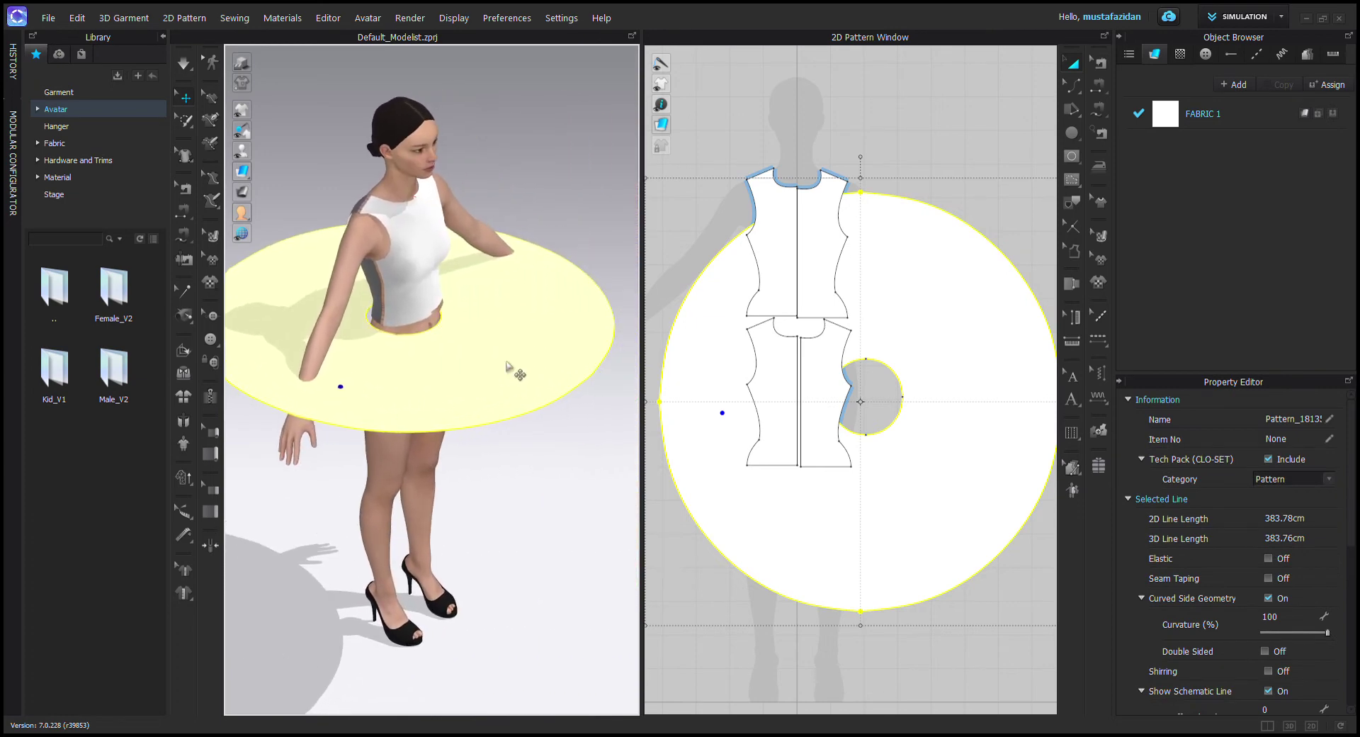
right_click_drag(507, 364, 446, 366)
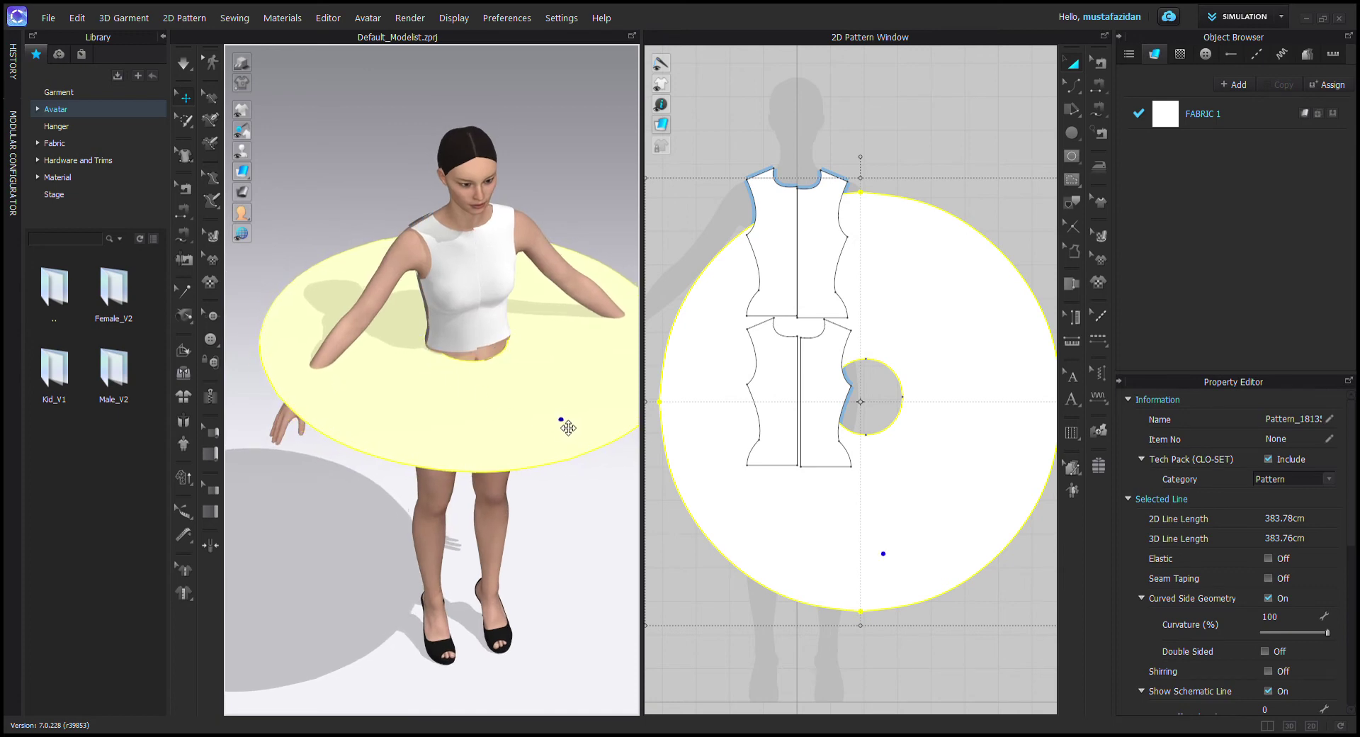
left_click(893, 395)
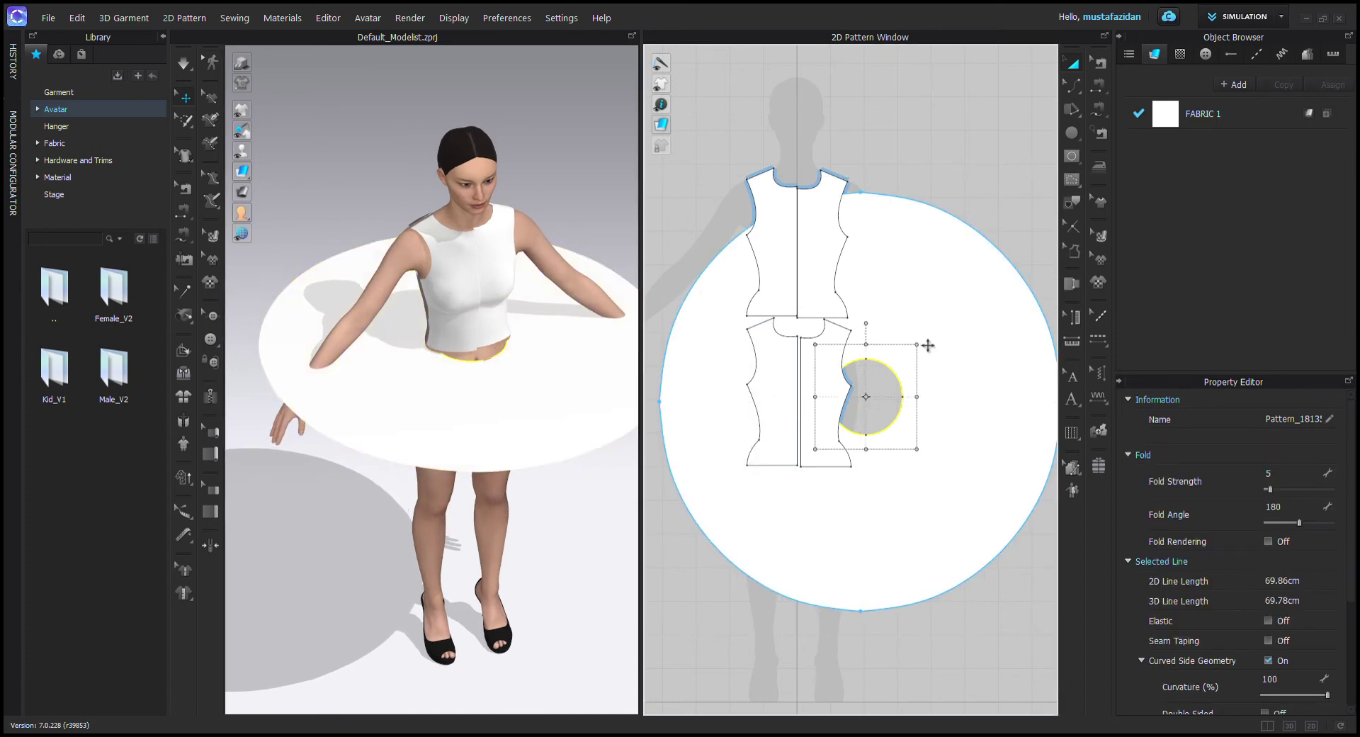
left_click_drag(925, 352, 944, 343)
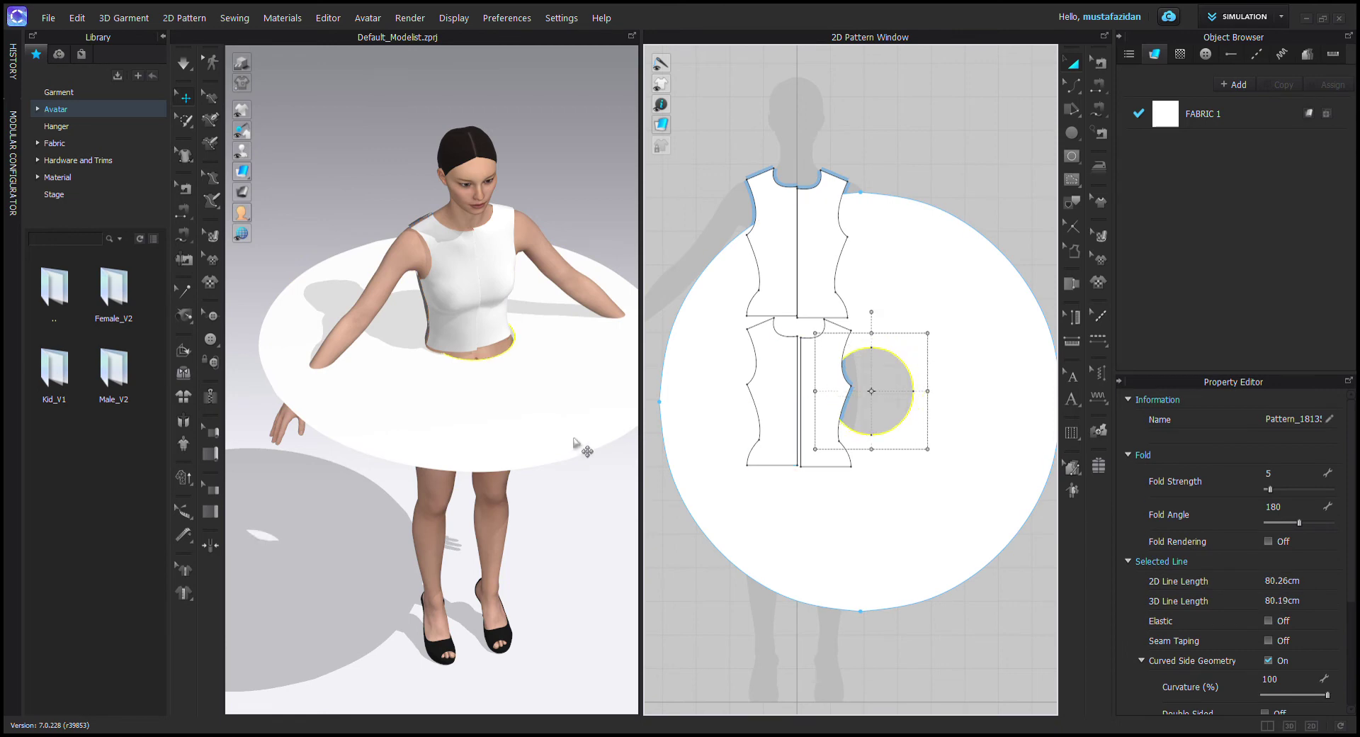
left_click(560, 408)
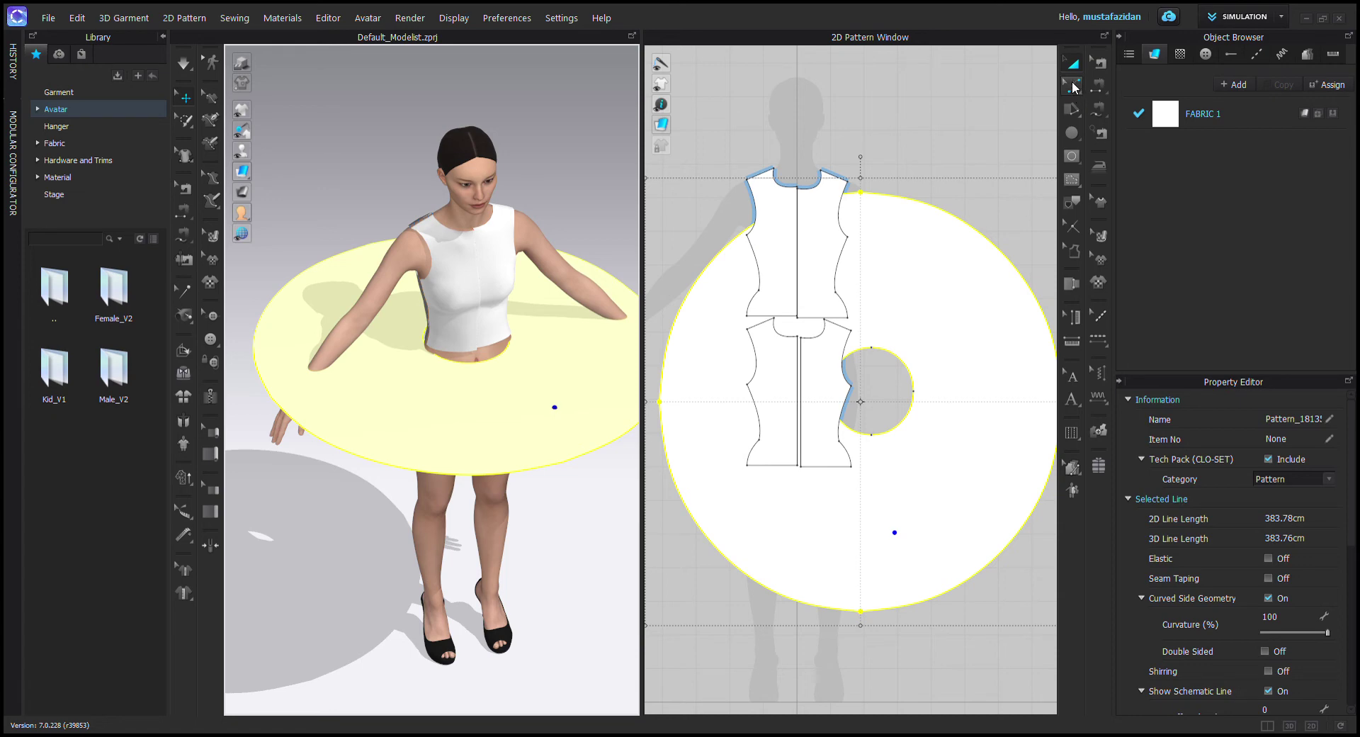
Sew the two hem edges of the front bodice to the two lower quarter arcs of the ring's hole.
left_click(1102, 114)
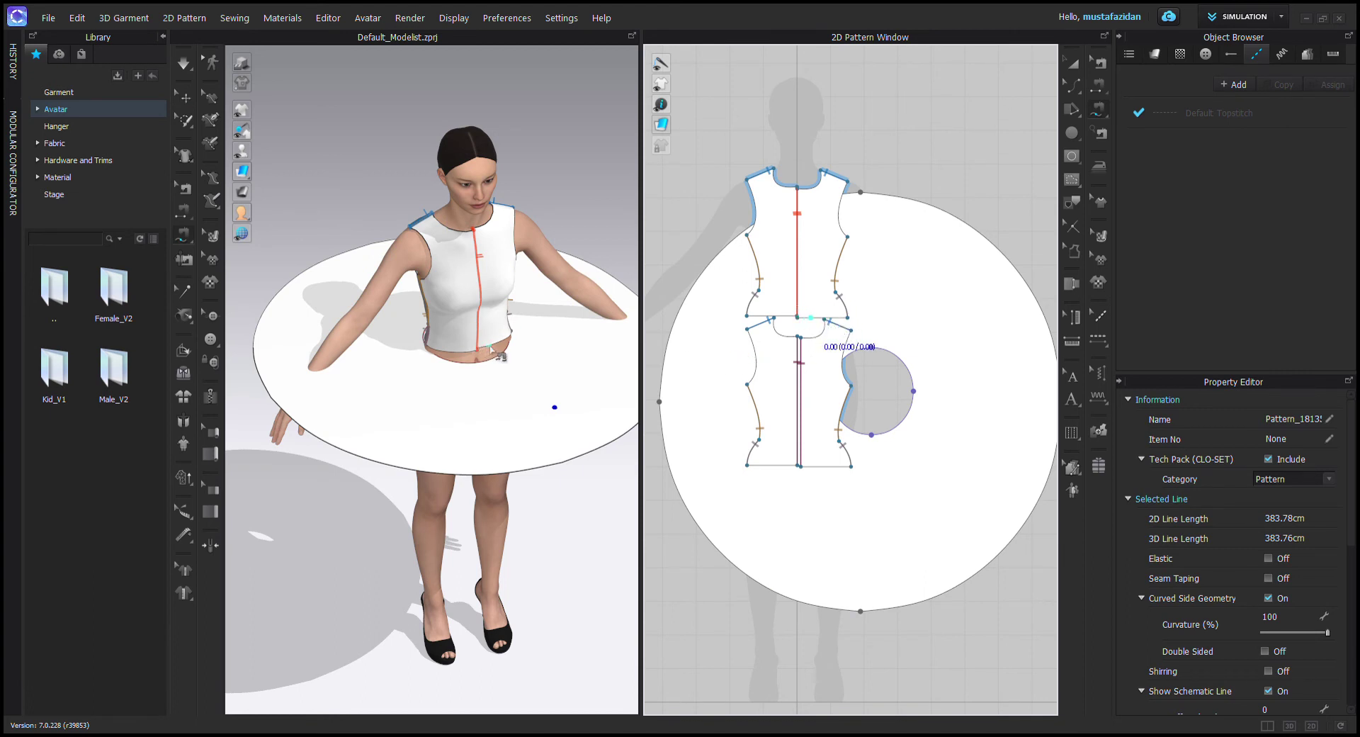
left_click(799, 320)
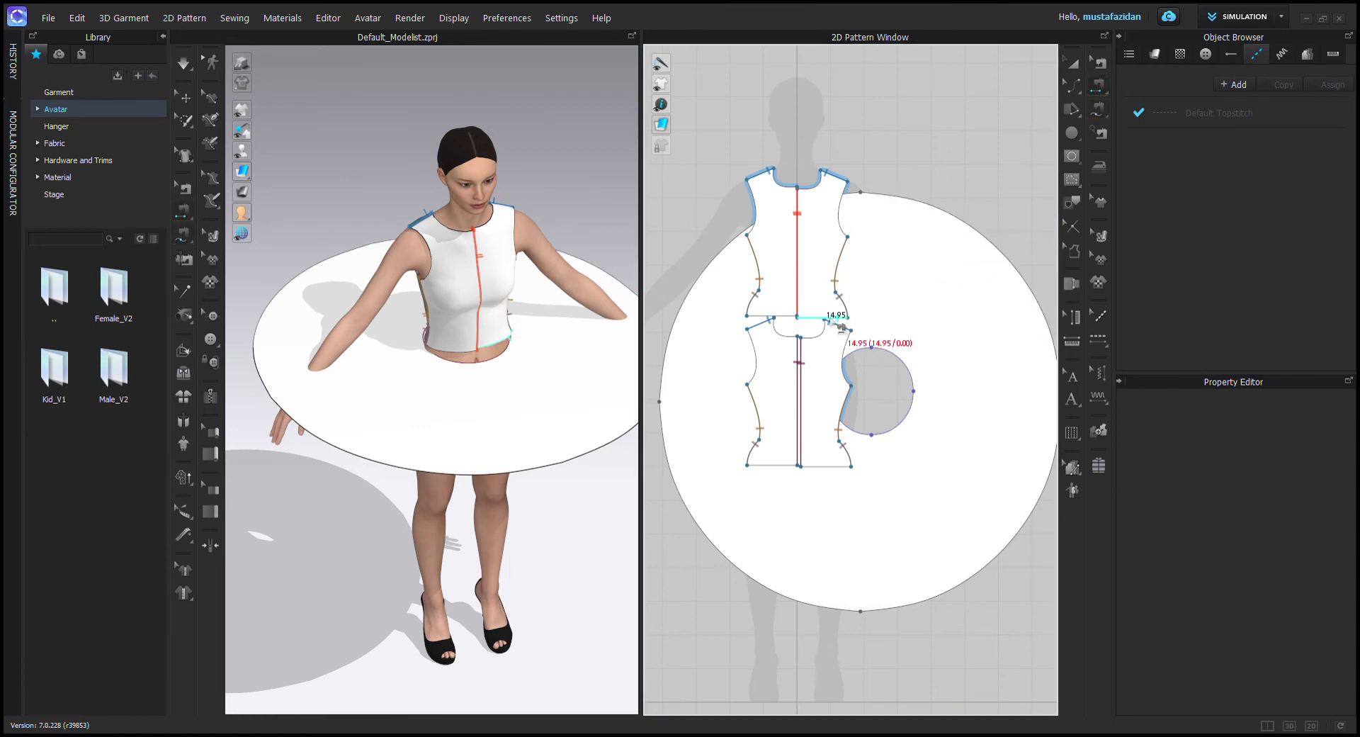
left_click(822, 327)
left_click(913, 390)
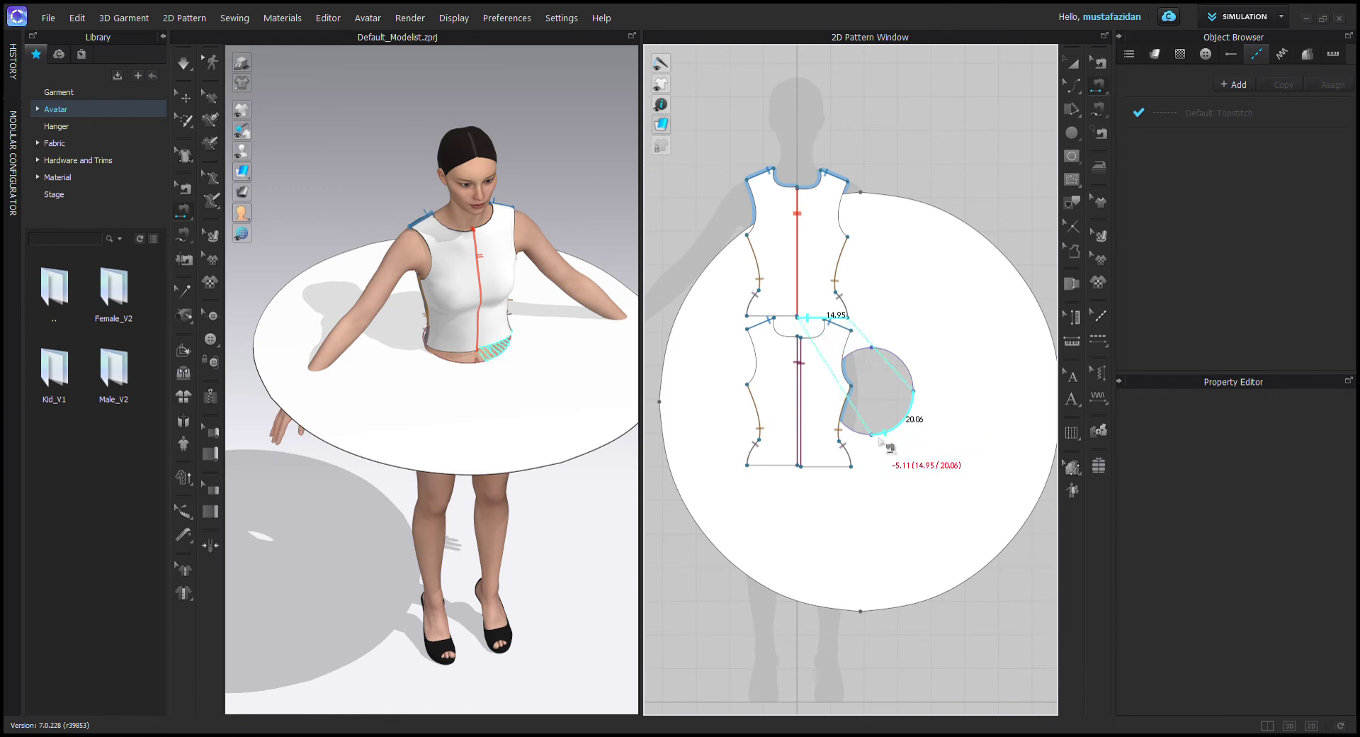
left_click(882, 440)
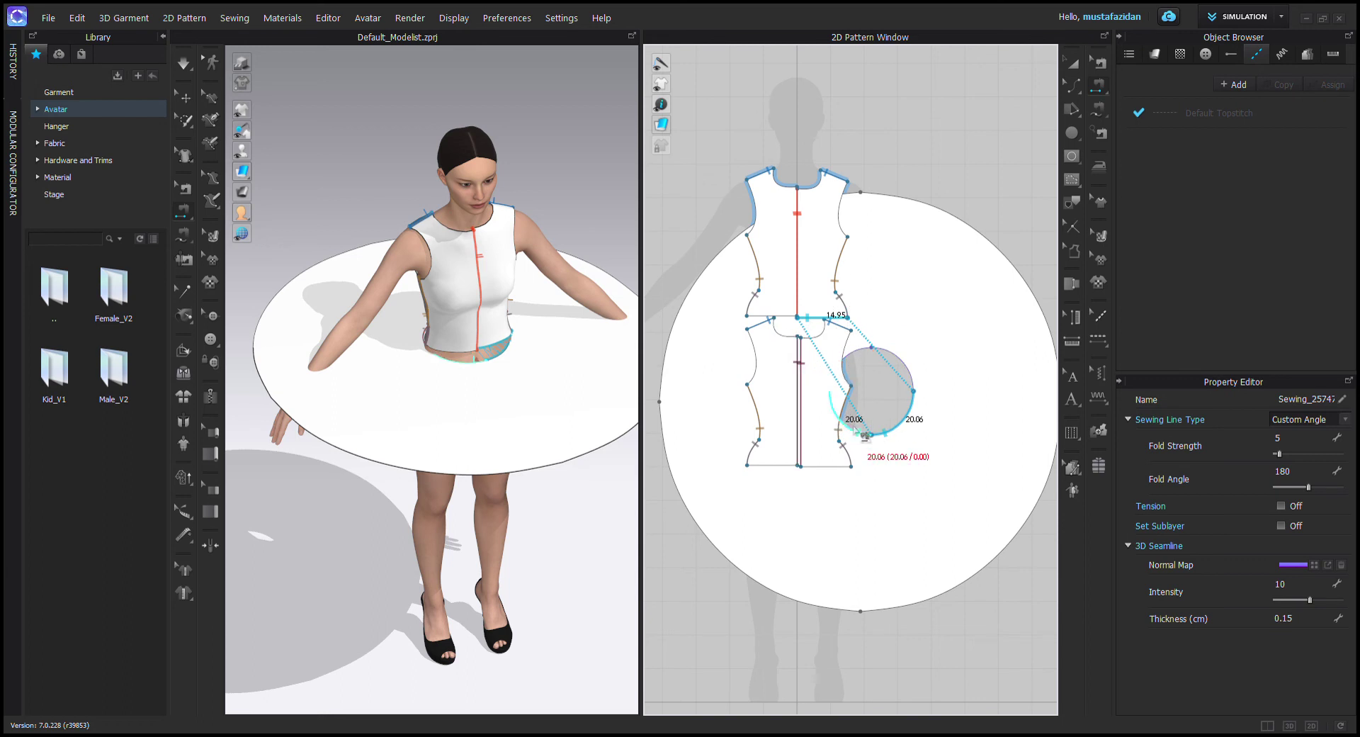
left_click(783, 315)
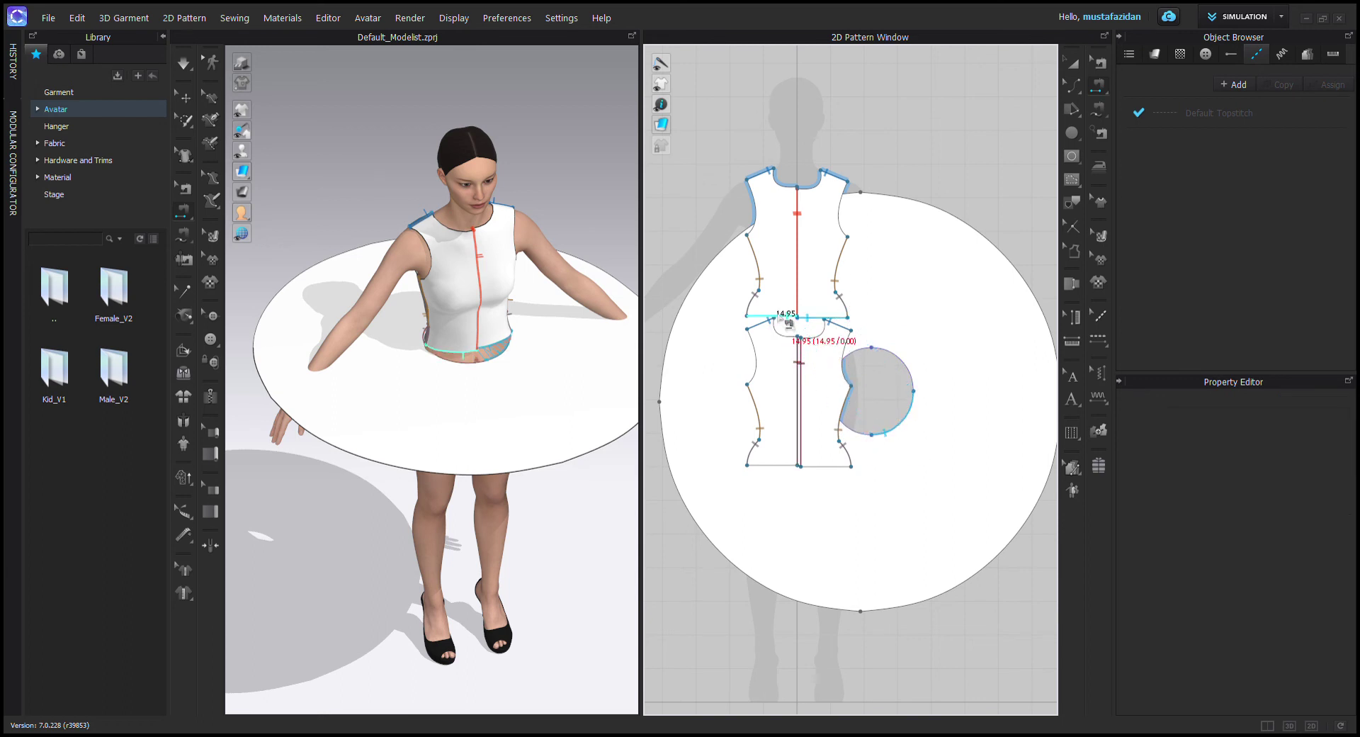
left_click(863, 439)
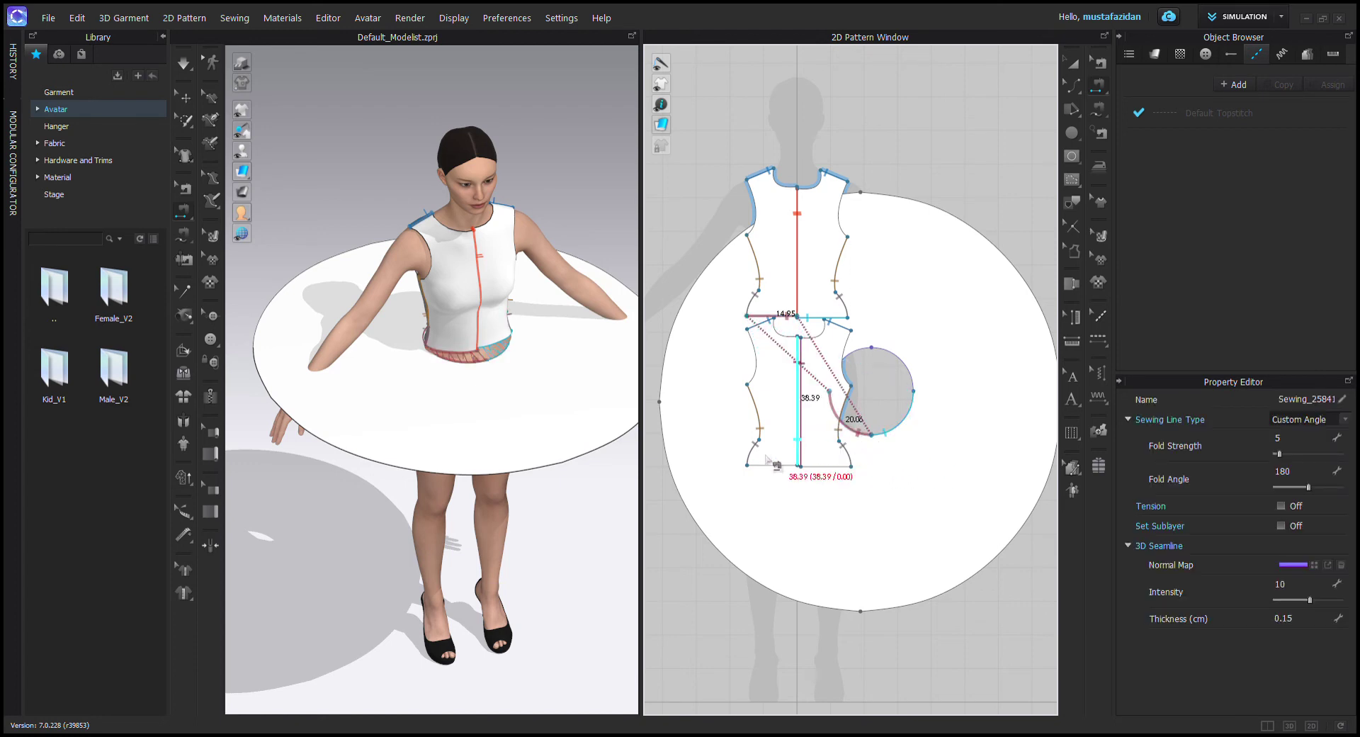
Sew the two hem edges of the back bodice to the two upper quarter arcs of the ring's hole.
left_click(827, 469)
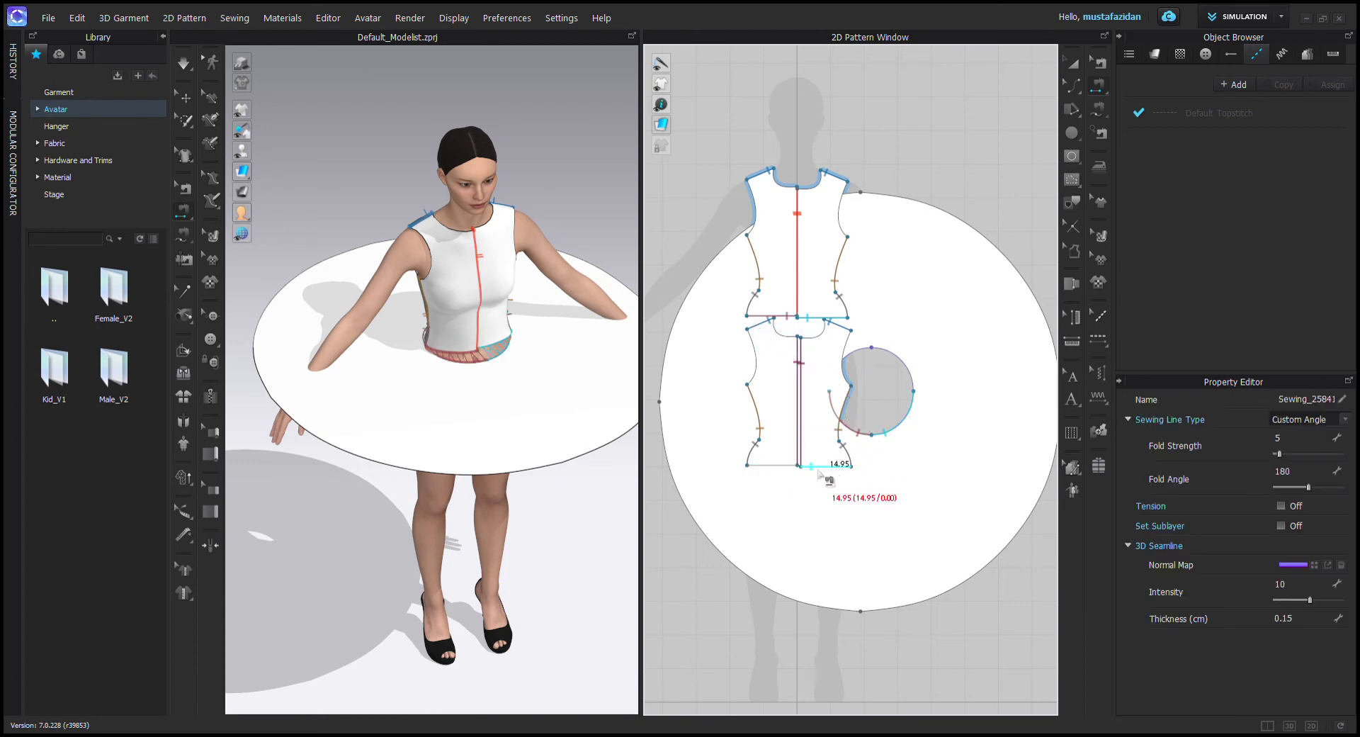
left_click(887, 356)
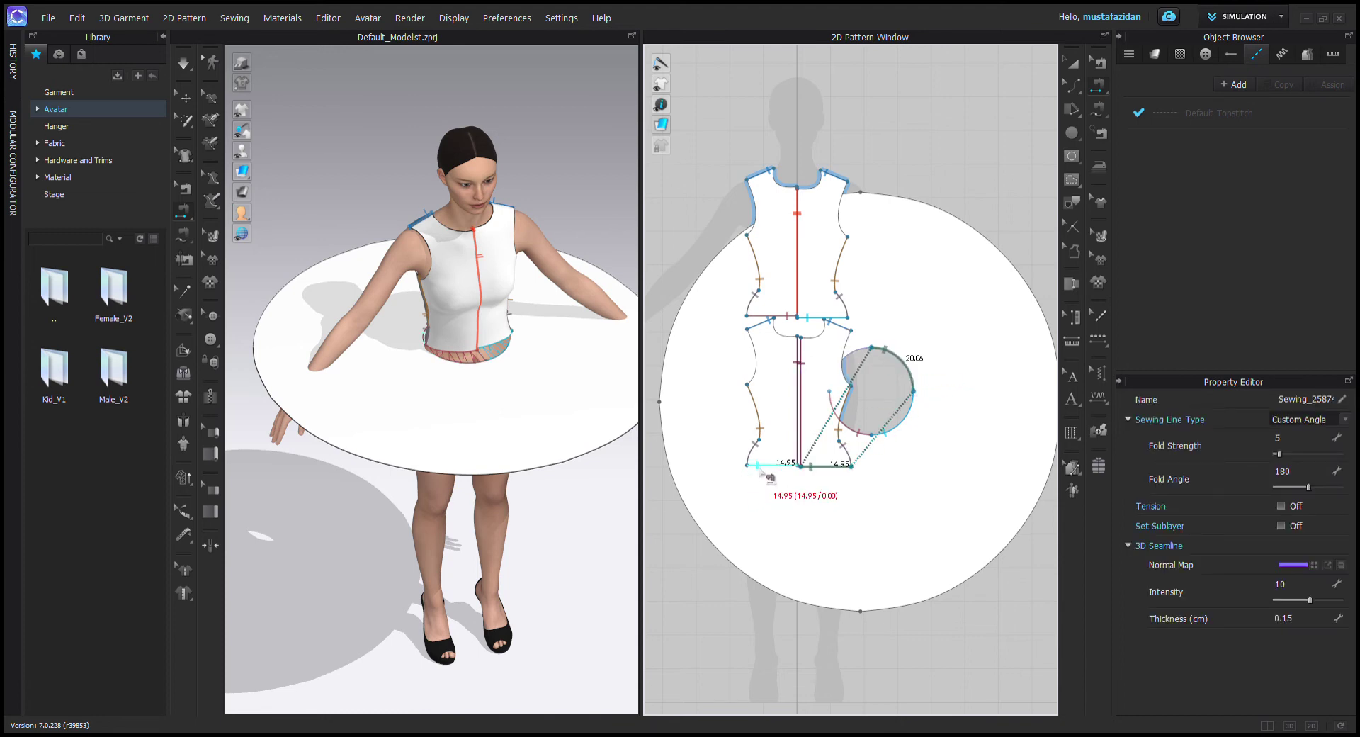
left_click(783, 466)
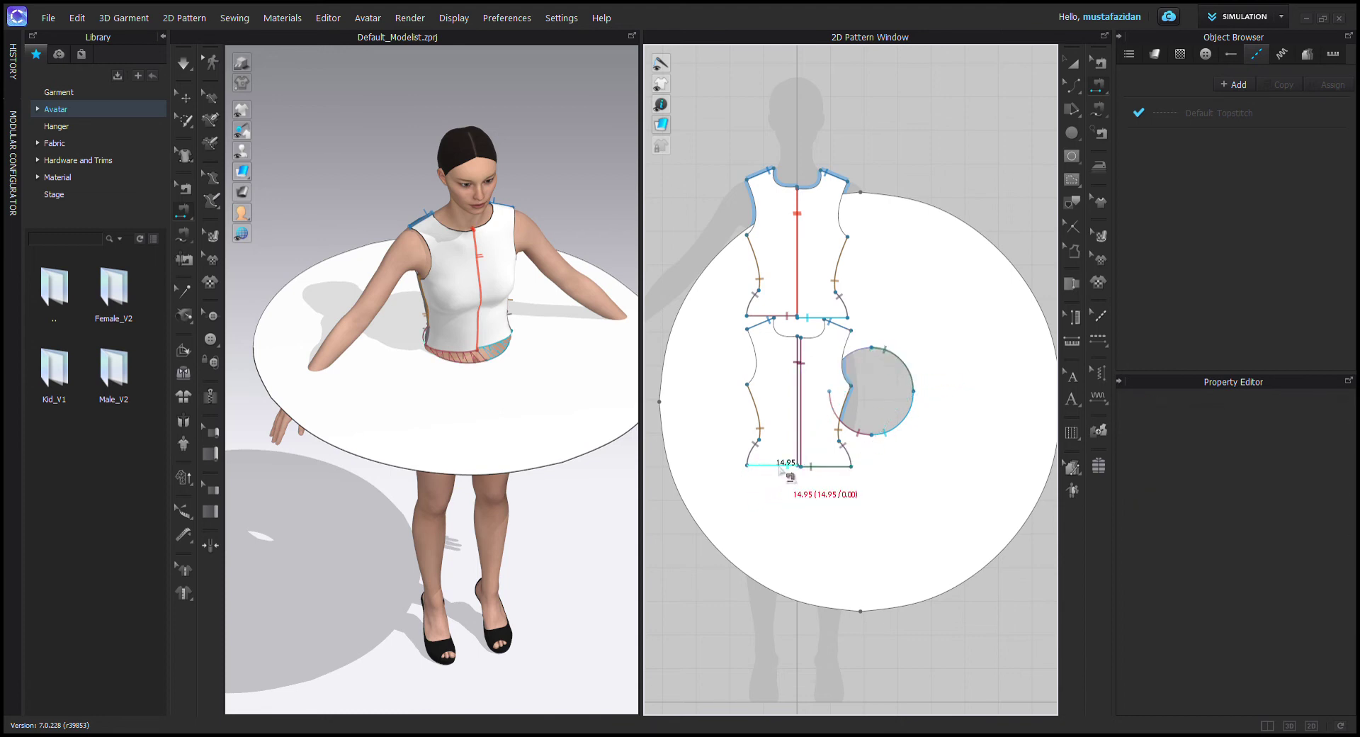
left_click(864, 352)
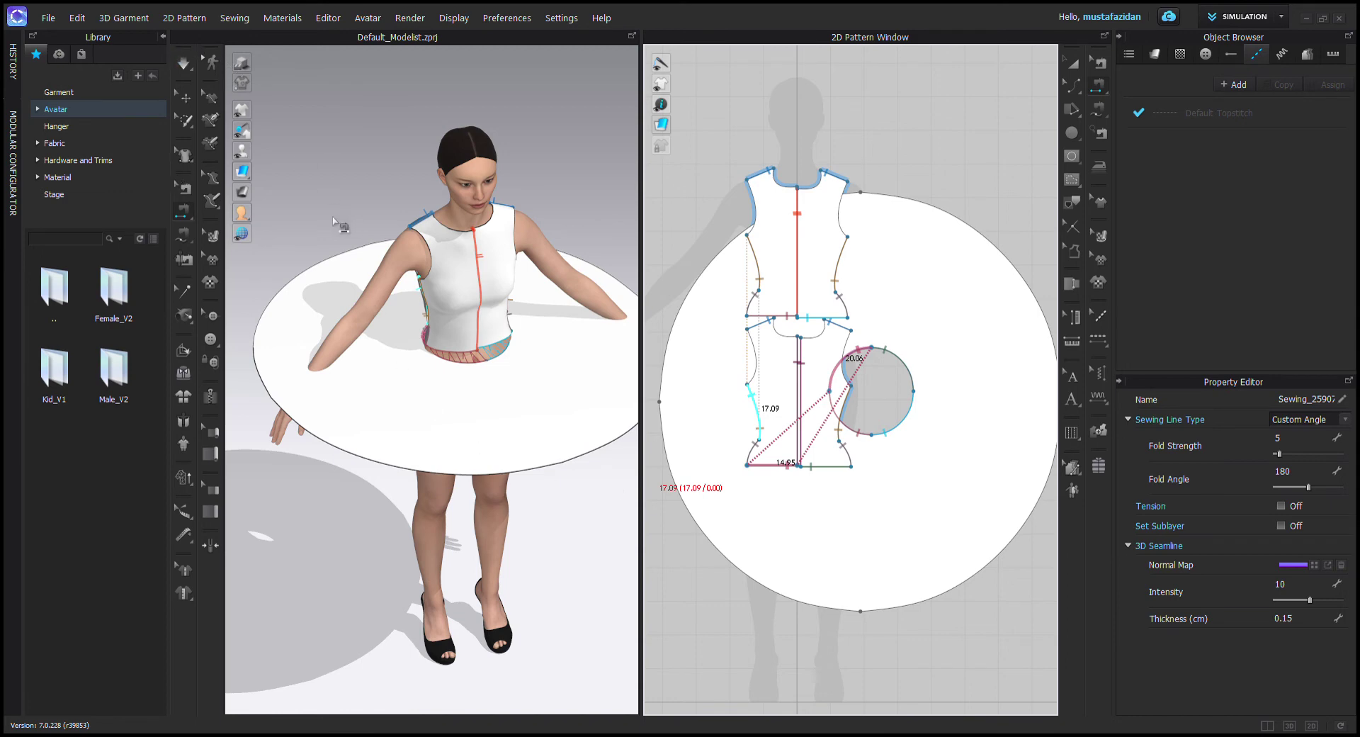
Simulate the garment to join the skirt to the bodice and view the avatar from the front.
right_click_drag(333, 223, 347, 260)
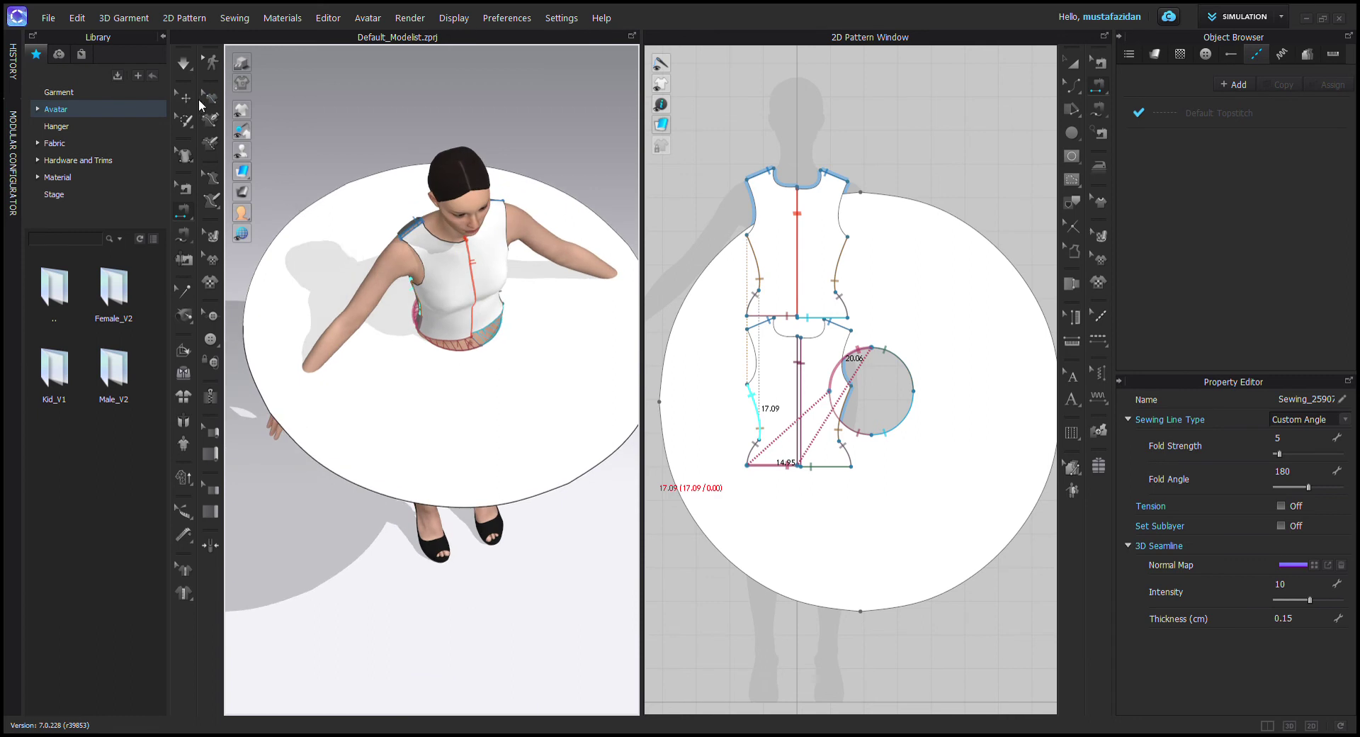
left_click(183, 65)
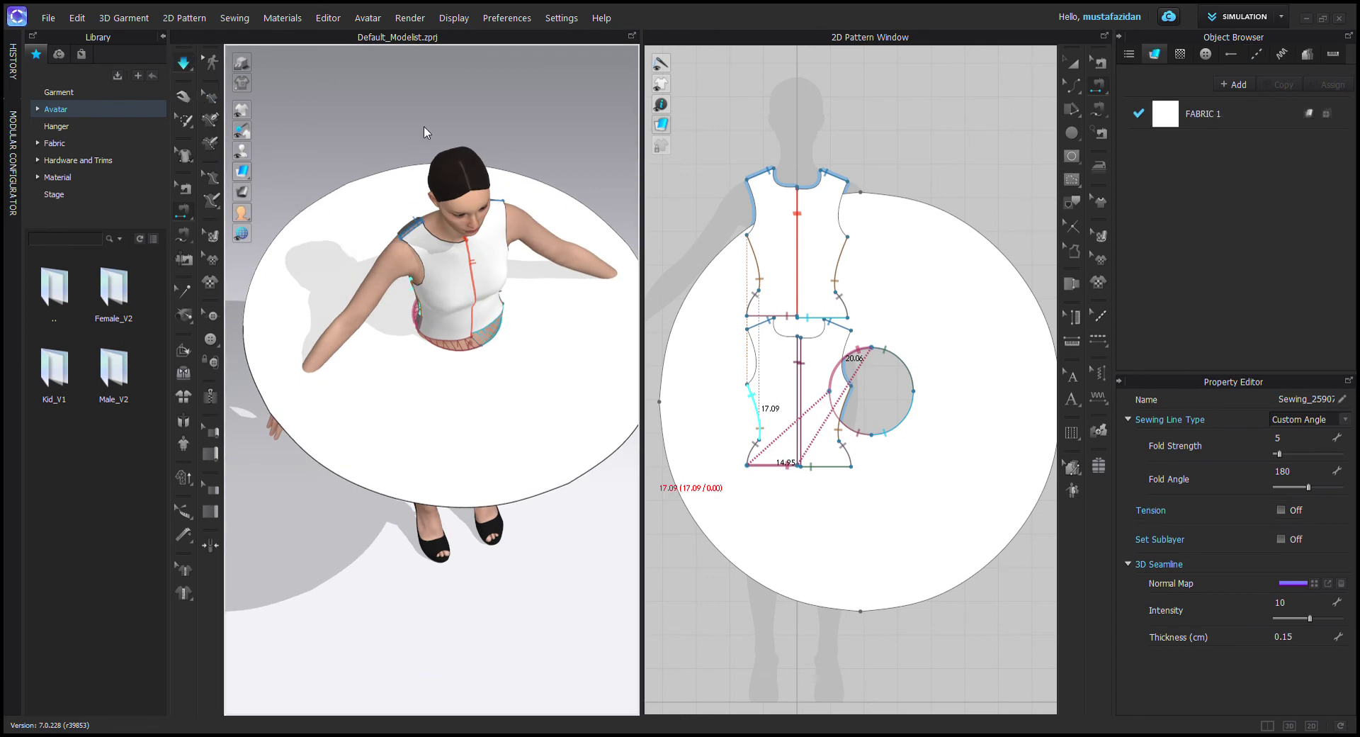
key("space")
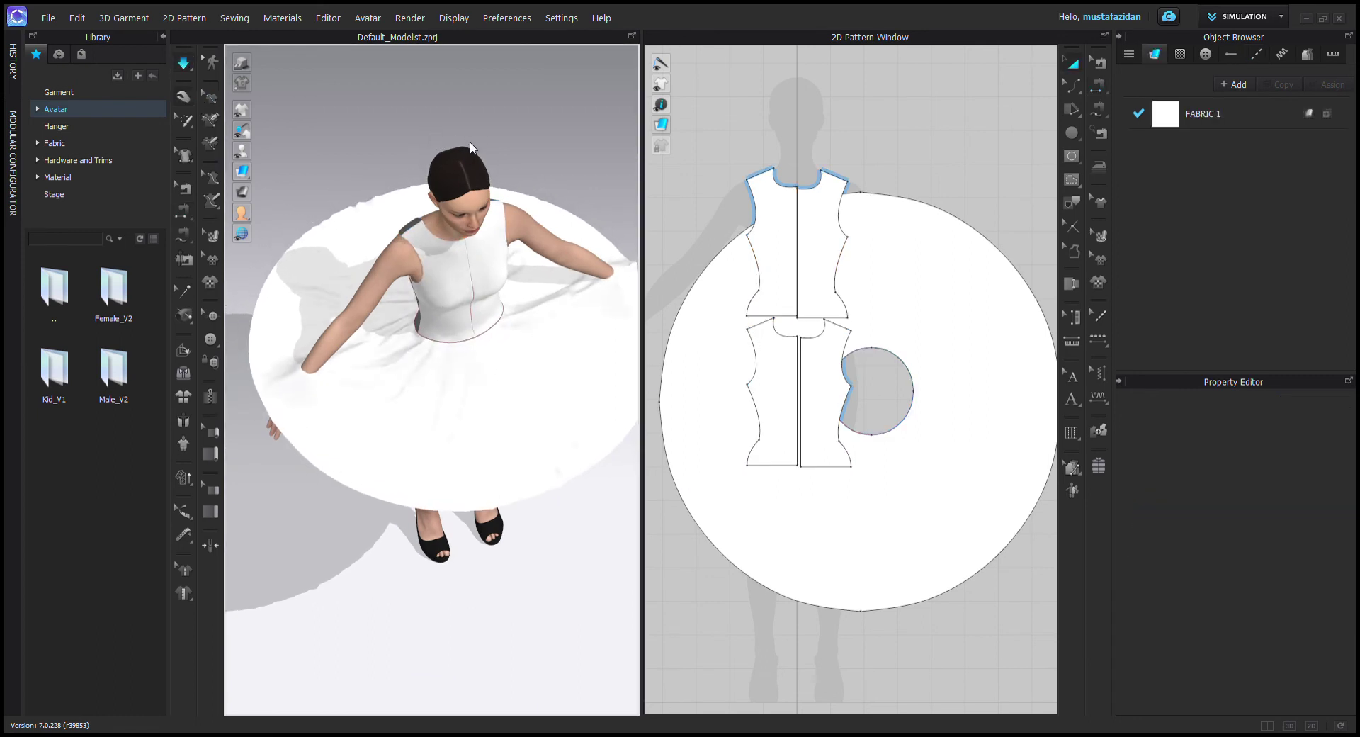
key("2")
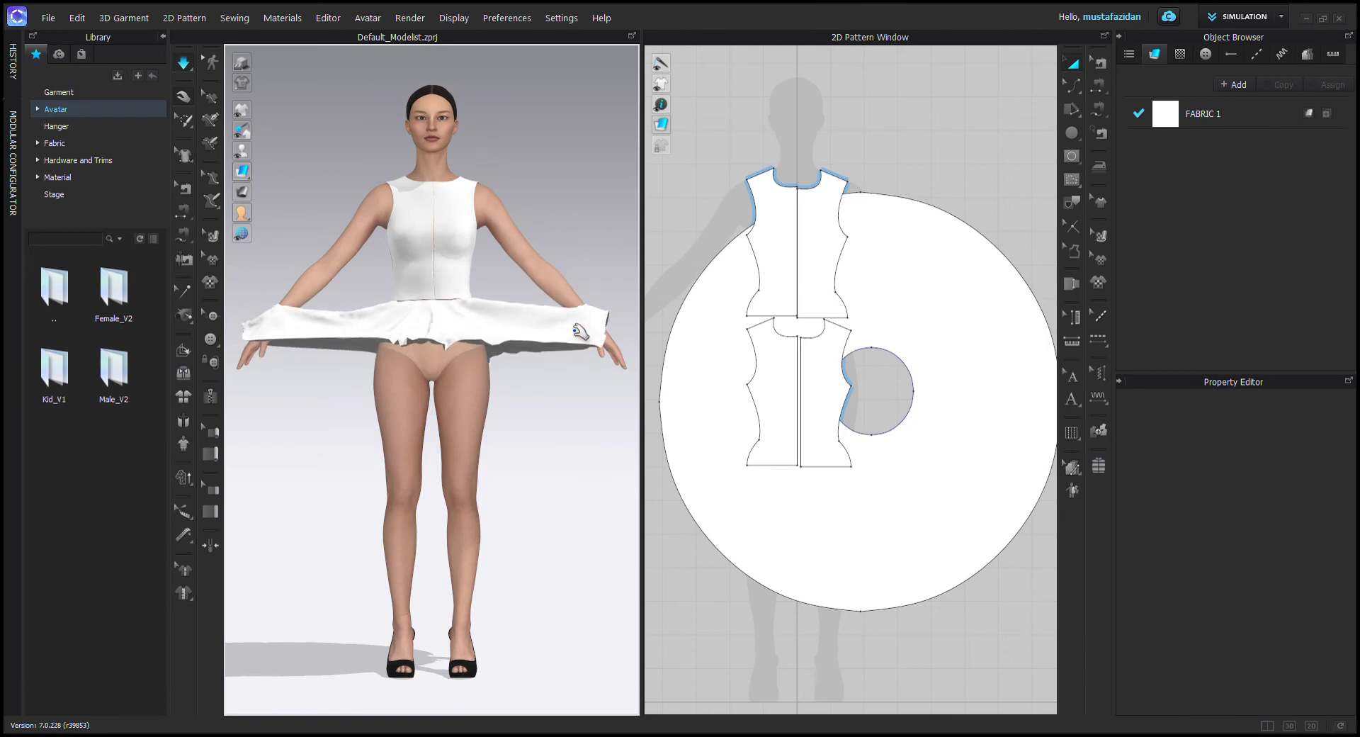
Pull the skirt fabric down and off both of the avatar's hands during simulation so it hangs freely.
left_click_drag(576, 329, 575, 360)
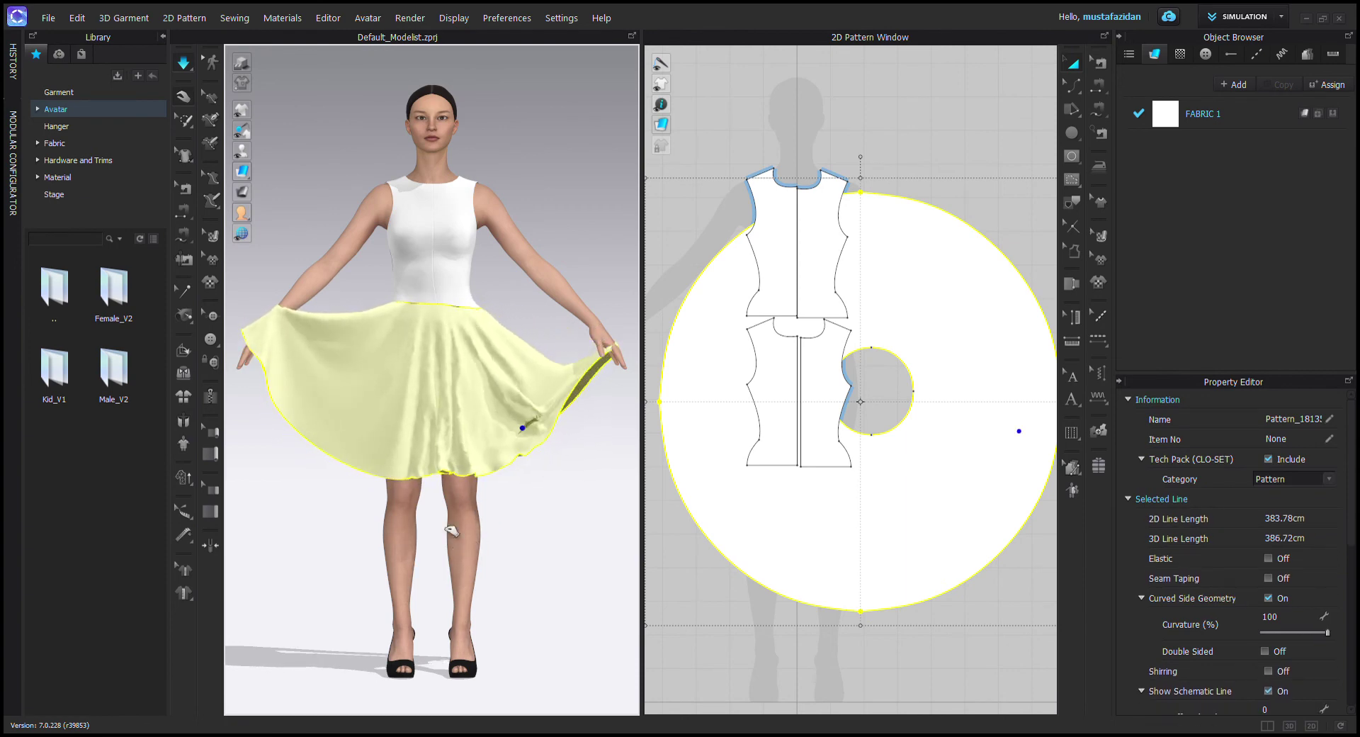
left_click_drag(177, 712, 473, 459)
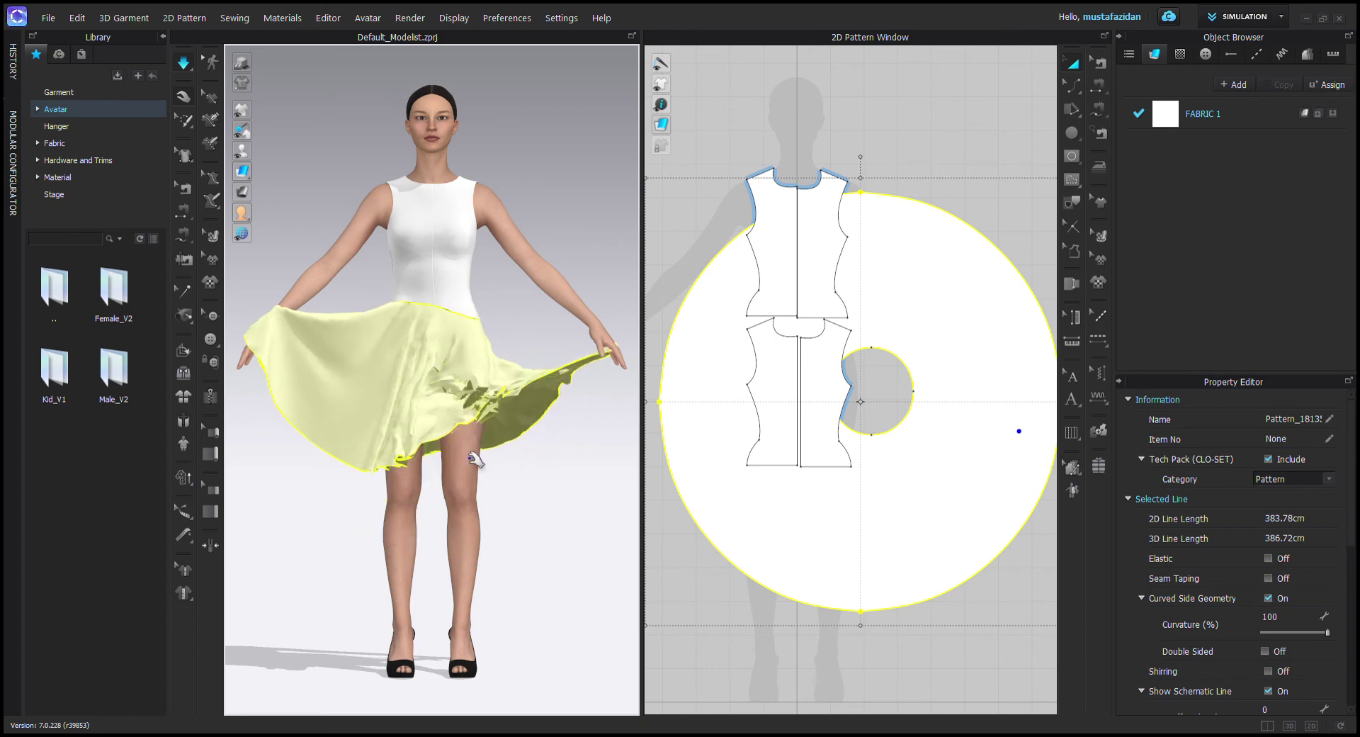
left_click_drag(411, 343, 205, 628)
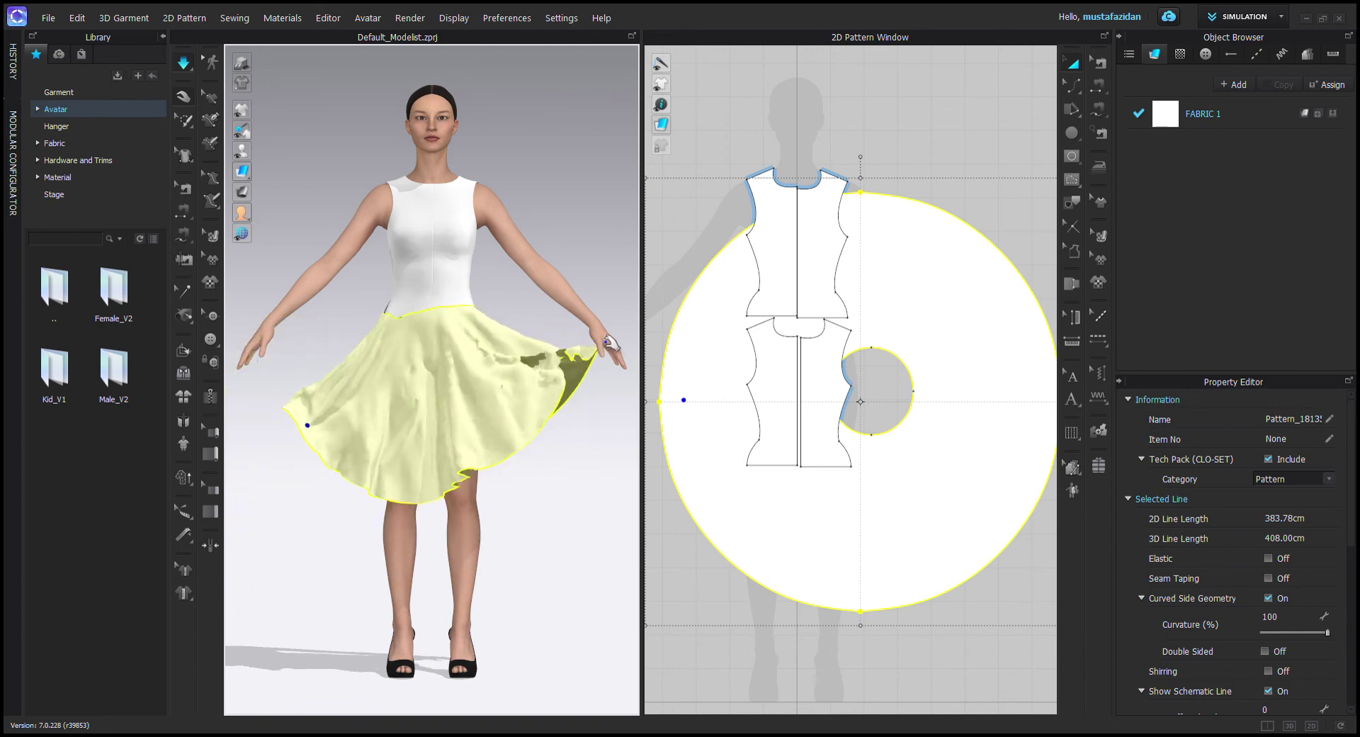
left_click(557, 402)
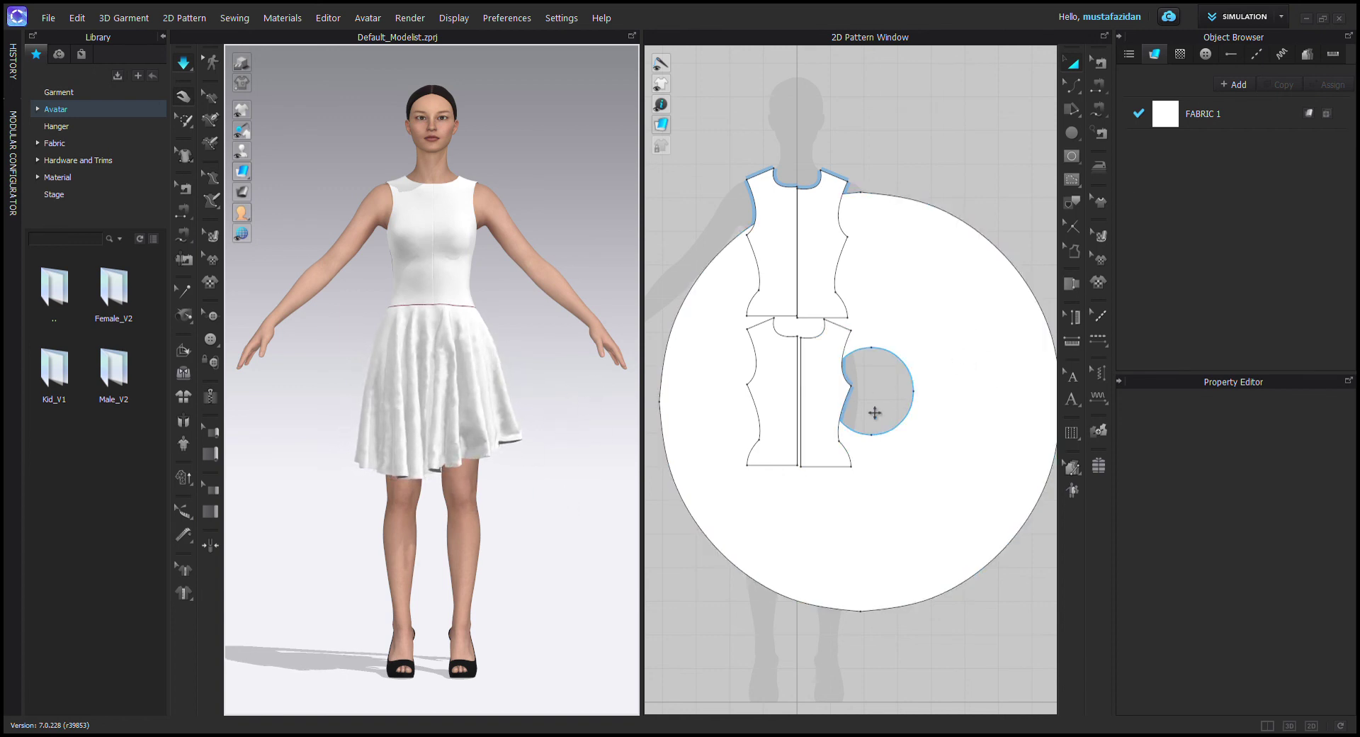
Move the waist hole to the centre of the circular skirt and resimulate to even out the hem.
mouse_move(875, 412)
left_mouse_down()
mouse_move(857, 425)
mouse_move(871, 420)
left_mouse_up()
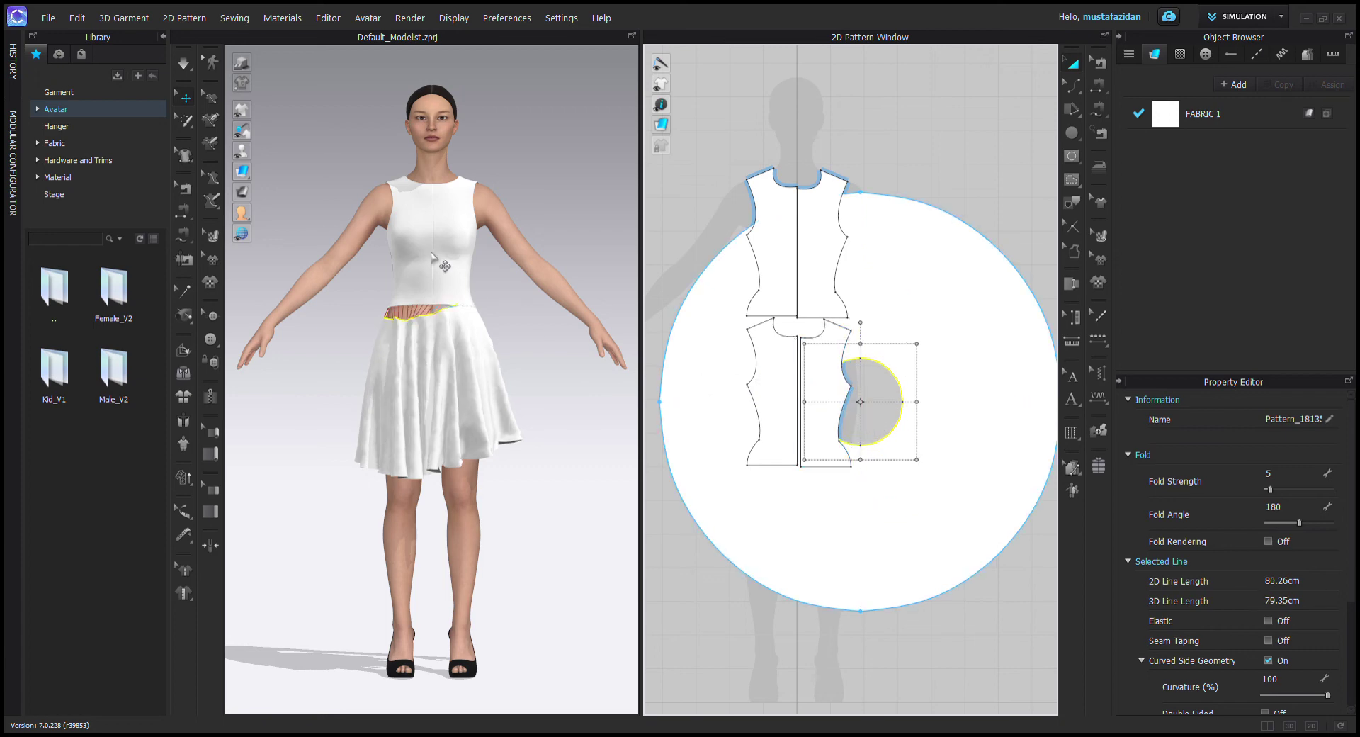
left_click(187, 69)
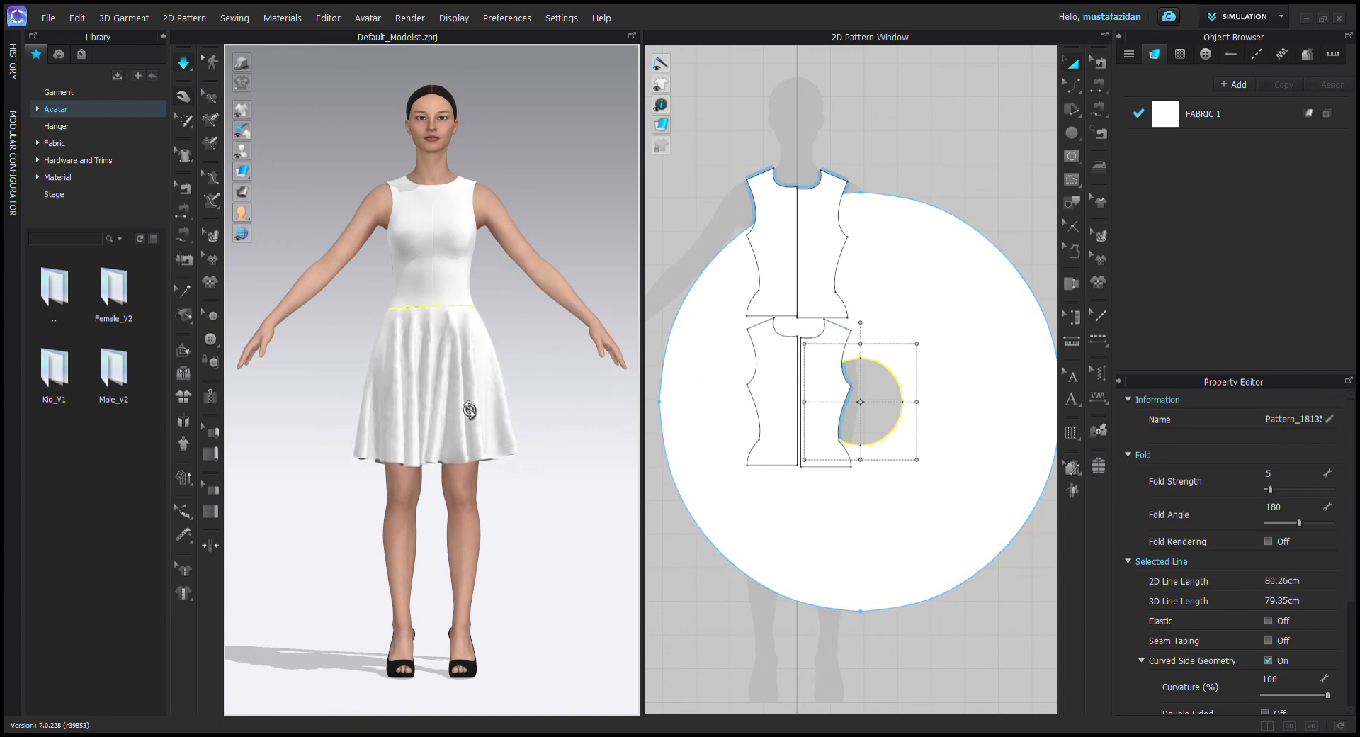
right_click_drag(469, 409, 470, 448)
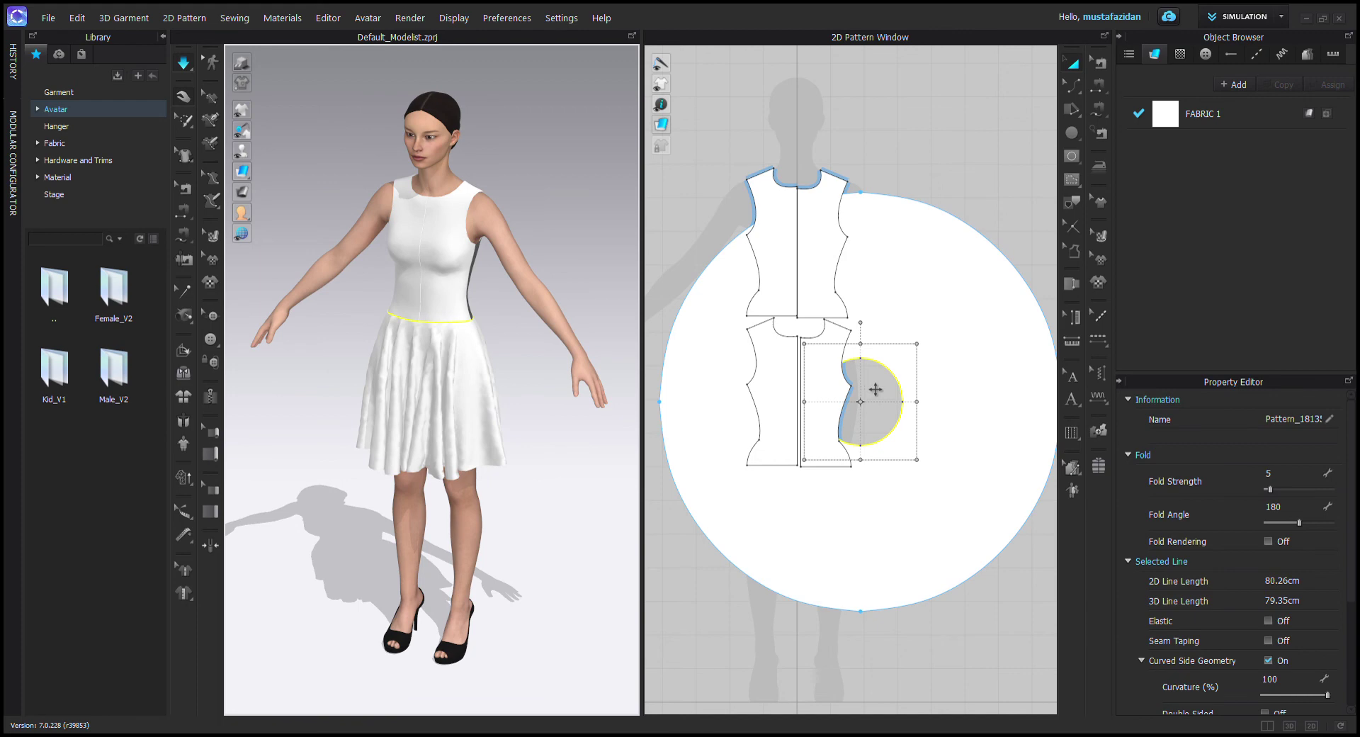
Shift the waist hole below the skirt circle's centre and resimulate to make the hem shorter at the front than at the back.
left_click_drag(876, 389, 867, 452)
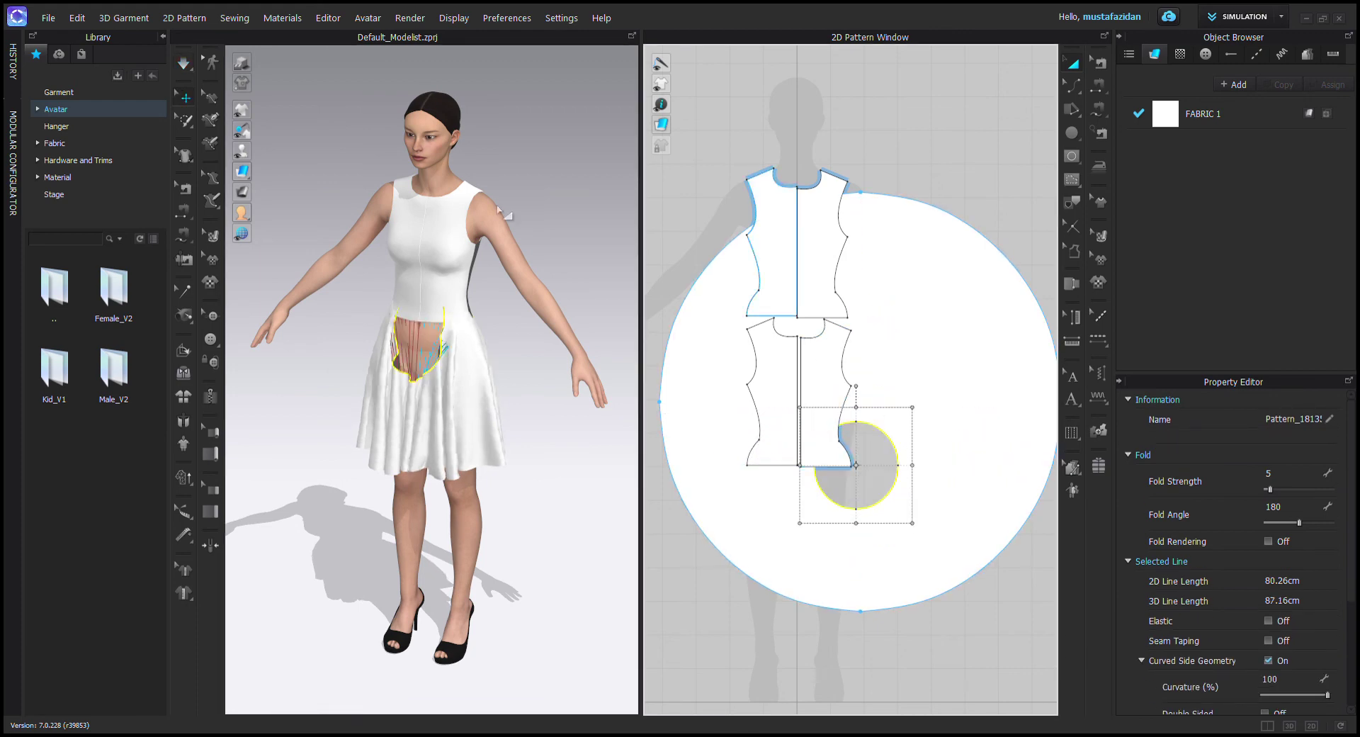
left_click(184, 64)
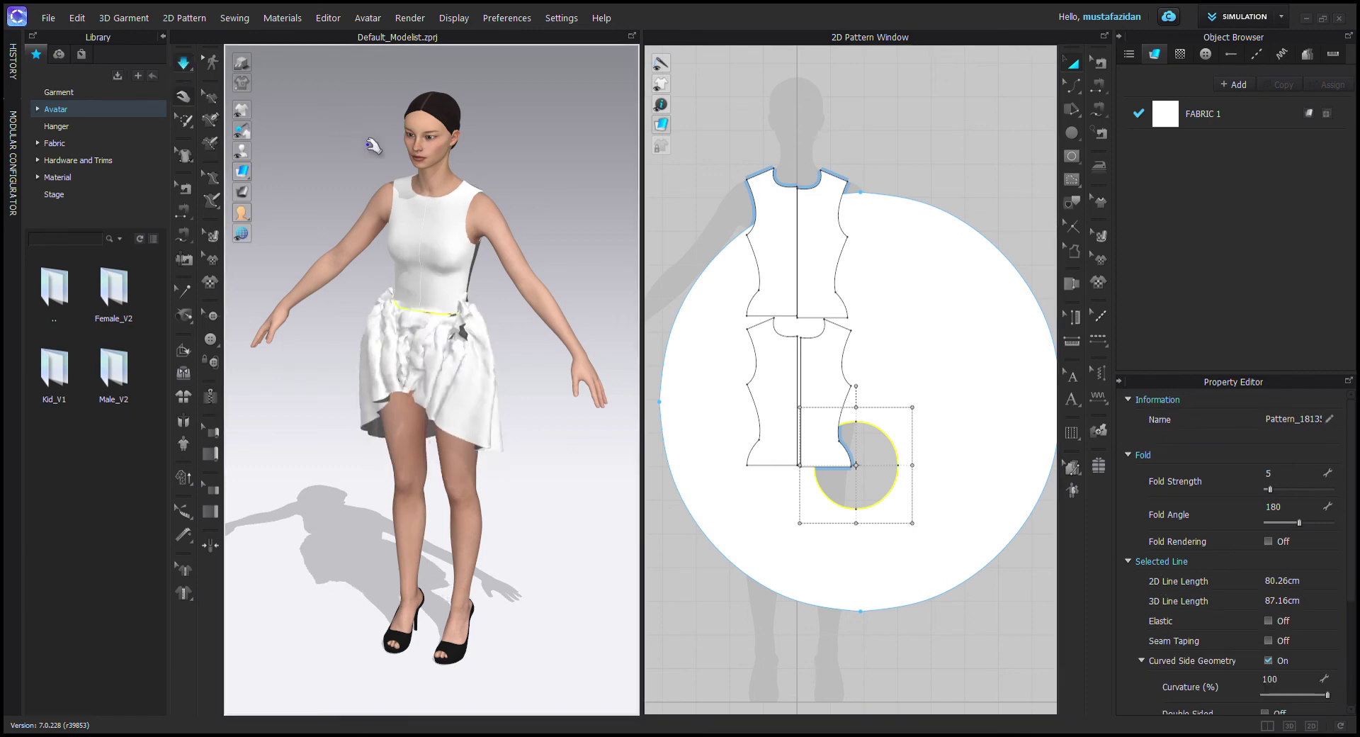
right_click_drag(523, 406, 371, 397)
right_click_drag(472, 384, 586, 374)
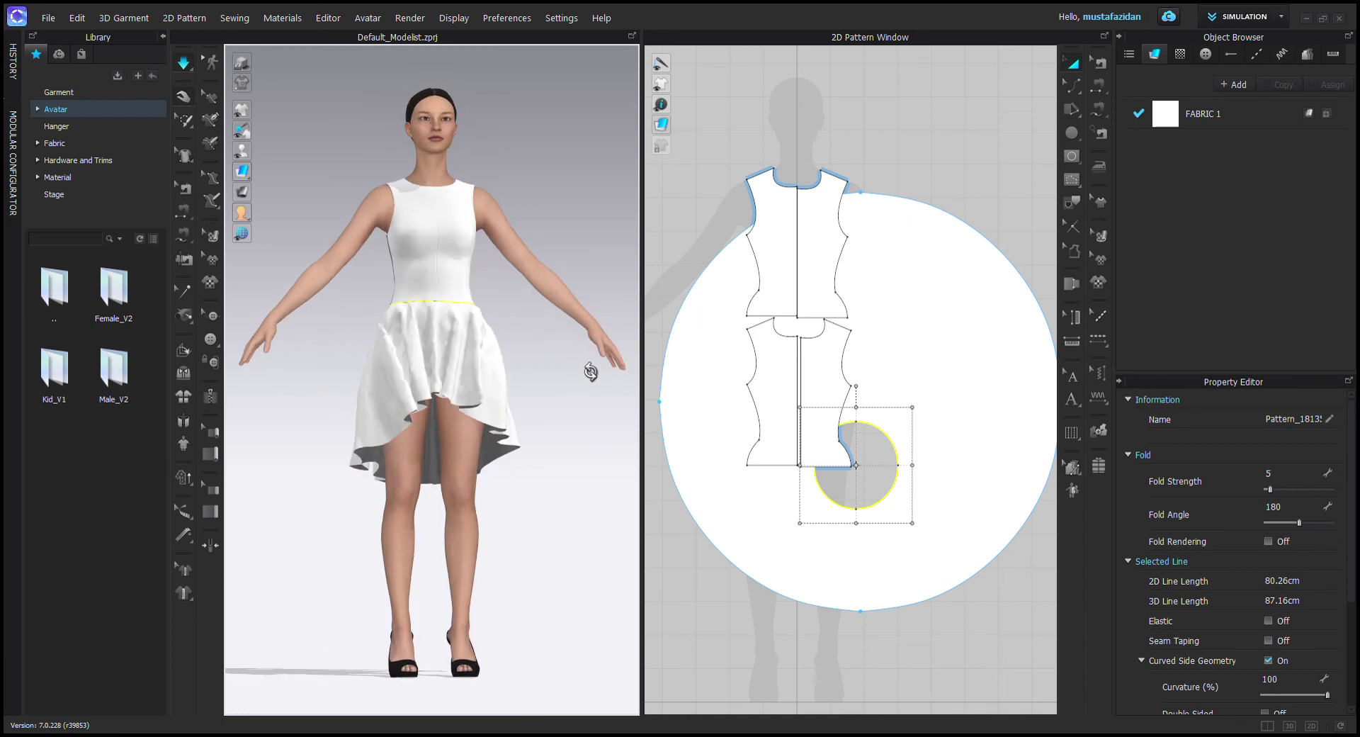
left_click(586, 386)
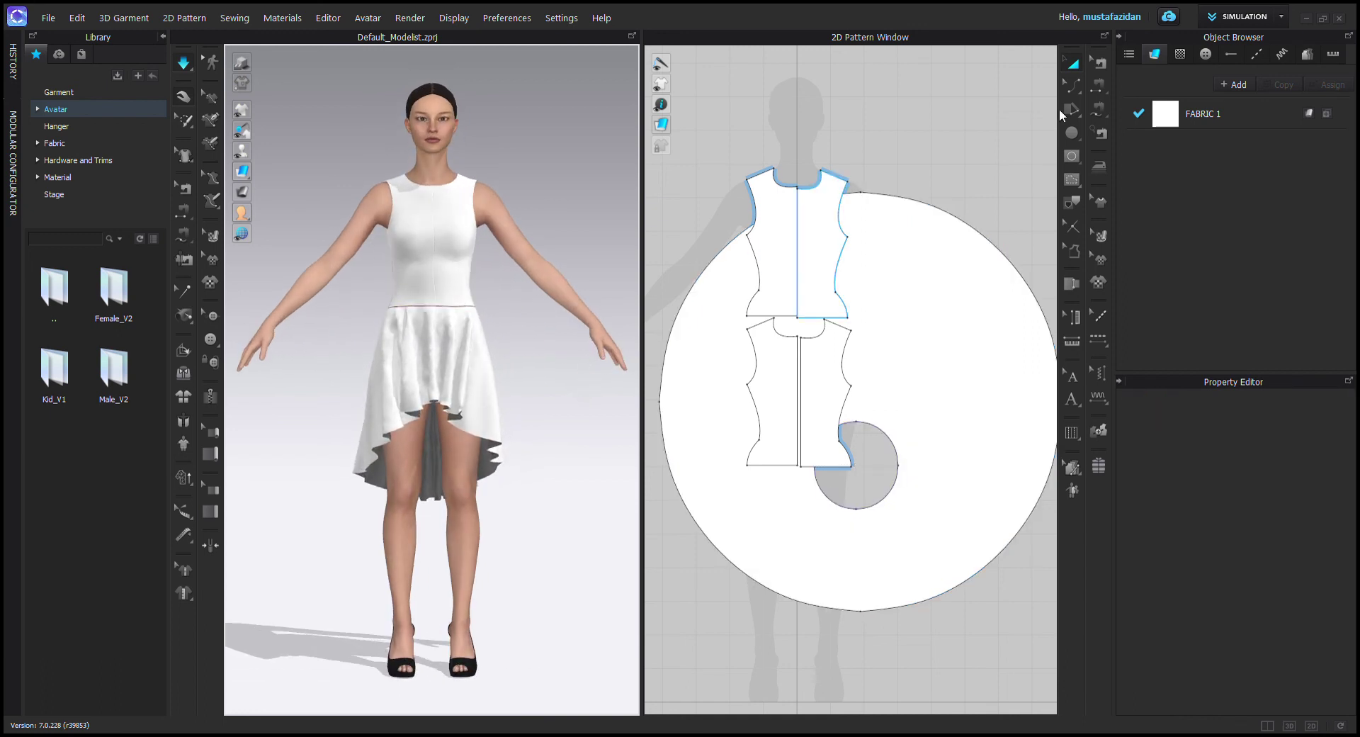
Recolour FABRIC 1, trying YKK 069, YKK 183, YKK 259 and YKK 214 on the dress.
left_click(1179, 120)
scroll(1256, 541, "down", 5)
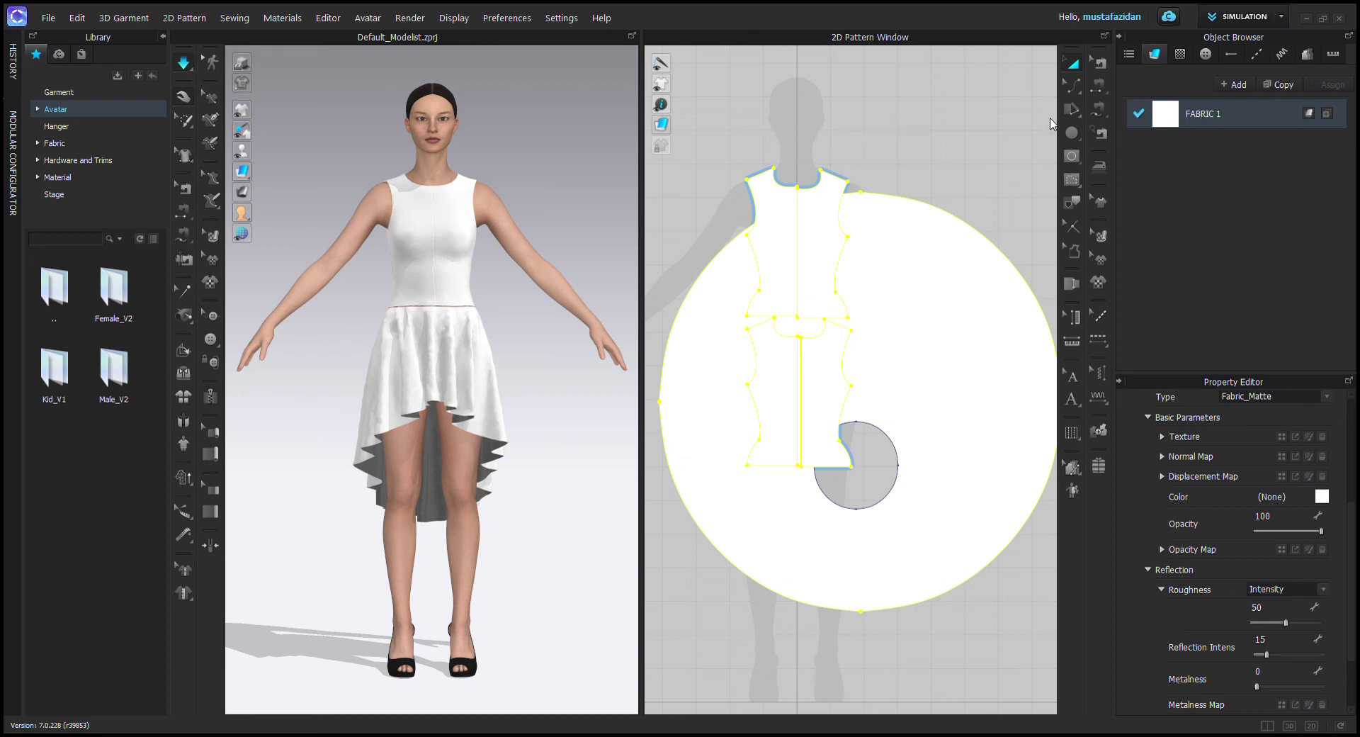
left_click(1068, 195)
left_click(1080, 263)
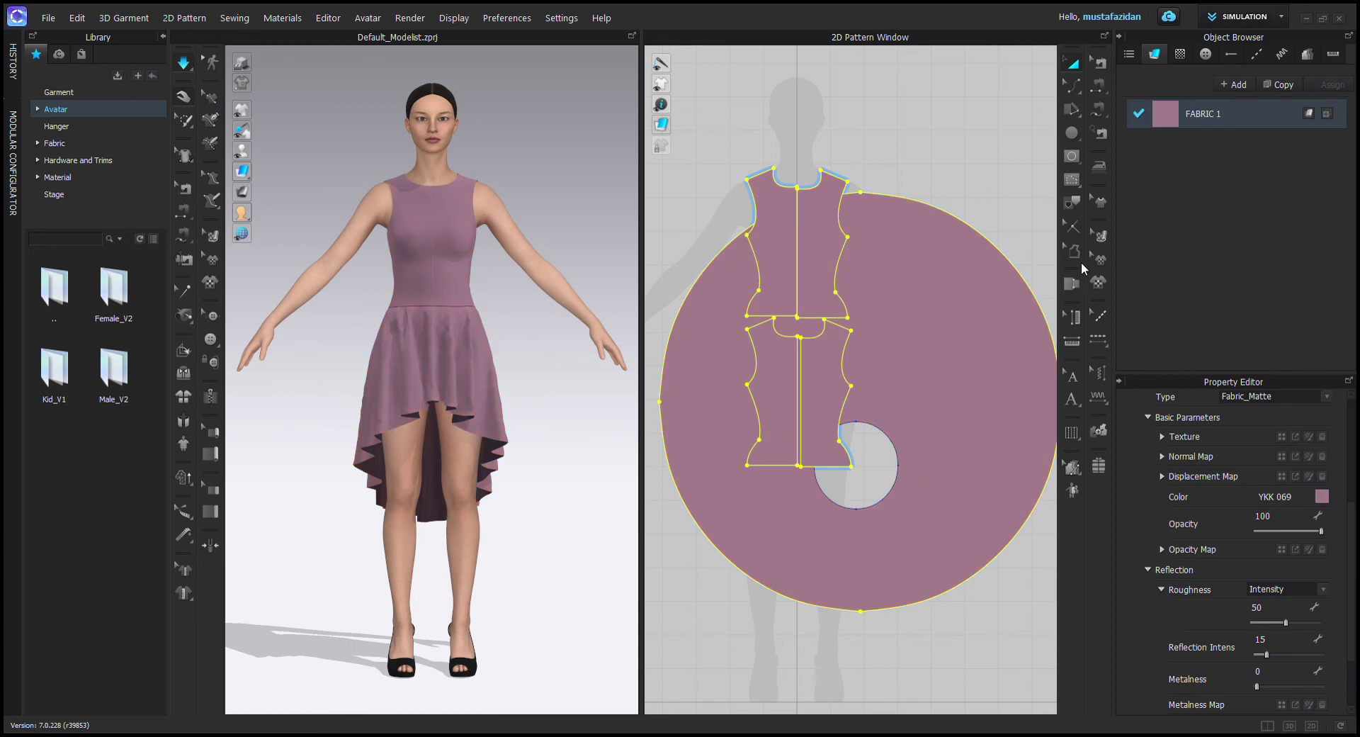
left_click(1067, 251)
left_click(1070, 311)
left_click(1053, 376)
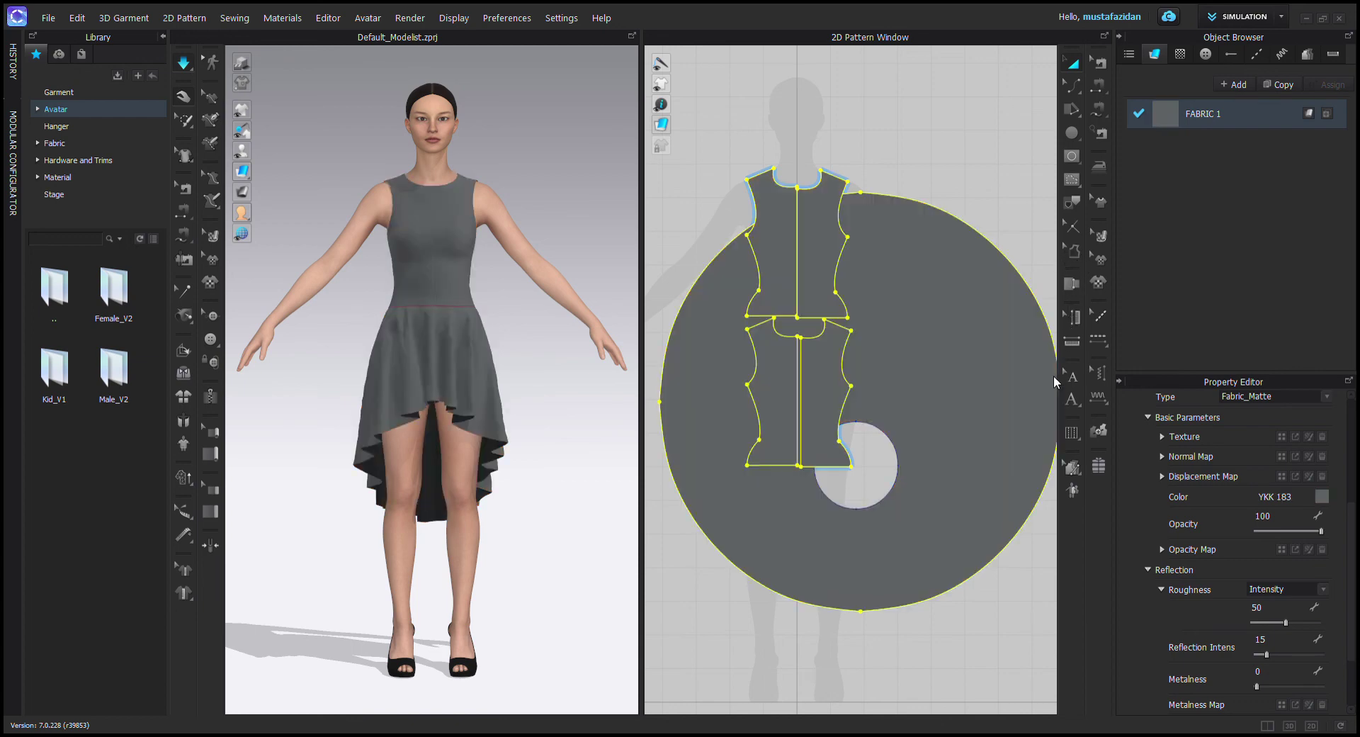
left_click(1048, 413)
left_click(1011, 450)
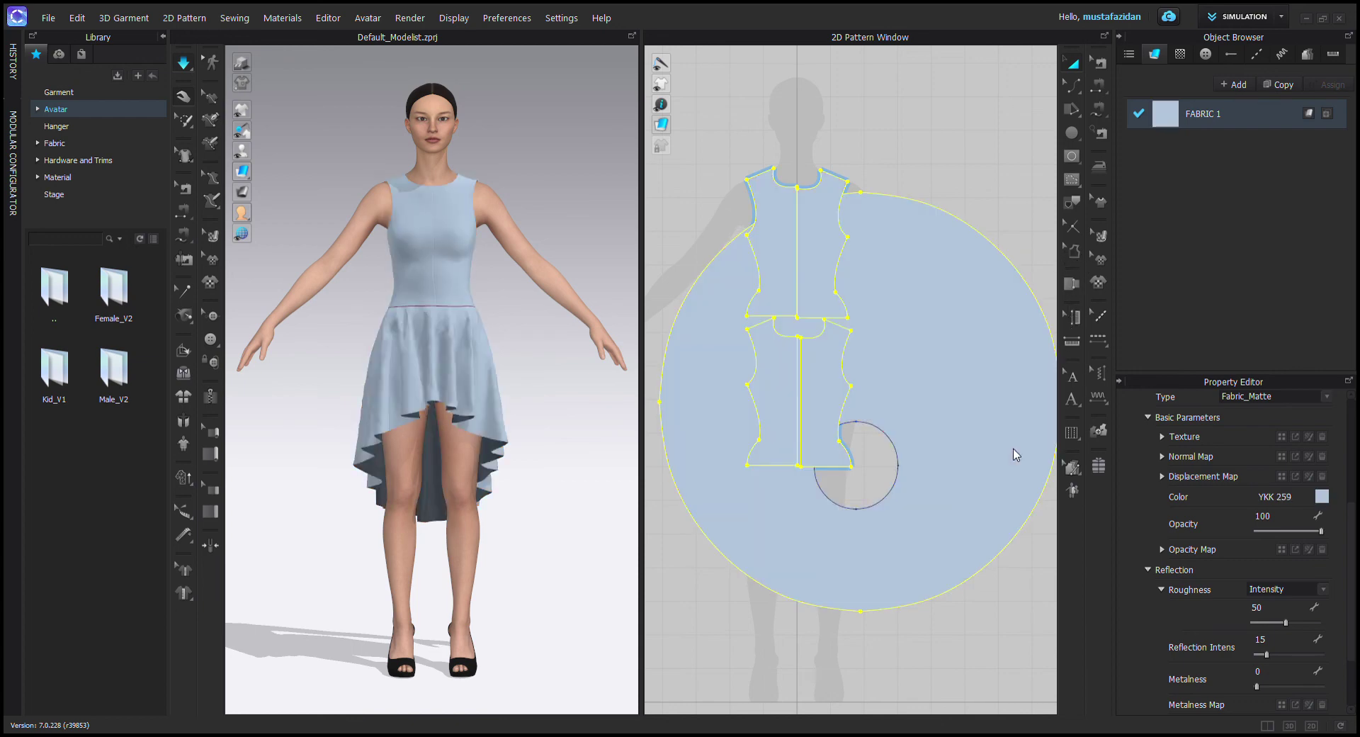
left_click(1050, 407)
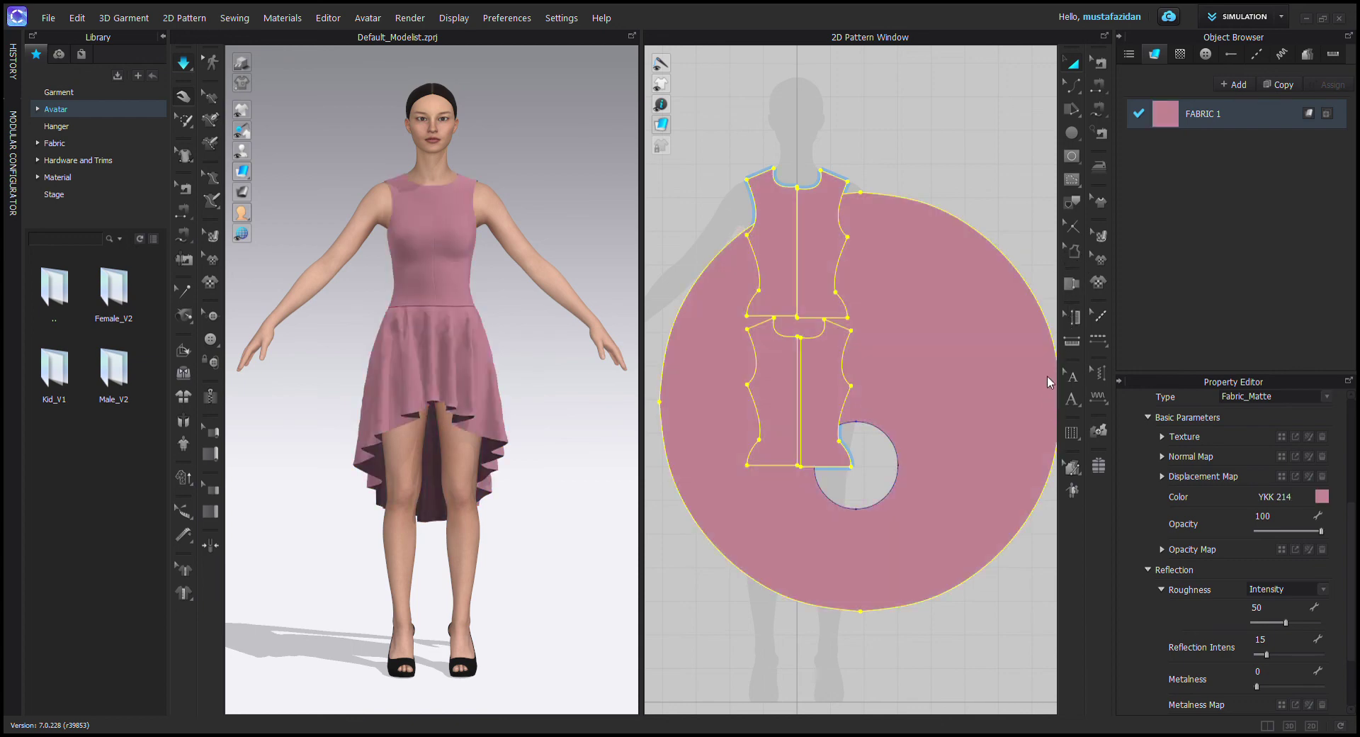
Recolour FABRIC 1, trying Black and YKK 187 on the dress, and settle on Navy.
left_click(898, 400)
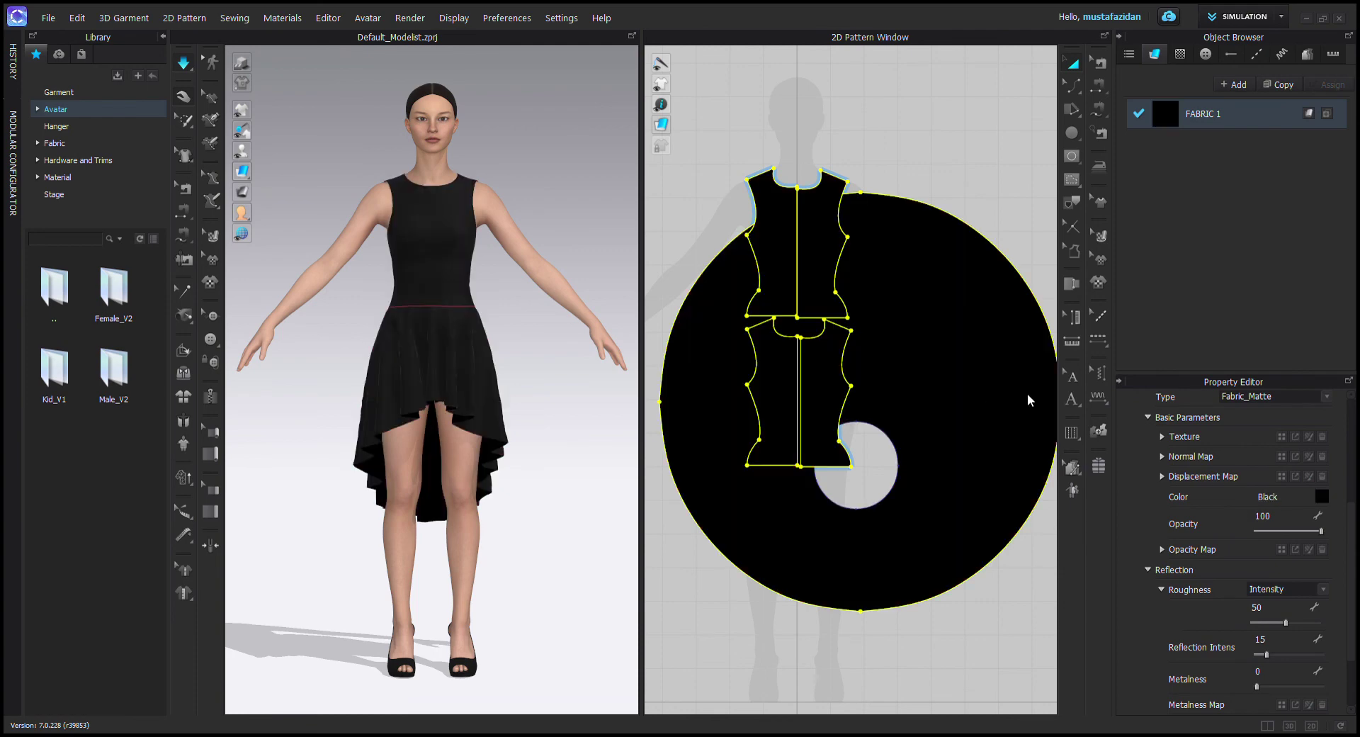
left_click(1111, 369)
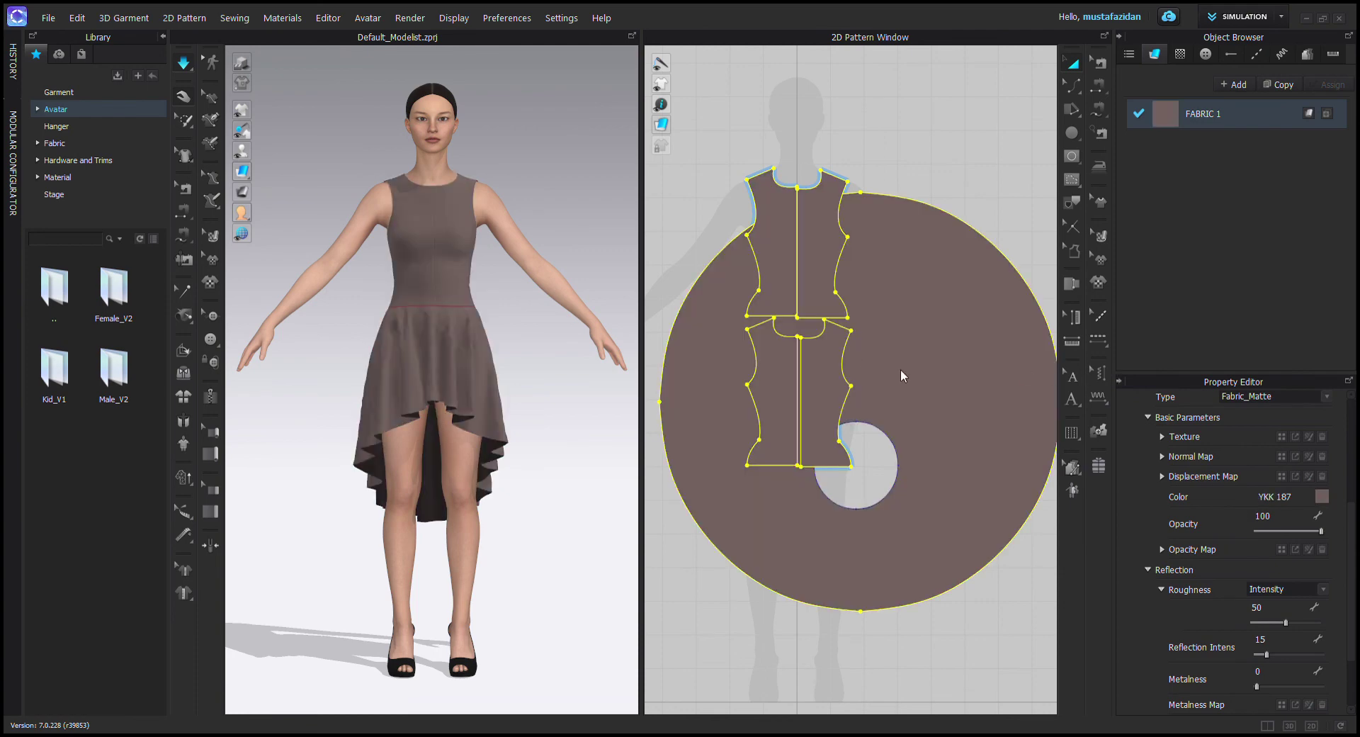
left_click(916, 395)
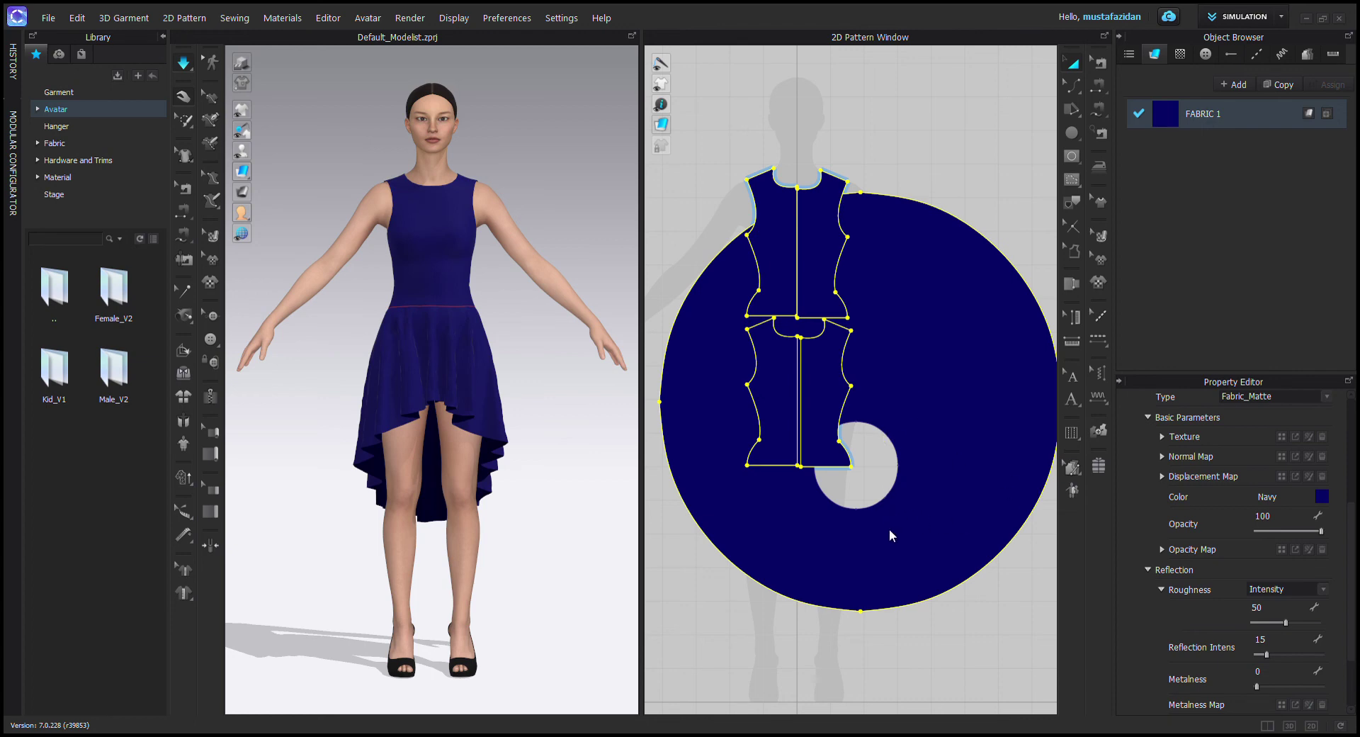
left_click(909, 532)
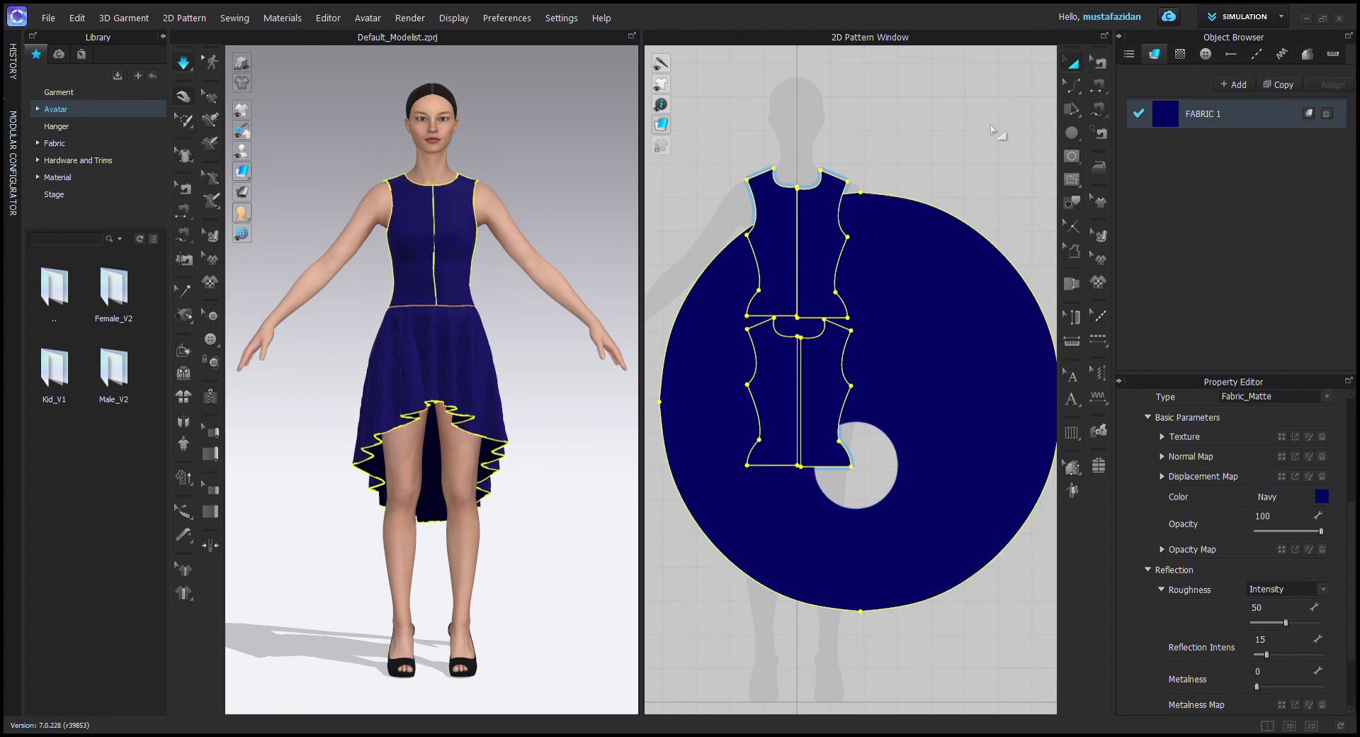
Lower the centre points of the front and back bodice necklines to form a scooped front and a deep scooped back.
left_click(1072, 87)
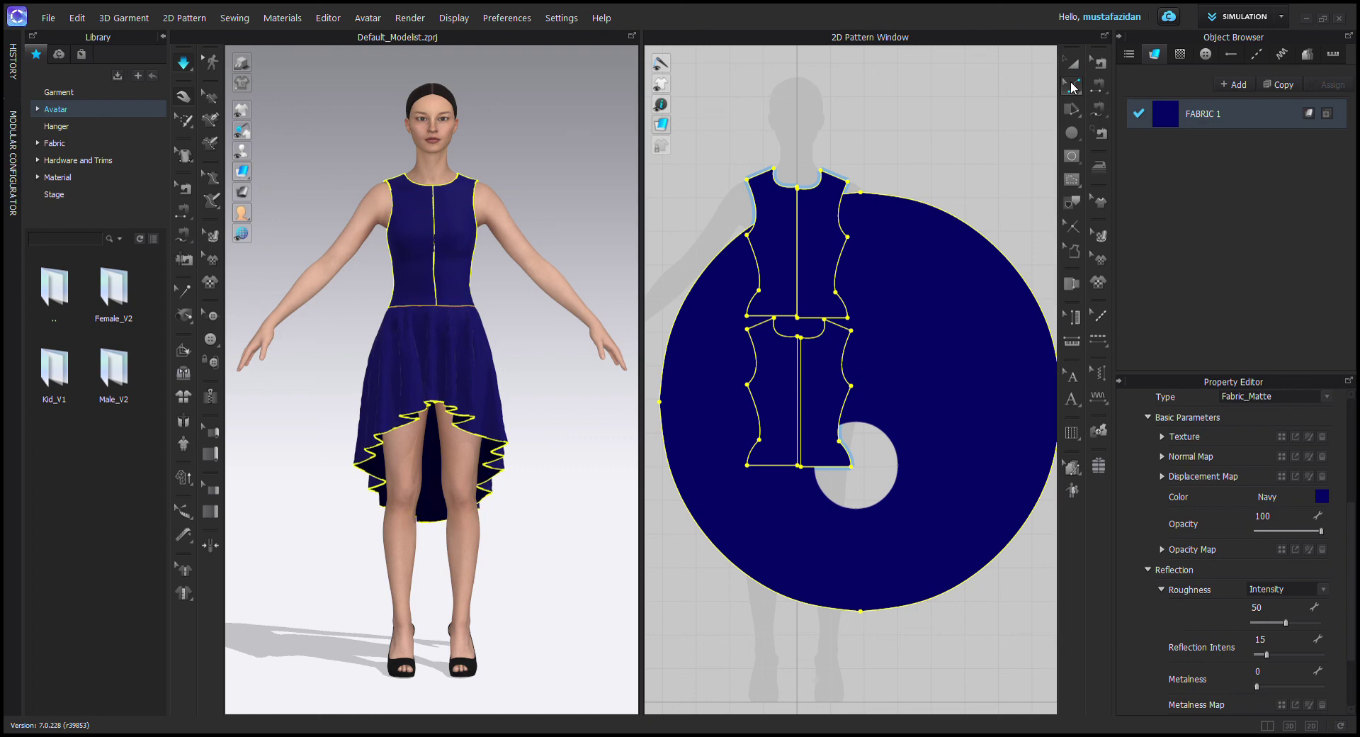
left_click(794, 185)
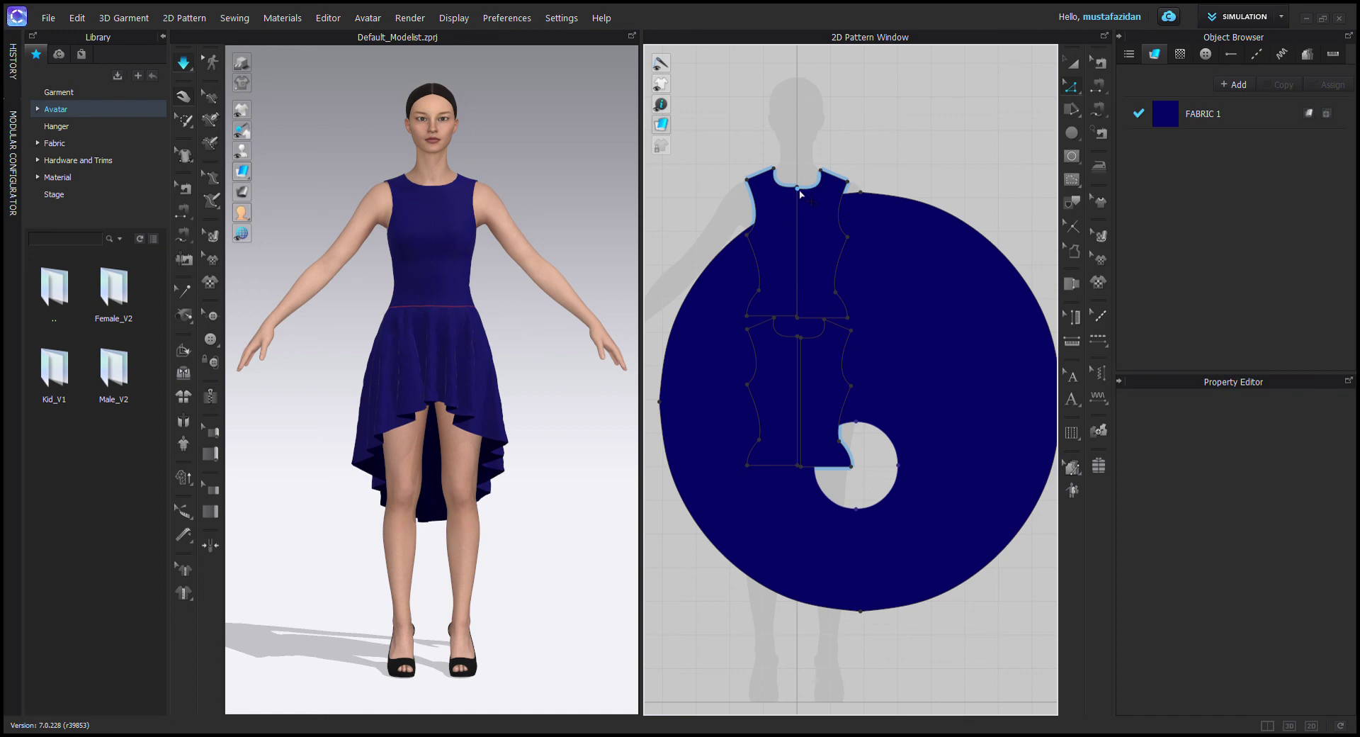
left_click(801, 194)
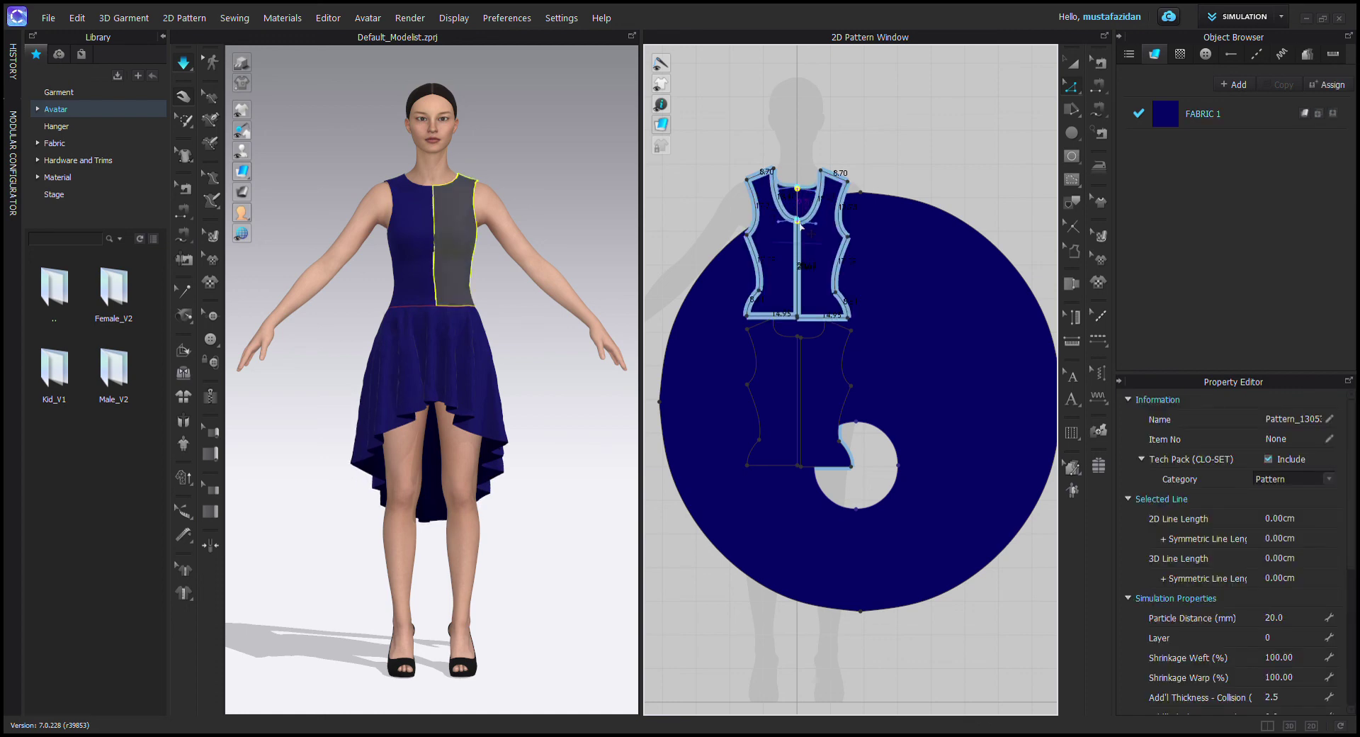
mouse_move(801, 224)
left_mouse_down()
mouse_move(800, 247)
mouse_move(798, 233)
left_mouse_up()
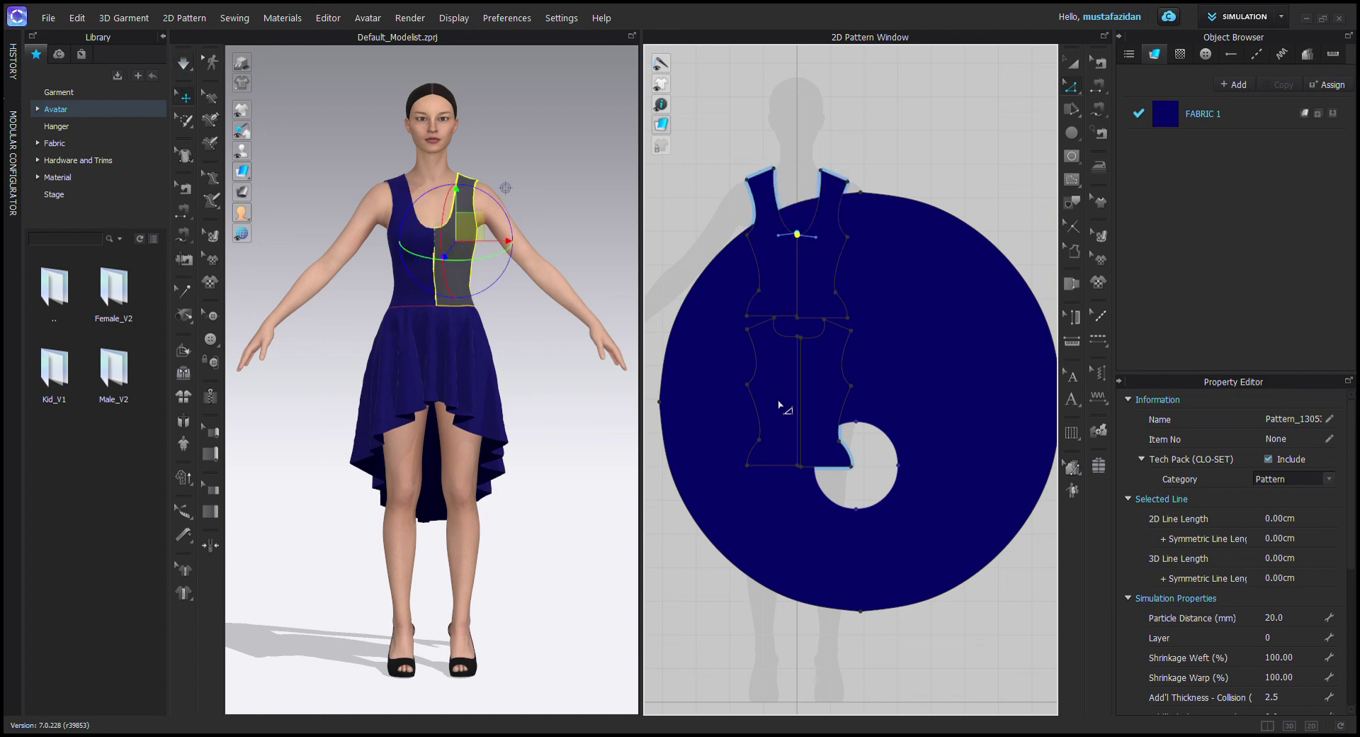
left_click_drag(801, 338, 807, 427)
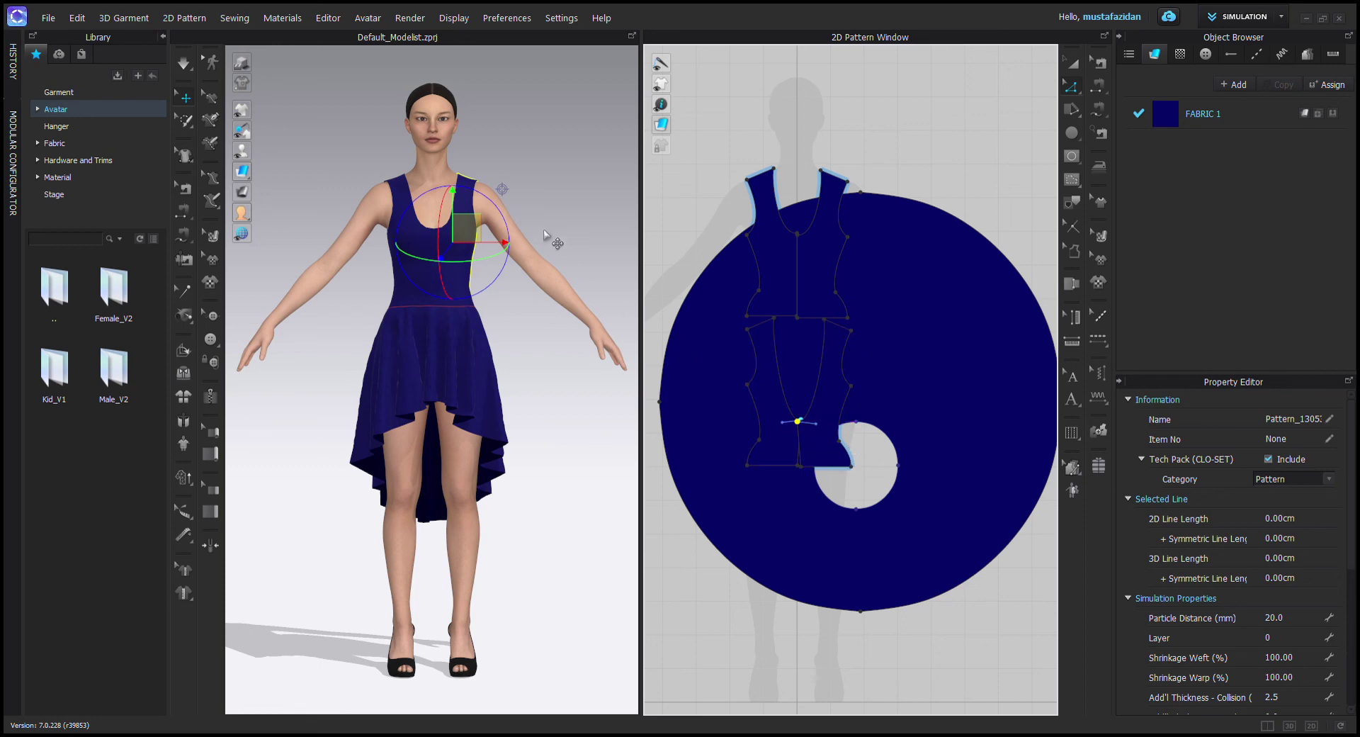
left_click(580, 192)
Flip the normals of the two back bodice pieces so the fabric's right side faces outward.
right_click_drag(409, 324, 140, 293)
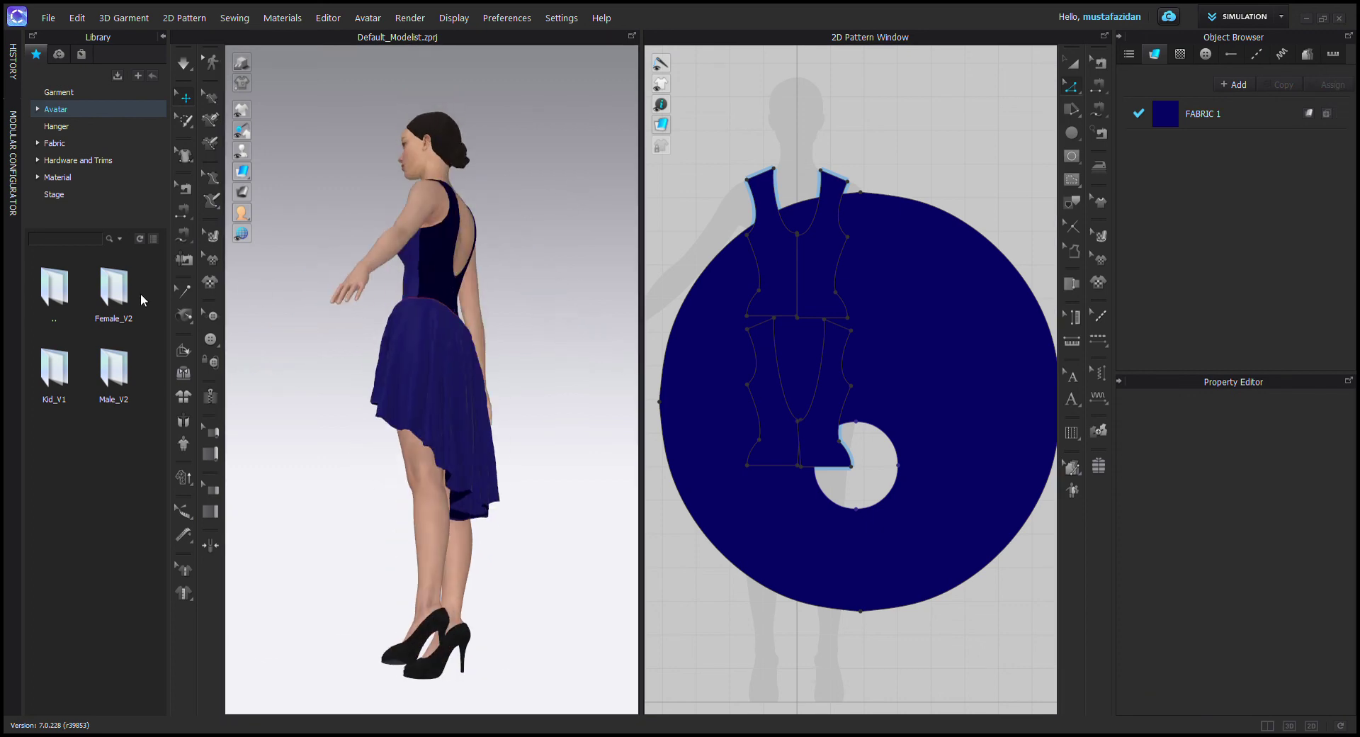
right_click_drag(522, 267, 412, 310)
left_click(414, 301)
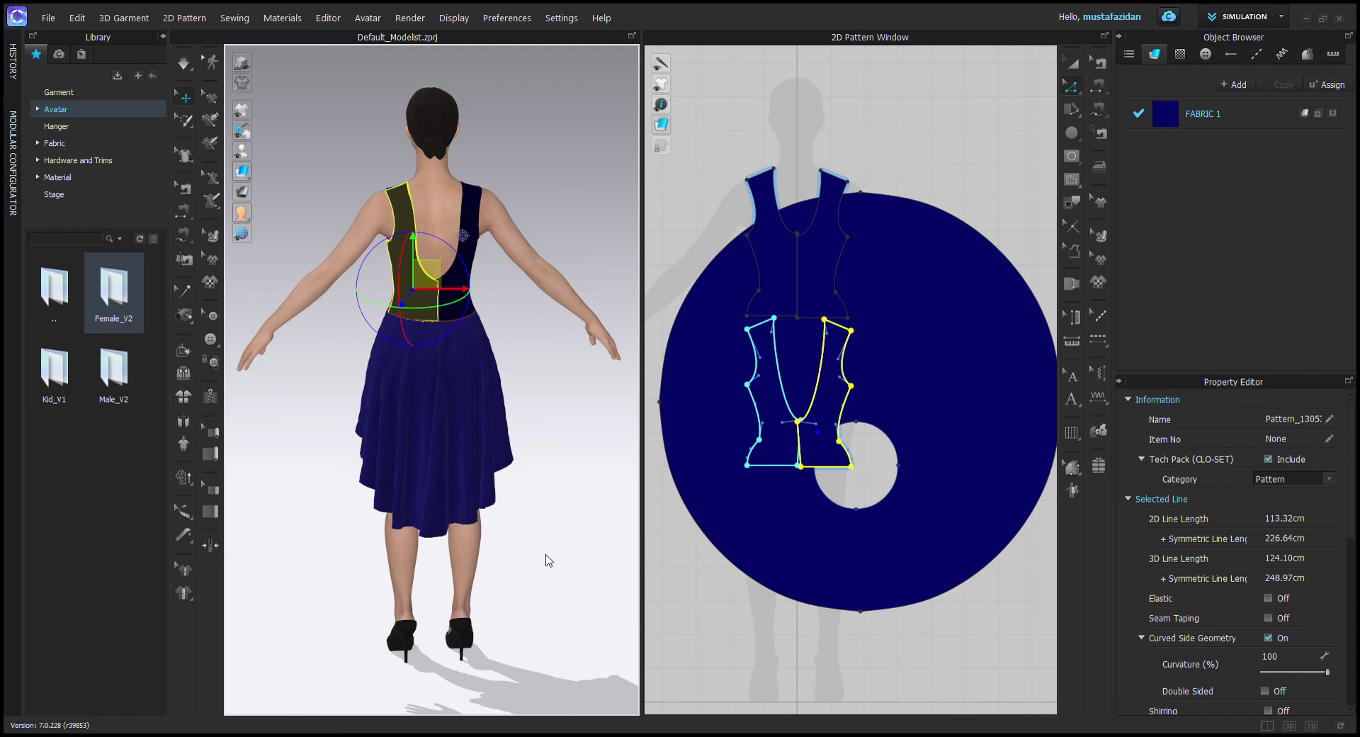
left_click(522, 312)
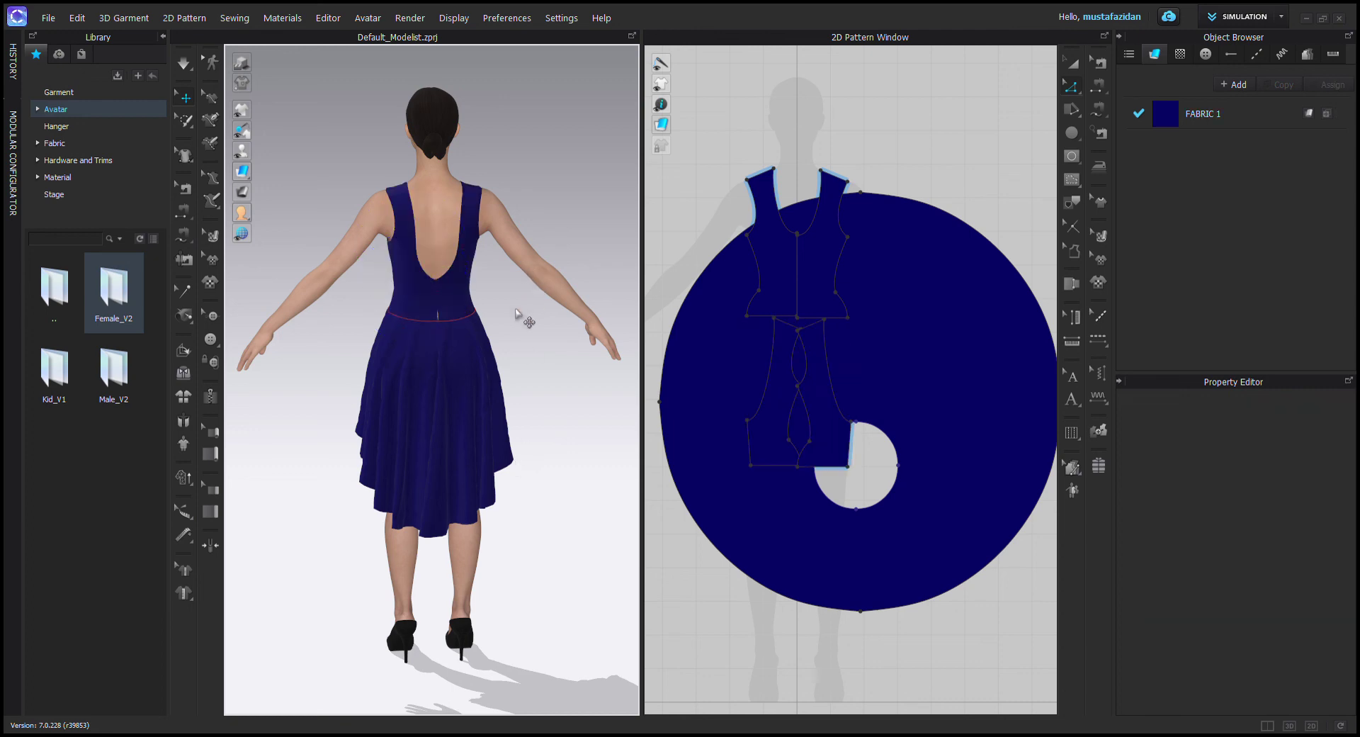
right_click_drag(522, 312, 828, 285)
right_click_drag(555, 222, 522, 266)
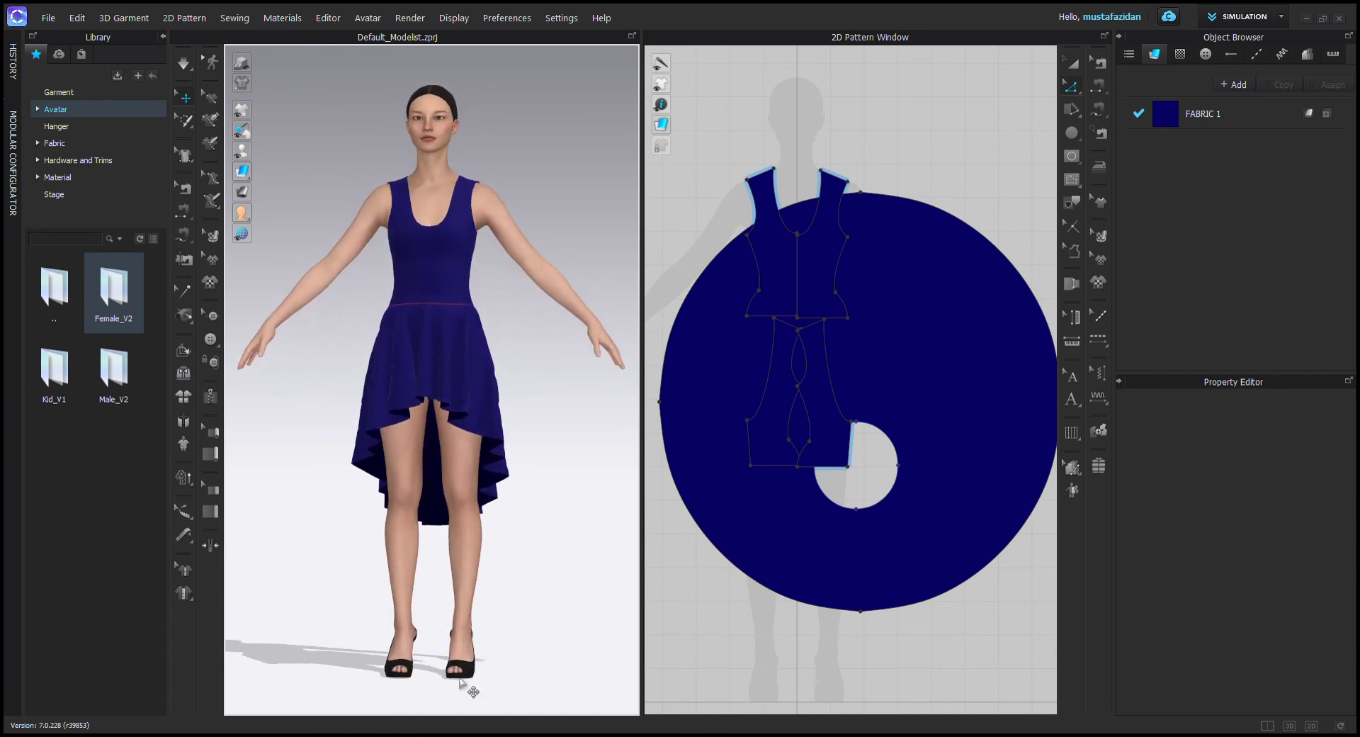
right_click_drag(529, 591, 540, 591)
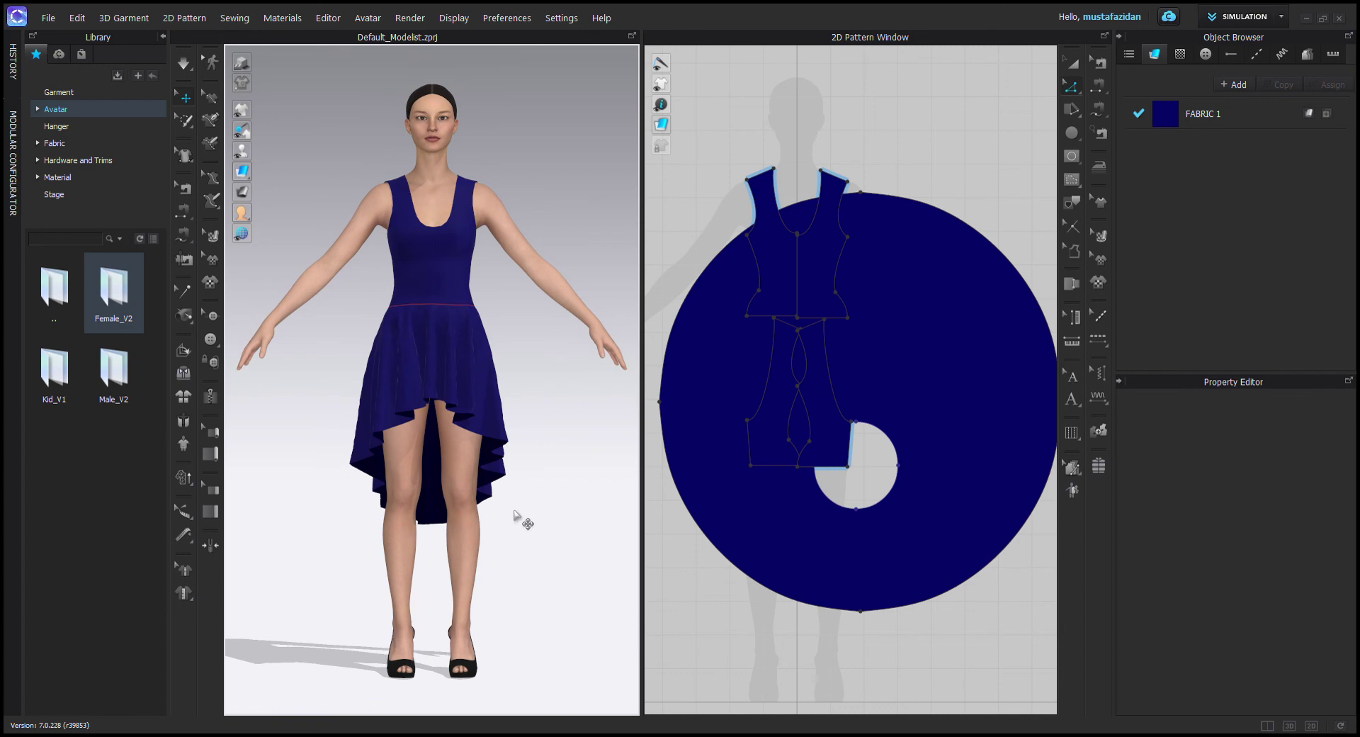